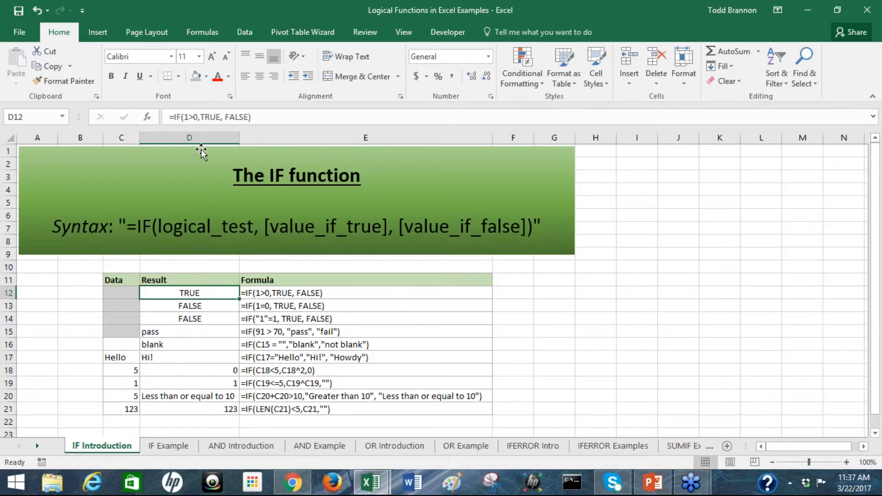
Examine the logical test, value-if-true and value-if-false arguments of the IF formula in D12
left_click(213, 117)
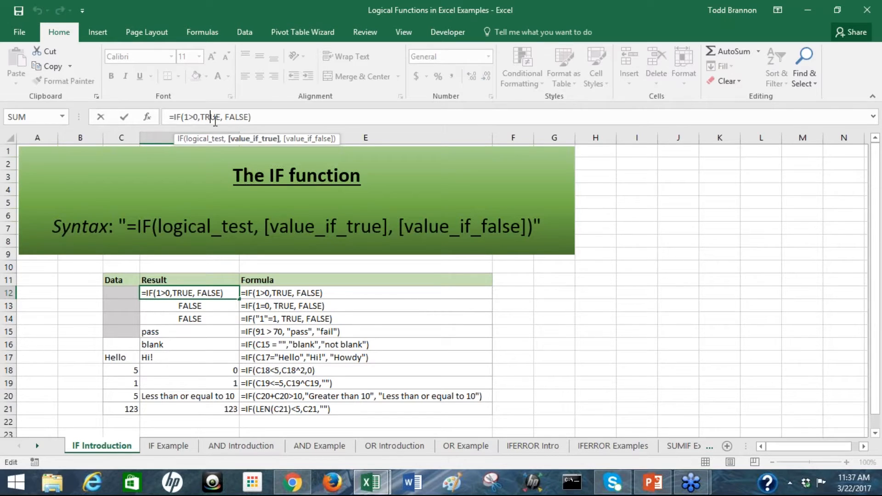
left_click(202, 118)
left_click(239, 119)
left_click(216, 119)
key("Return")
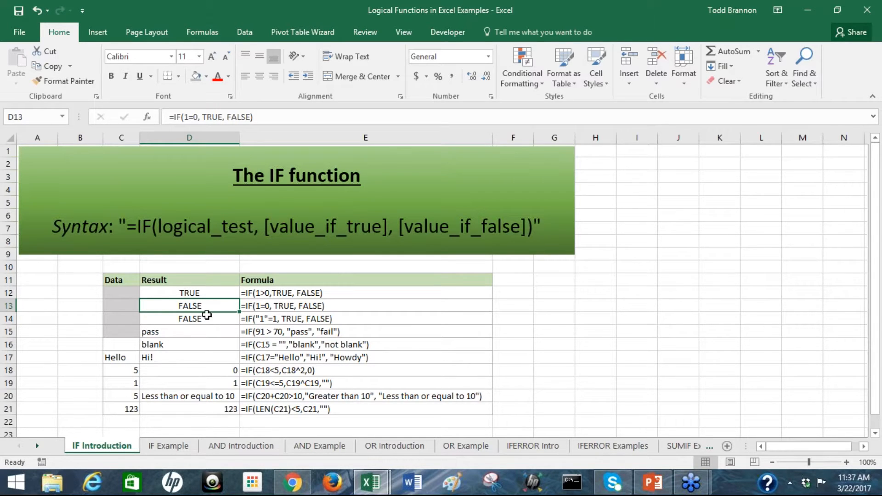
left_click_drag(340, 293, 363, 403)
left_click(193, 288)
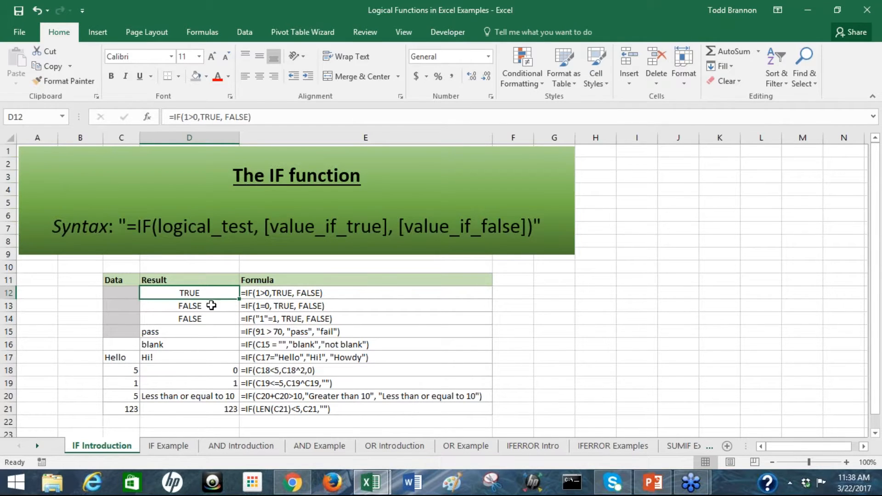
Review the IF formulas in rows 12 to 15, comparing number, text and pass/fail tests with their results
left_click(260, 294)
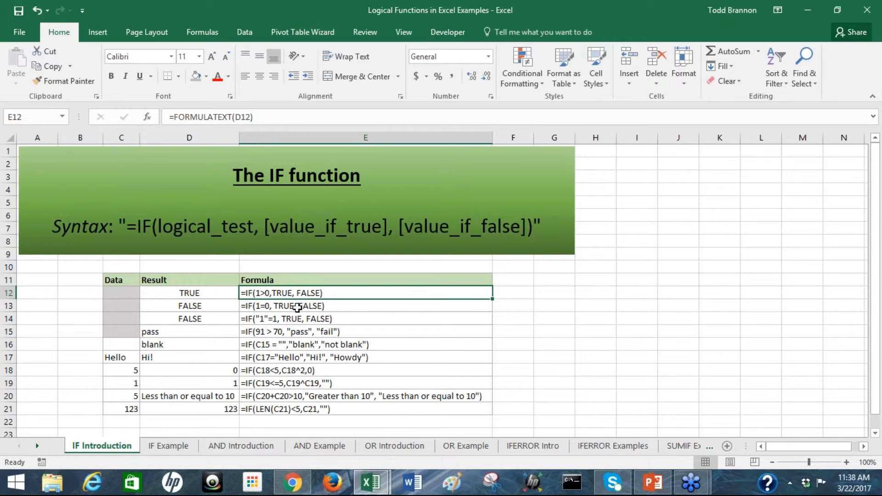
left_click(254, 308)
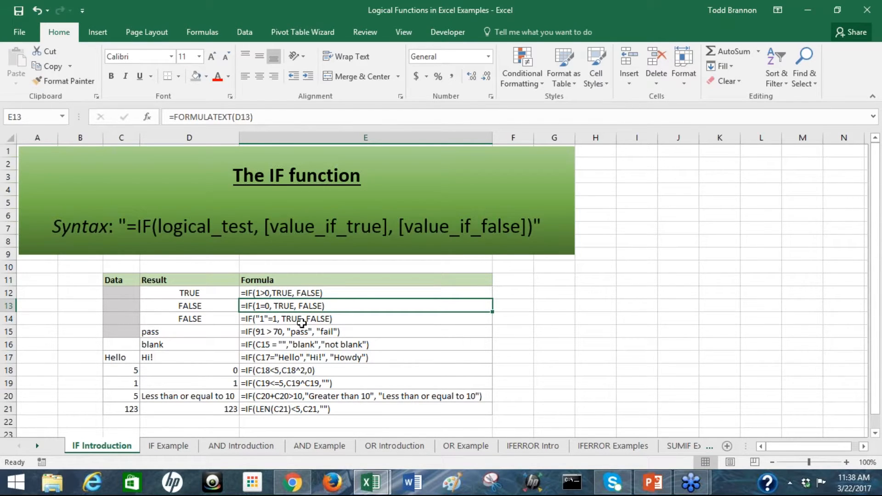
left_click(286, 323)
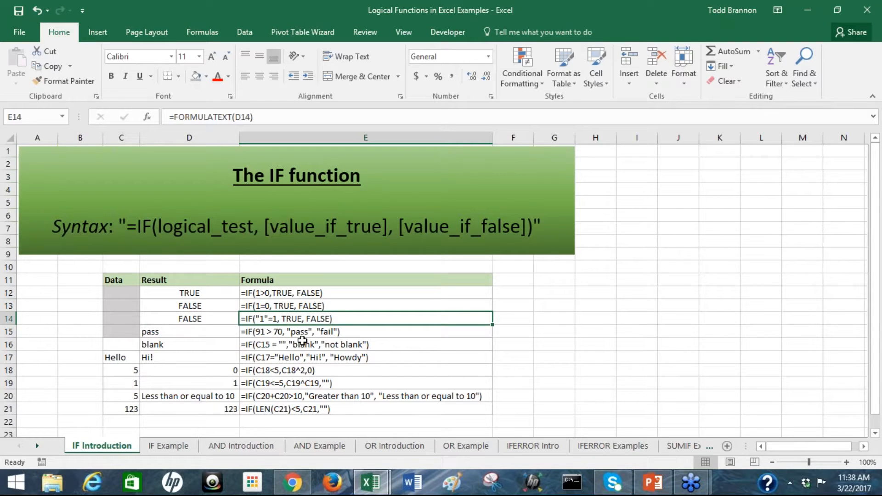
left_click(299, 333)
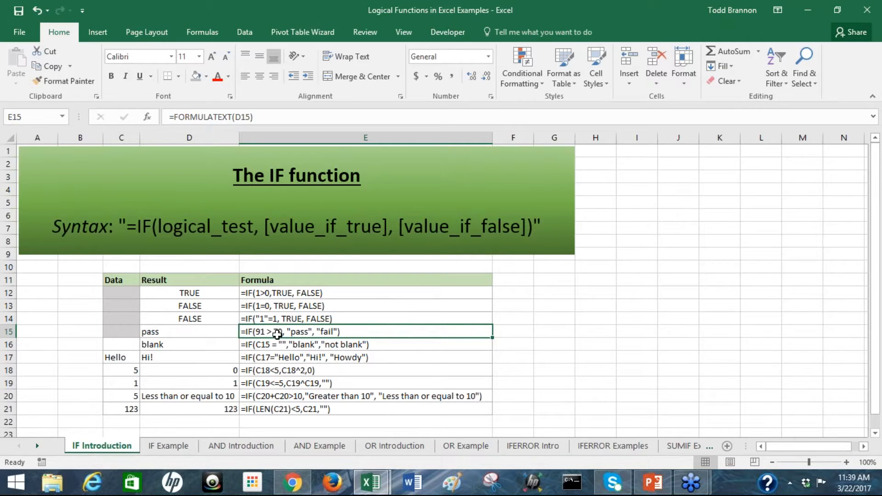
left_click(224, 333)
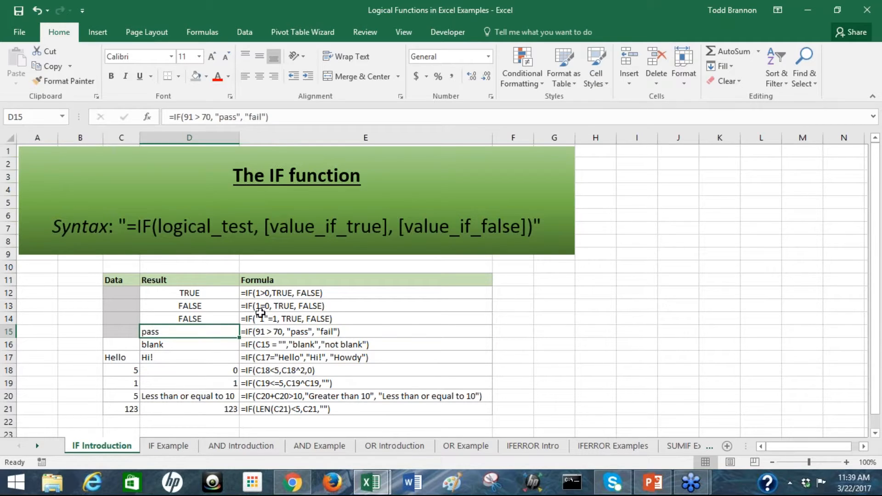
left_click(265, 319)
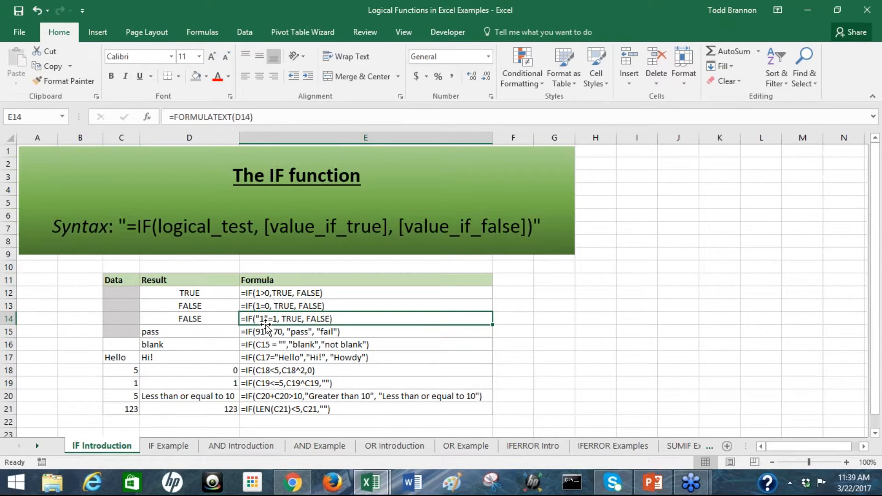
left_click(266, 331)
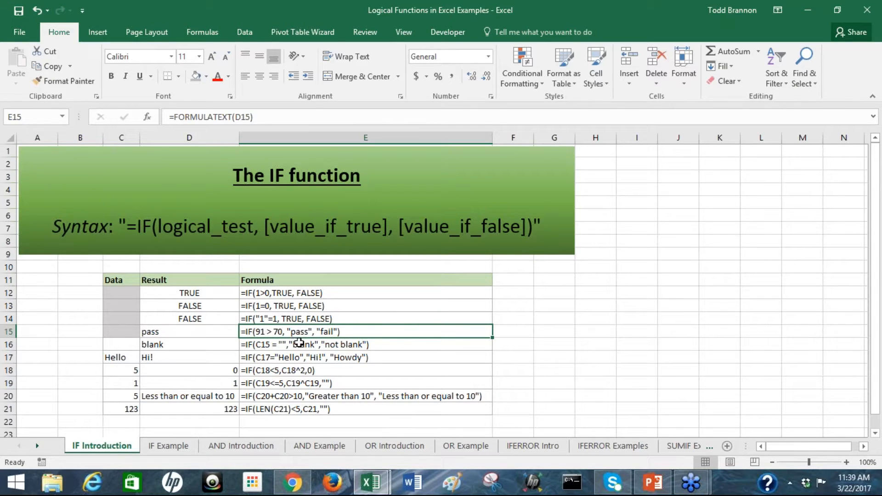
Review the blank-test formula in row 16, and enter x in data cell C16 to test it
left_click(248, 344)
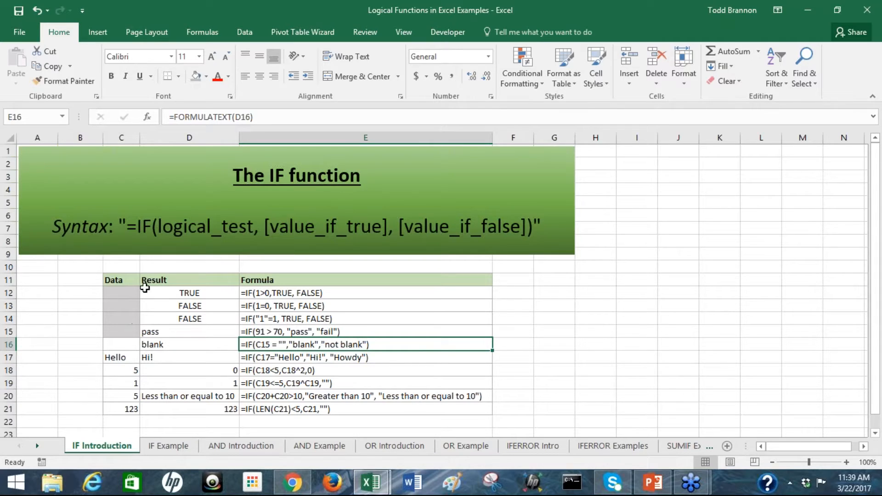
left_click(115, 343)
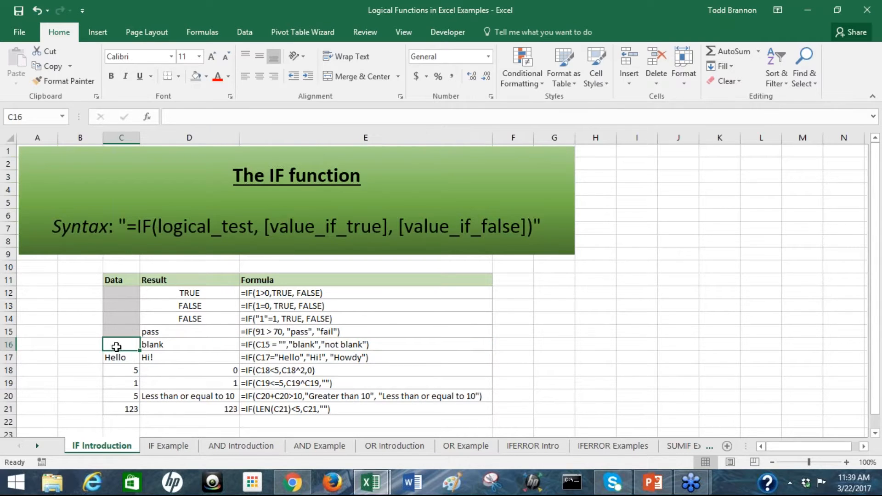
left_click(262, 347)
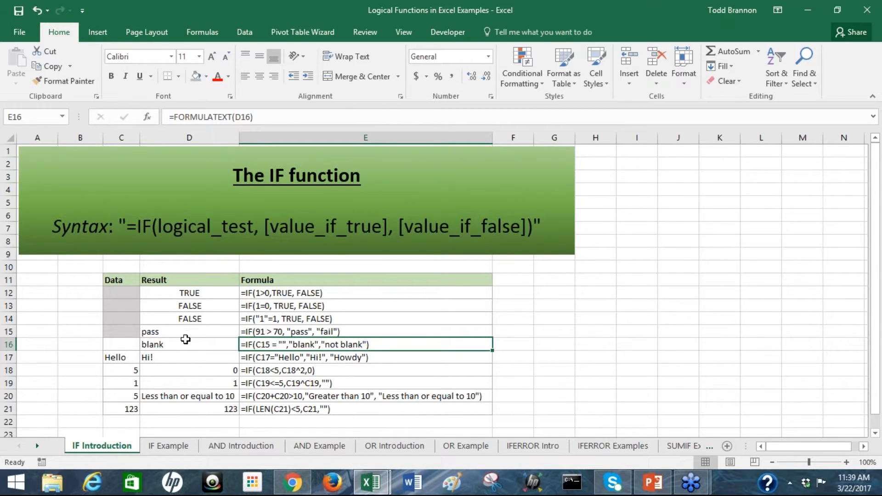
left_click(117, 344)
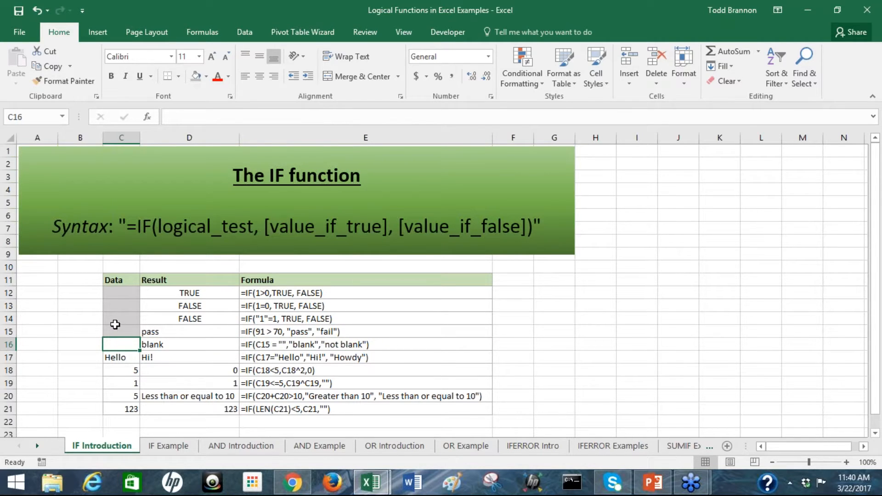
type("x")
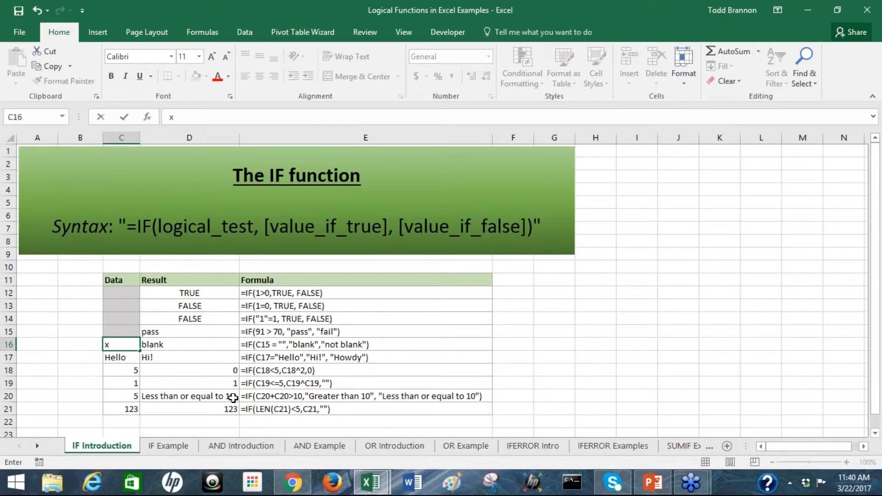
key("Return")
left_click(198, 346)
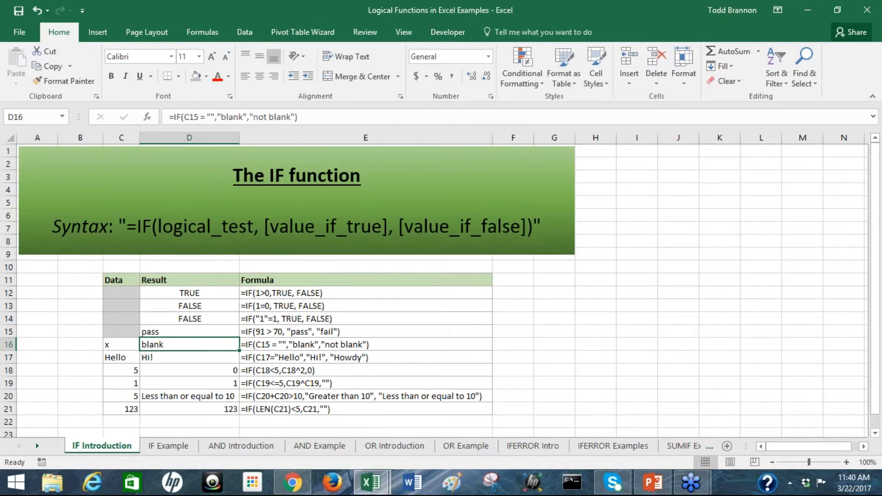
left_click(133, 344)
left_click(178, 355)
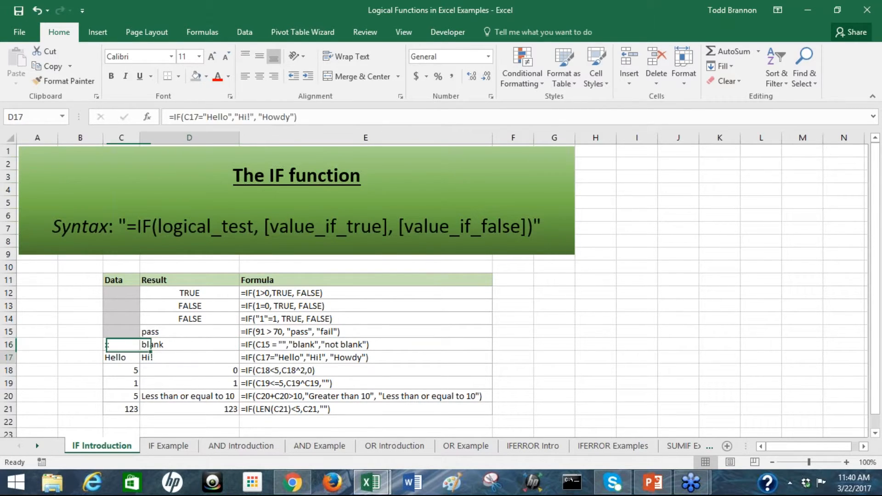
Correct the formula in D16 so that its logical test refers to C16, and check the result
left_click(180, 345)
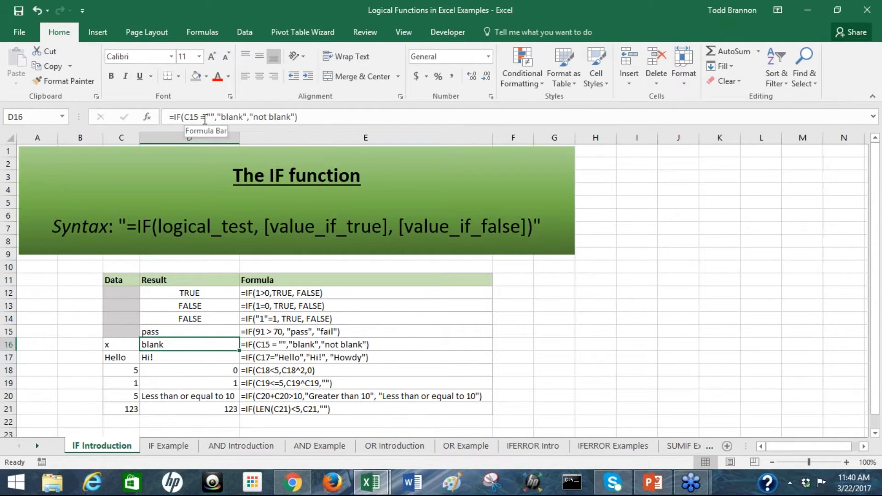
left_click_drag(186, 117, 456, 121)
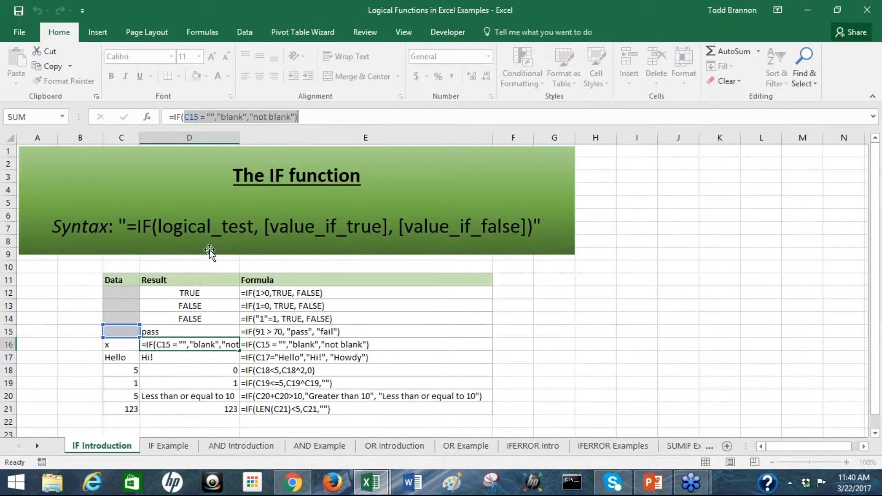
key("Escape")
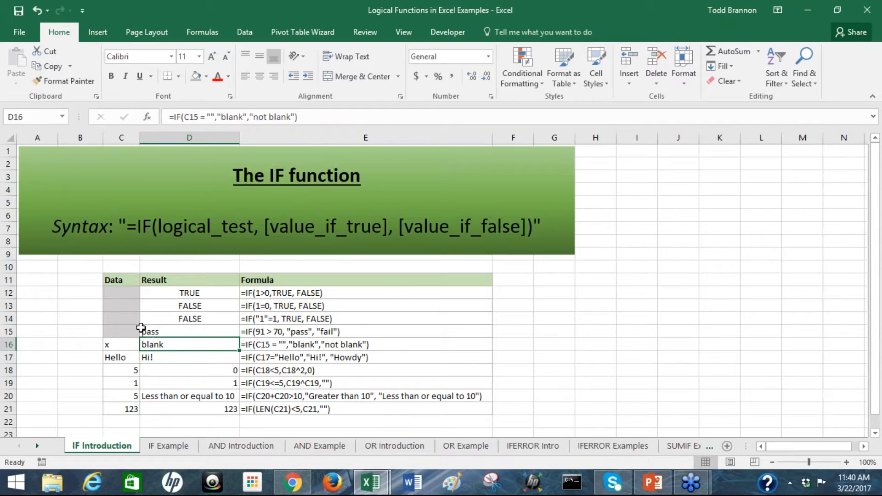
double_click(162, 344)
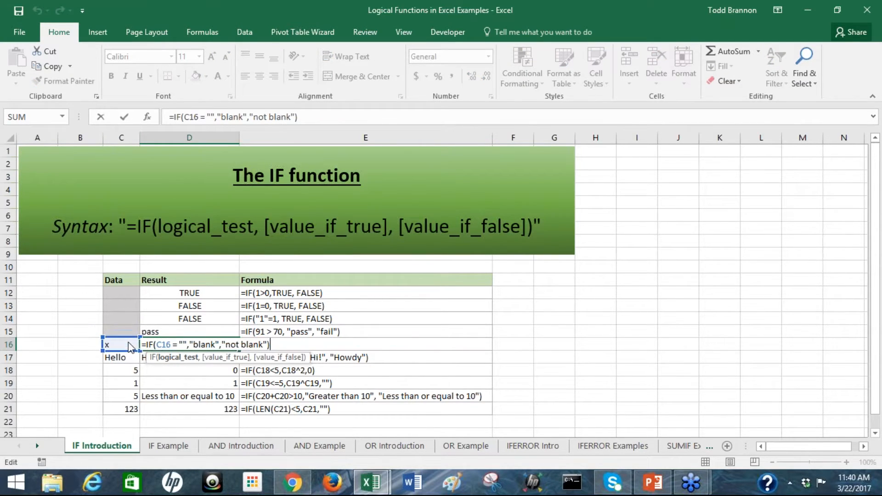
key("Return")
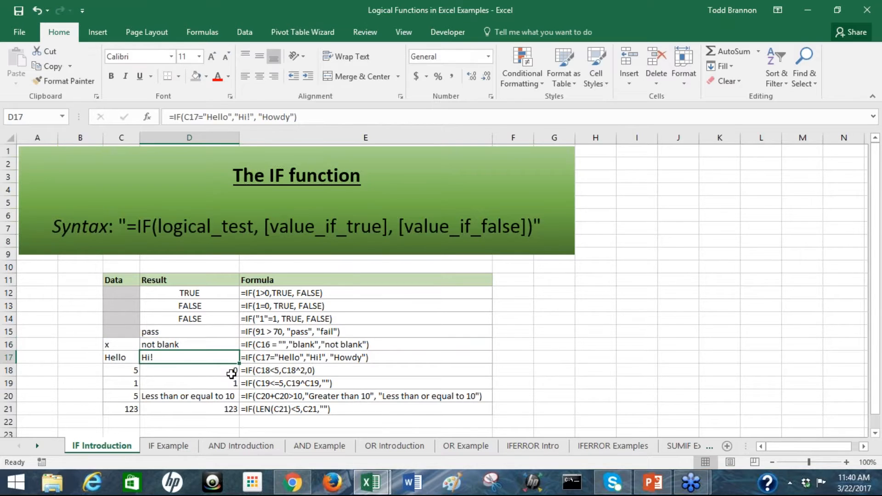
left_click(195, 343)
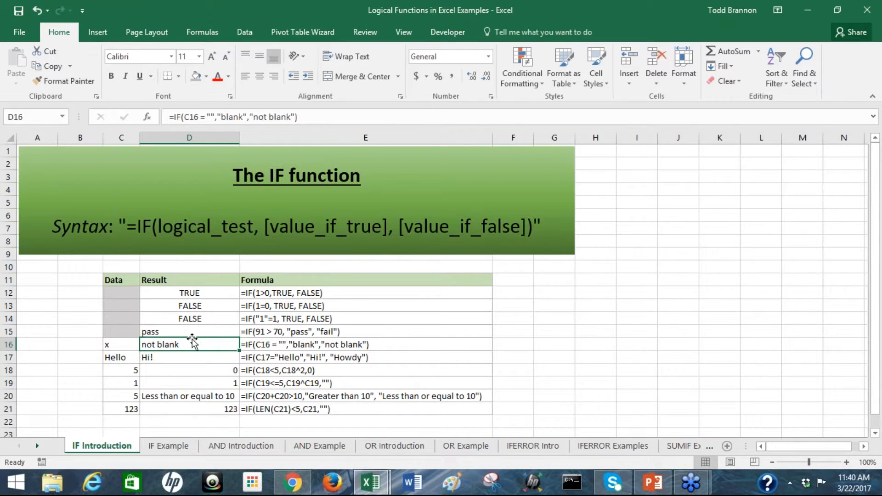
Clear the test entry from C16 and check the result in D16
left_click(127, 344)
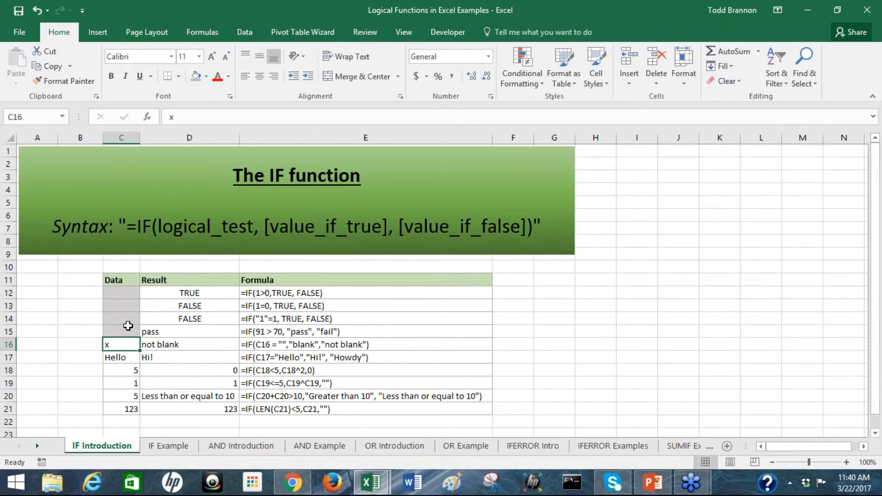
key("Delete")
left_click(175, 345)
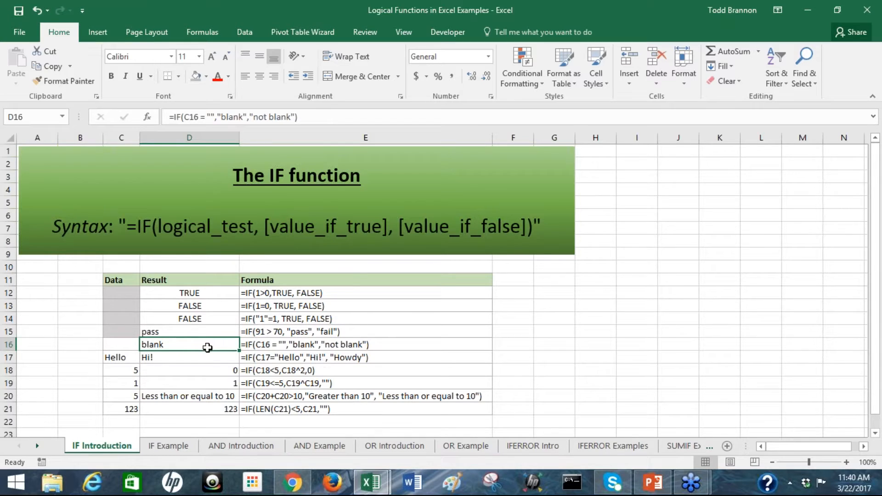
Review the greeting formula in D17, and change data cell C17 to Hi to test its false result
left_click(200, 360)
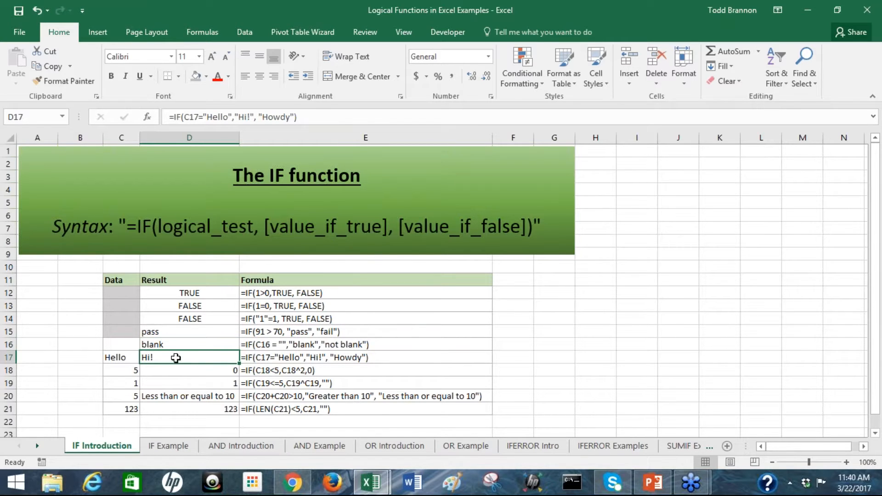
double_click(177, 357)
key("ctrl+Return")
left_click(260, 361)
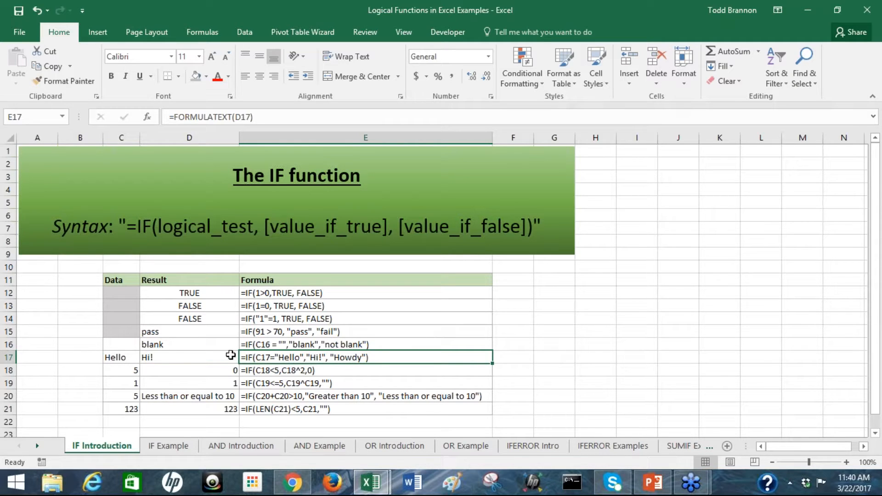
left_click(217, 348)
key("Down")
key("Down")
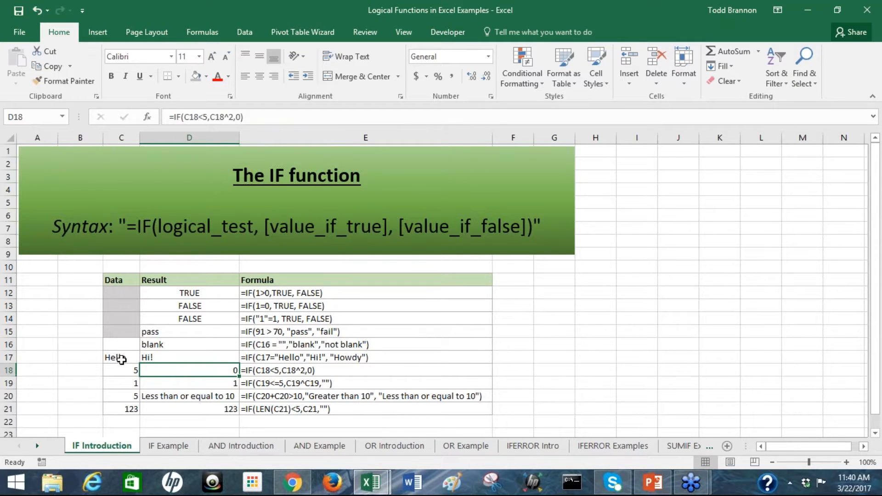
left_click(121, 359)
type("Hi")
key("Return")
left_click(146, 358)
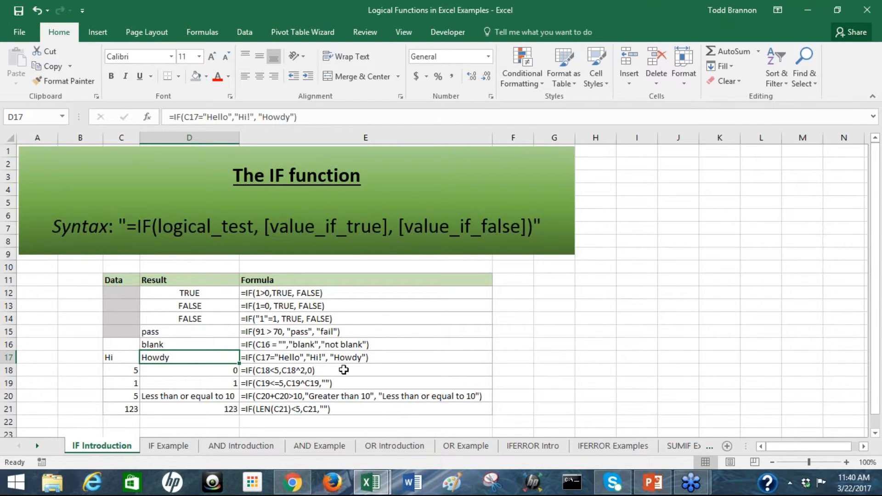
Review the formula in D18 that squares C18 when it is below 5, and set C18 to 4 to test it
left_click(260, 374)
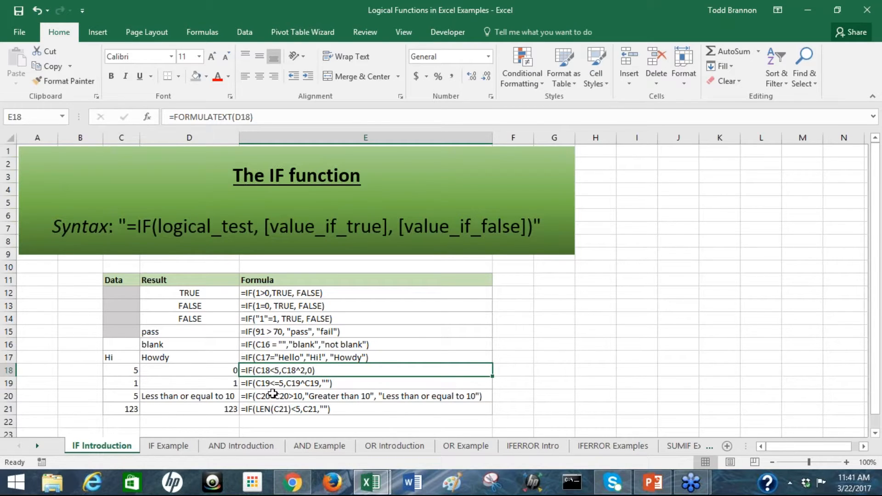
left_click(127, 372)
left_click(269, 370)
left_click(199, 372)
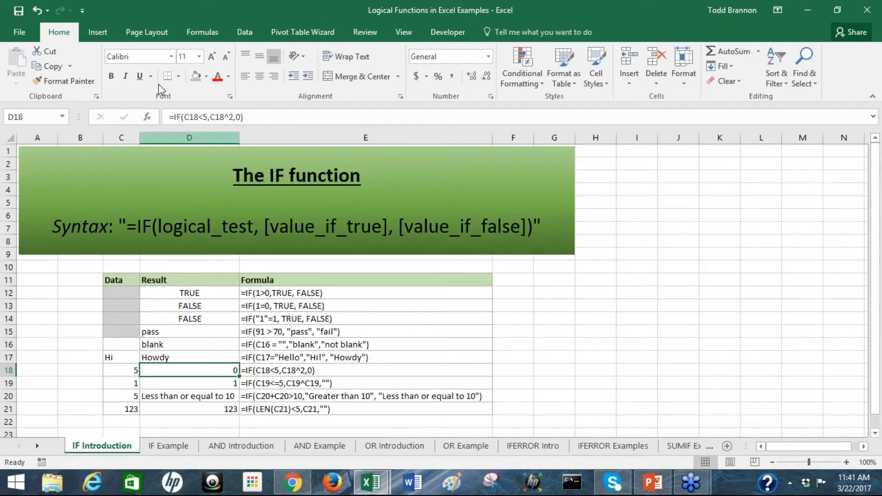
left_click(225, 116)
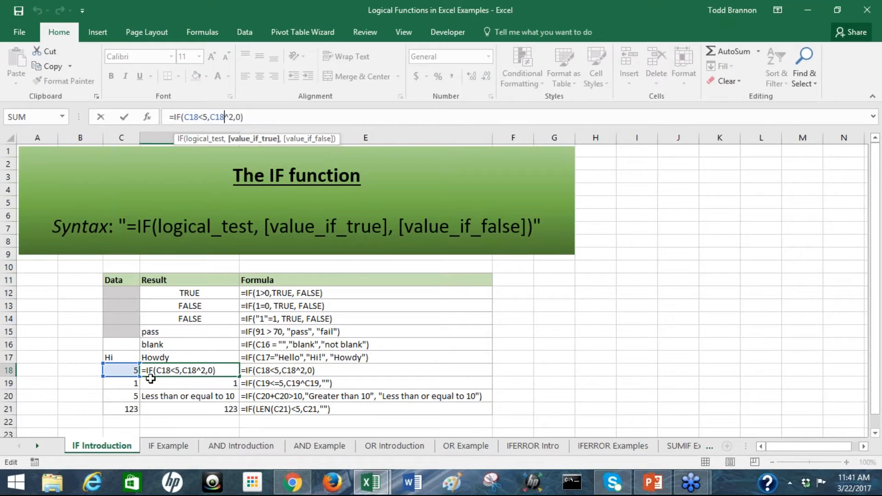
left_click(232, 119)
key("Return")
left_click(256, 367)
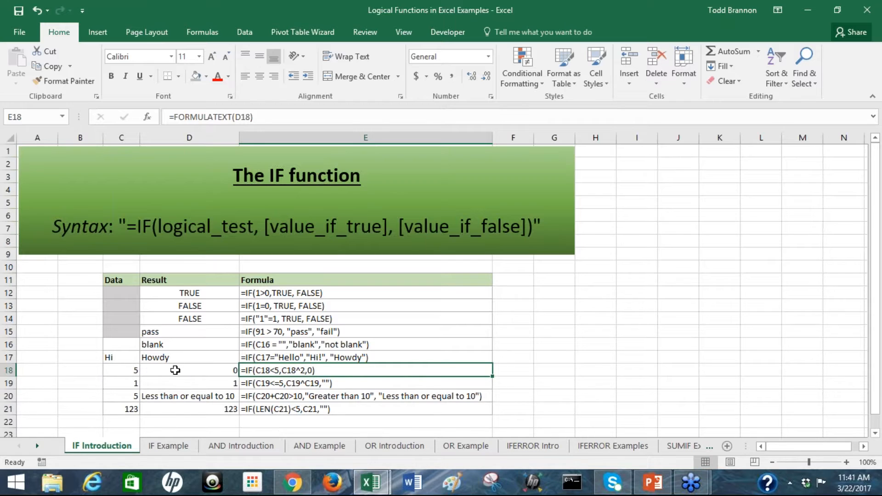
left_click(127, 368)
type("4")
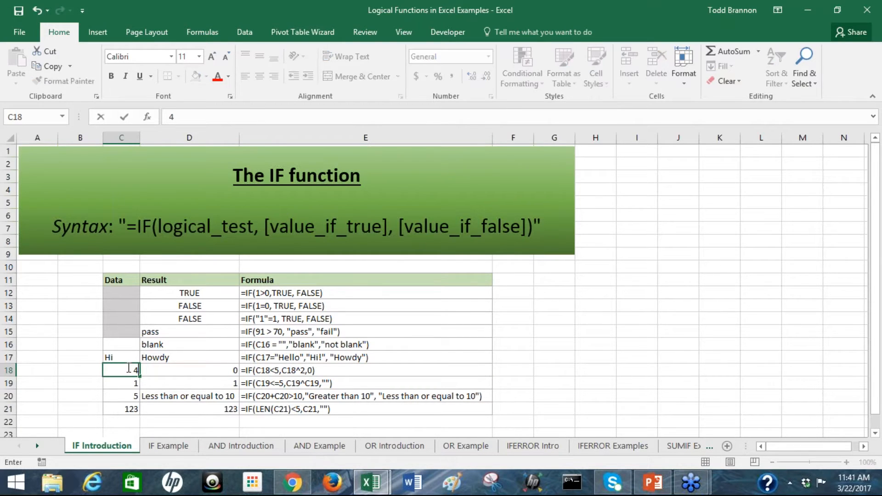
key("Return")
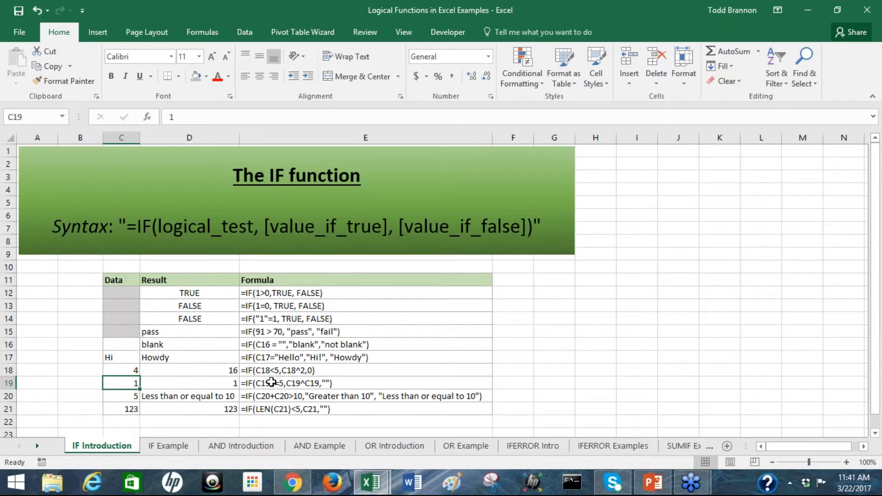
Set C18 to 3 to test the squaring formula again, and review its formula text in E18
left_click(125, 370)
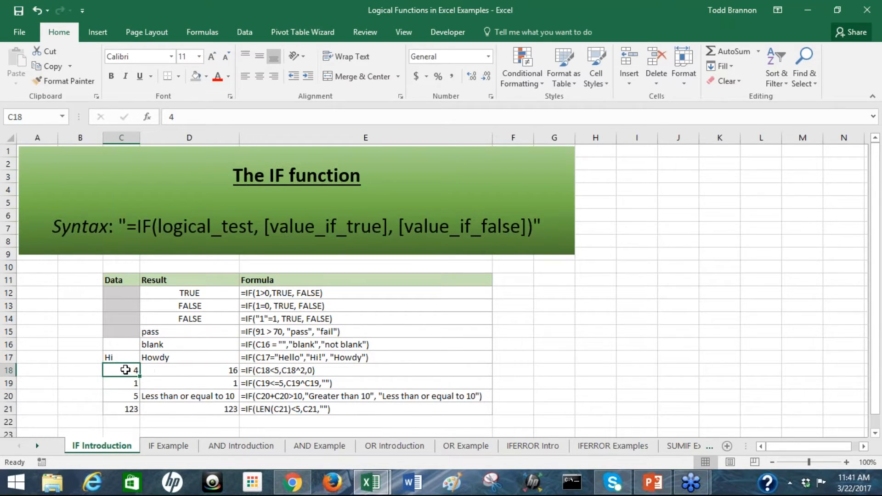
type("3")
key("Return")
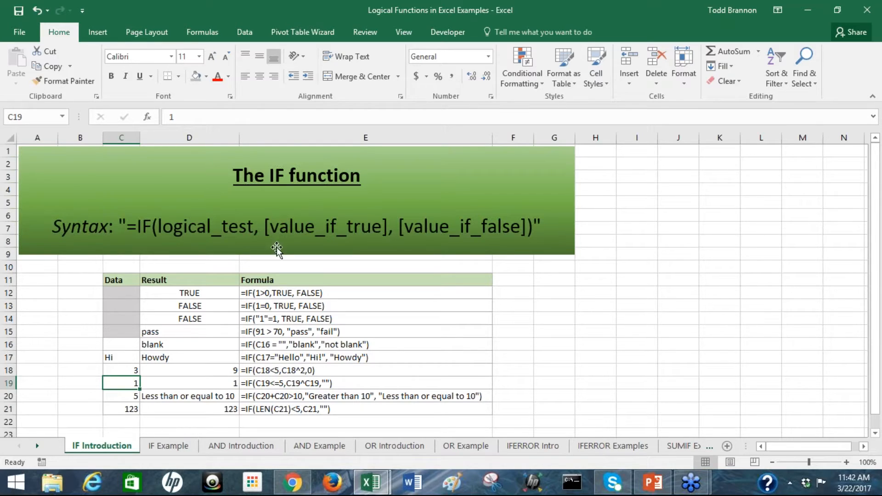
left_click(299, 371)
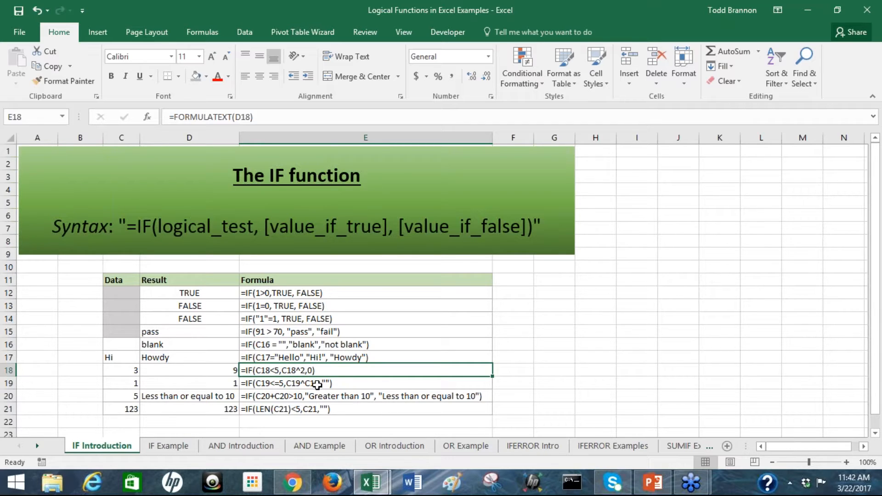
Review the formula in row 19 that raises C19 to its own power, and test it with C19 set to 2 and to 3
left_click(258, 387)
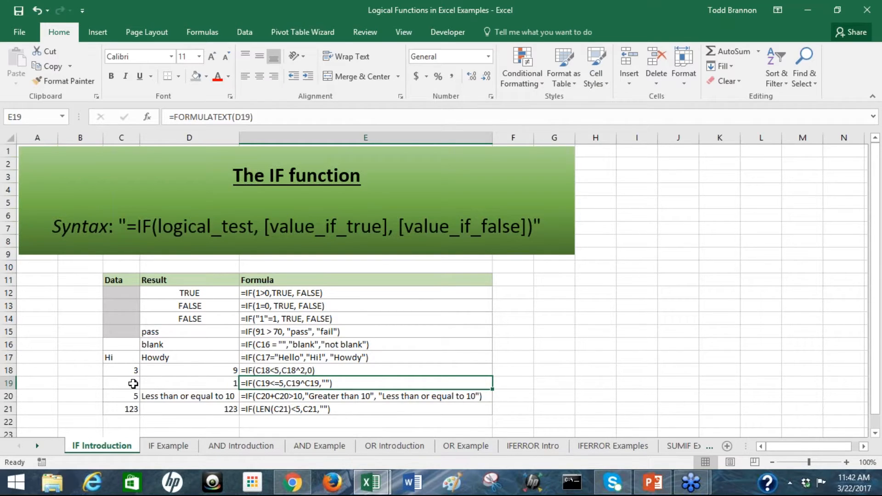
left_click(135, 383)
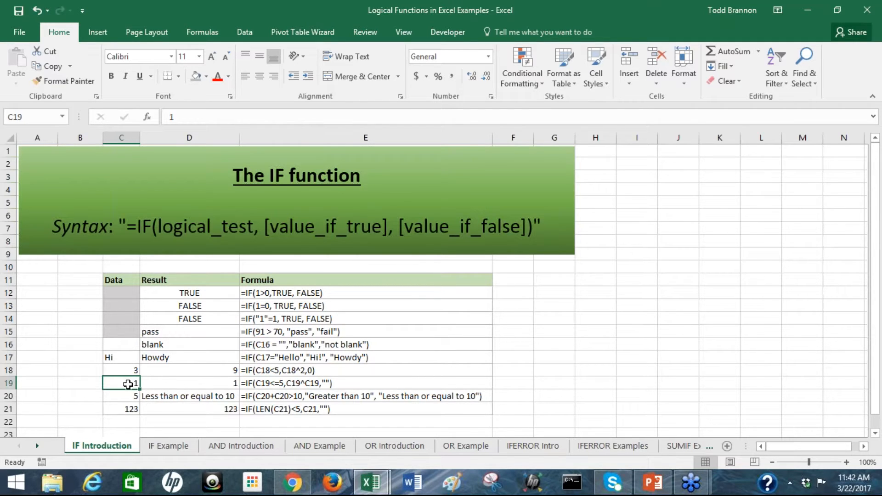
type("2")
key("Return")
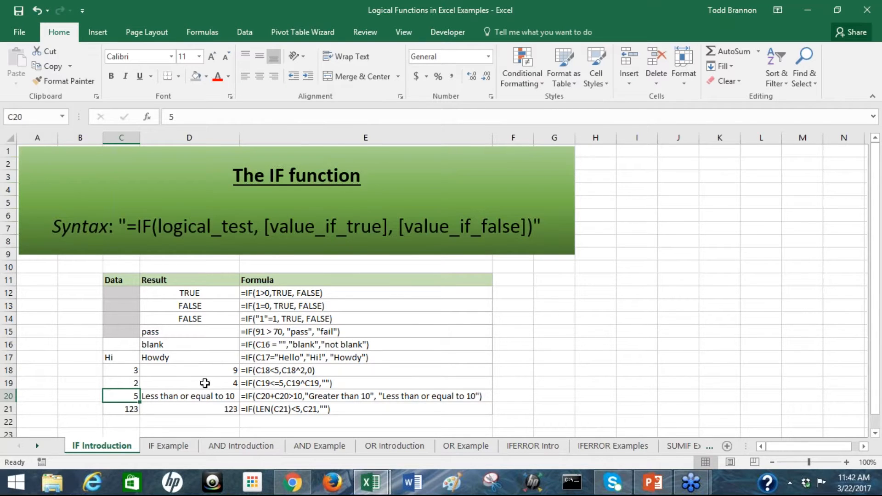
left_click(127, 383)
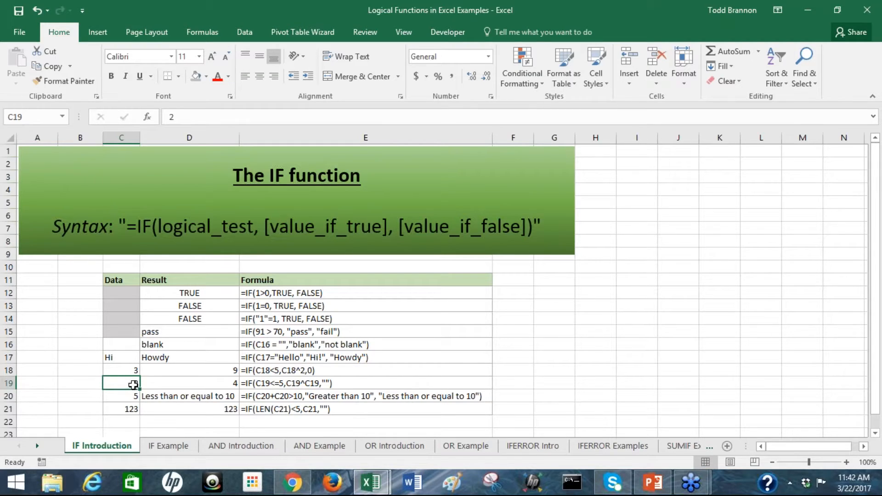
type("3")
key("Return")
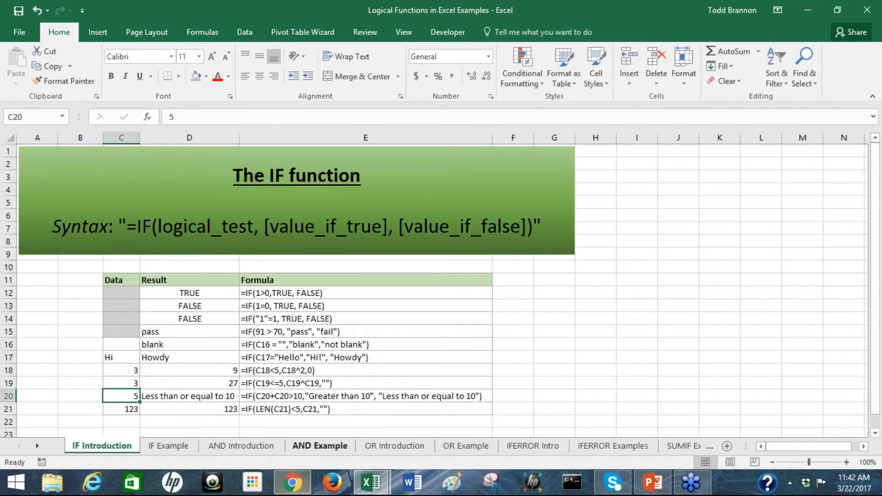
left_click(199, 386)
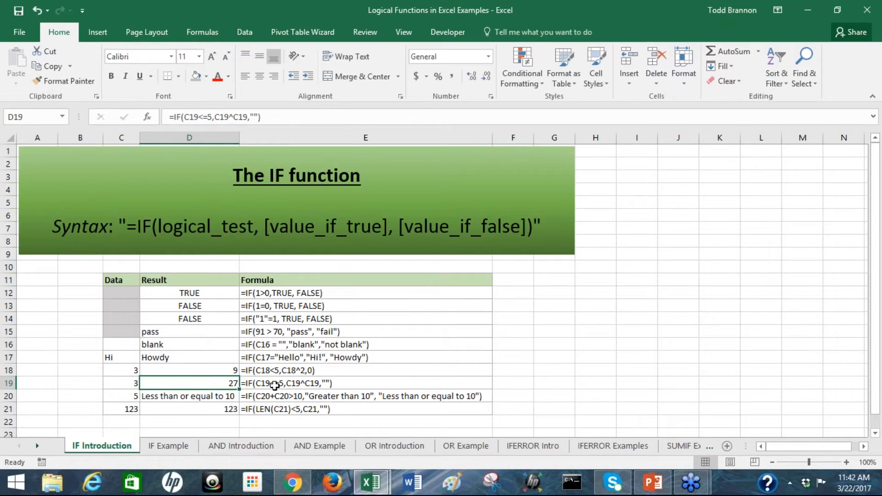
Test the limit of the row 19 formula by entering 5 in C19 and checking D19, and finally setting C19 to 6
left_click(130, 383)
type("5")
key("Return")
left_click(201, 382)
left_click(120, 385)
type("6")
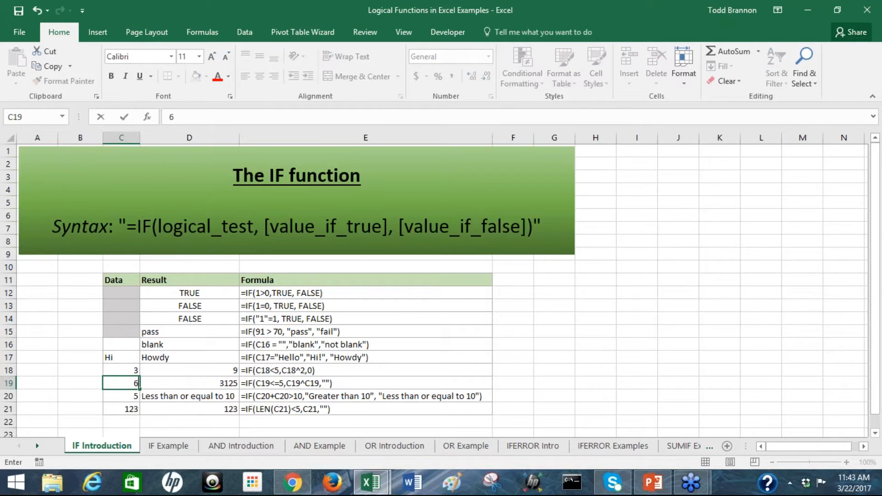
key("Return")
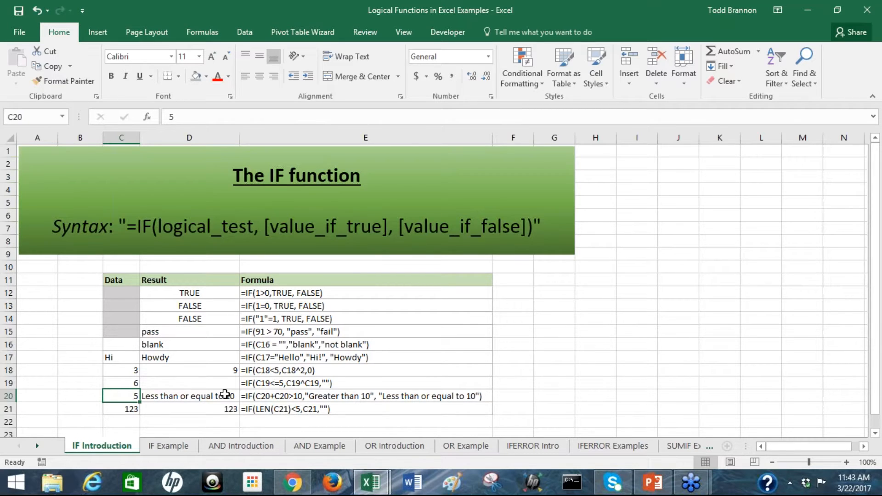
Review the row 20 formula that compares C20+C20 with 10, set C20 to 4, and inspect the formula in D20
left_click(260, 400)
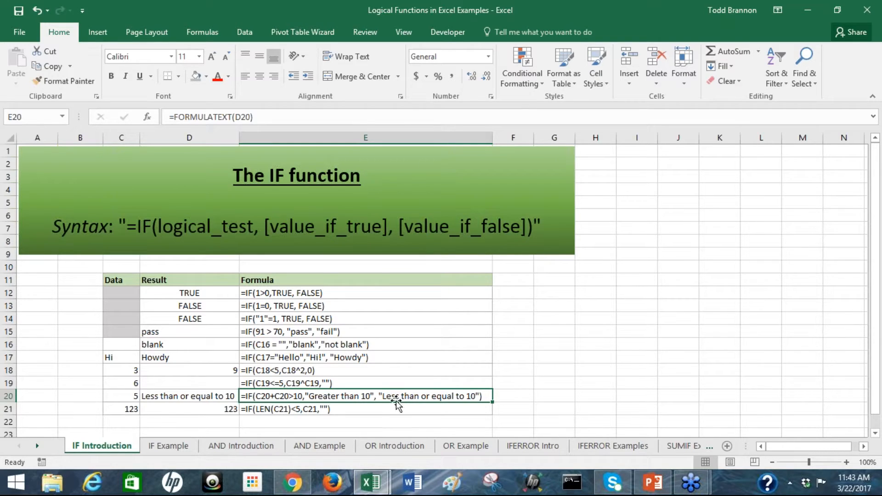
left_click(188, 397)
left_click(108, 385)
left_click(114, 396)
type("4")
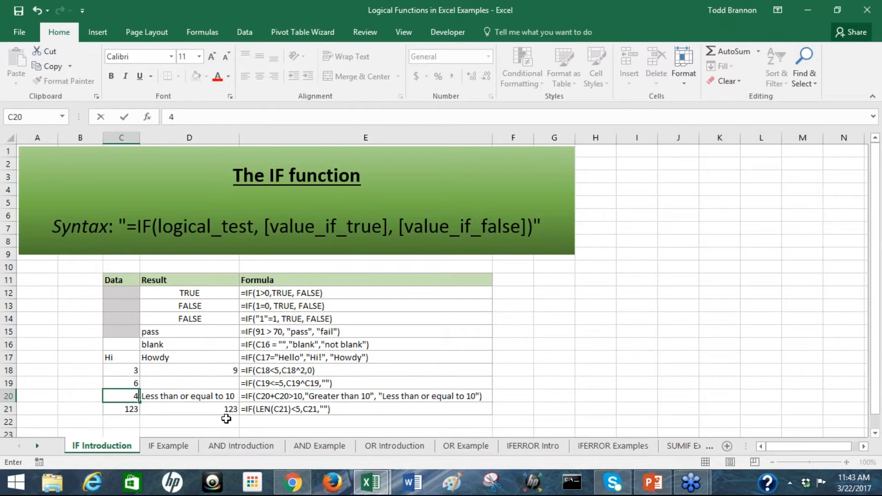
key("Return")
left_click(169, 398)
double_click(169, 398)
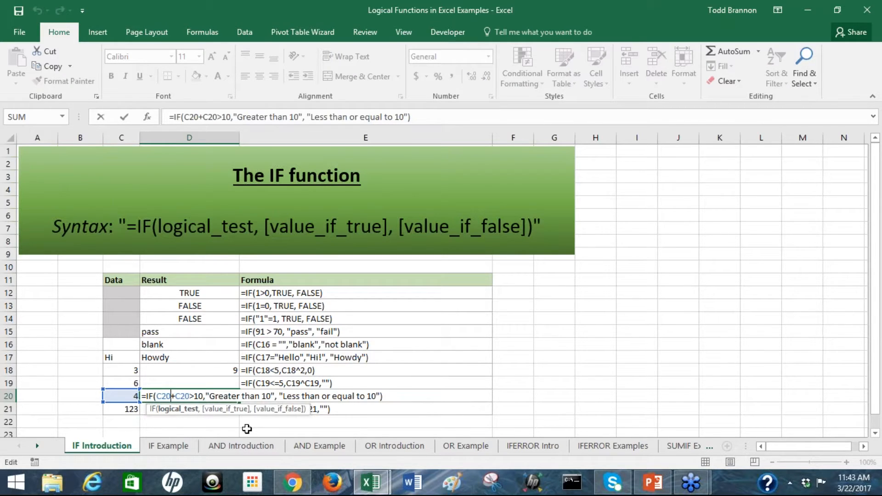
key("Return")
Test the "Greater than 10" result in D20 by entering 11 and finally 6 in C20, and compare it with the formula text
left_click(128, 397)
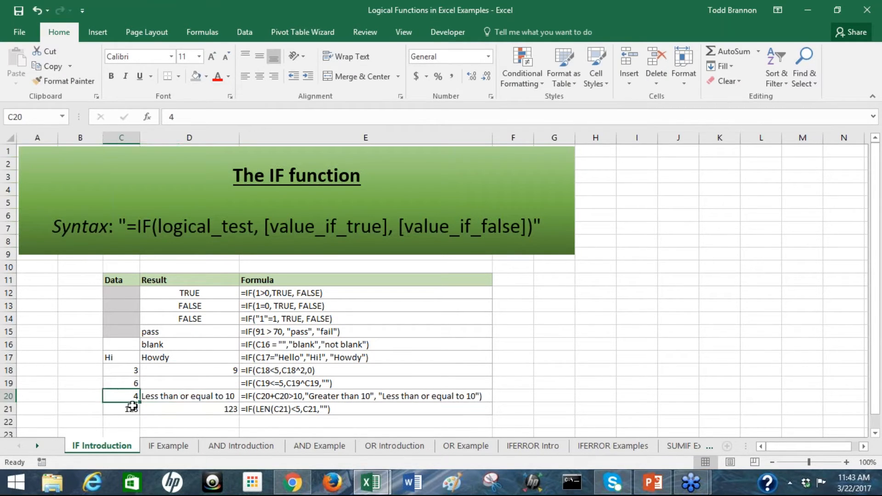
type("11")
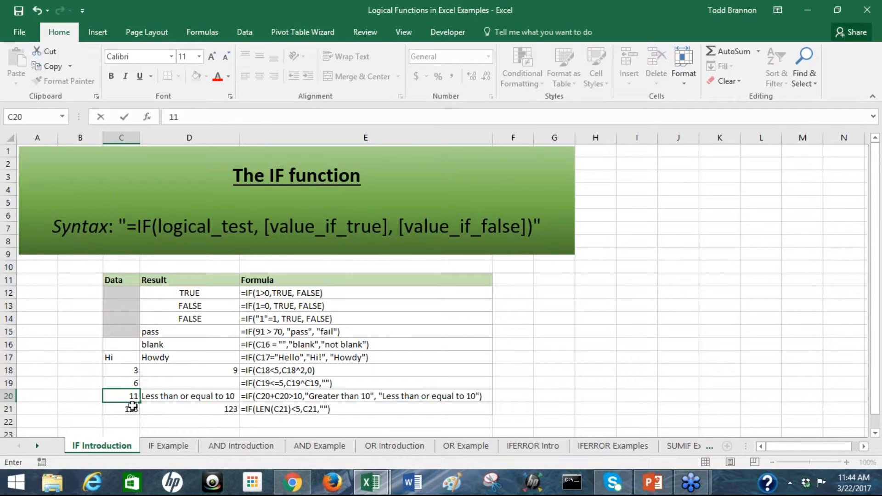
key("Return")
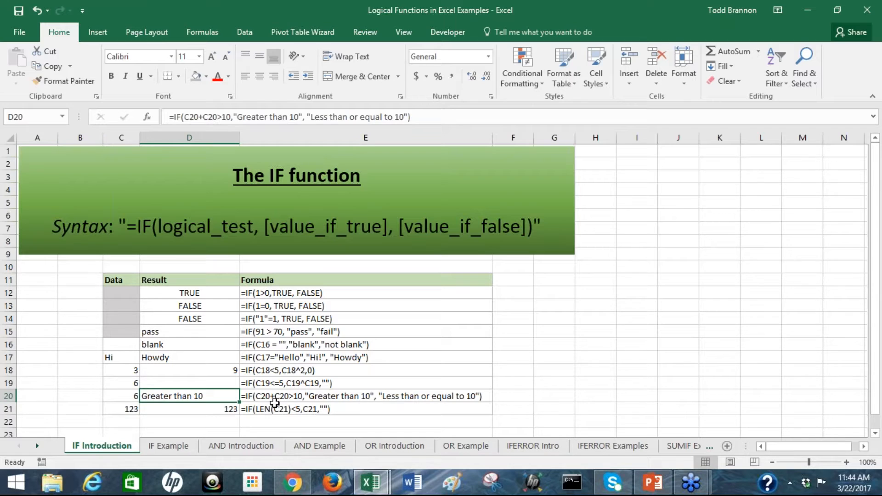
left_click(324, 395)
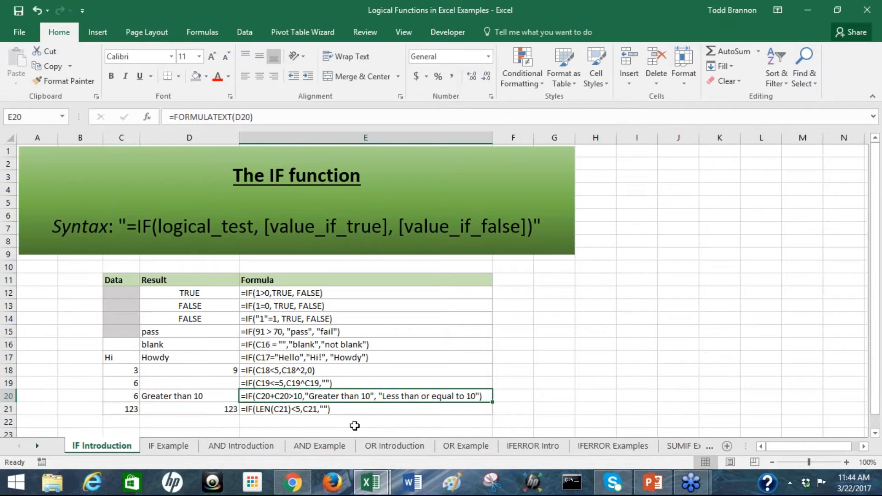
Examine how the row 21 formula uses LEN to test the length of the entry in C21
scroll(345, 380, "down", 1)
left_click(345, 372)
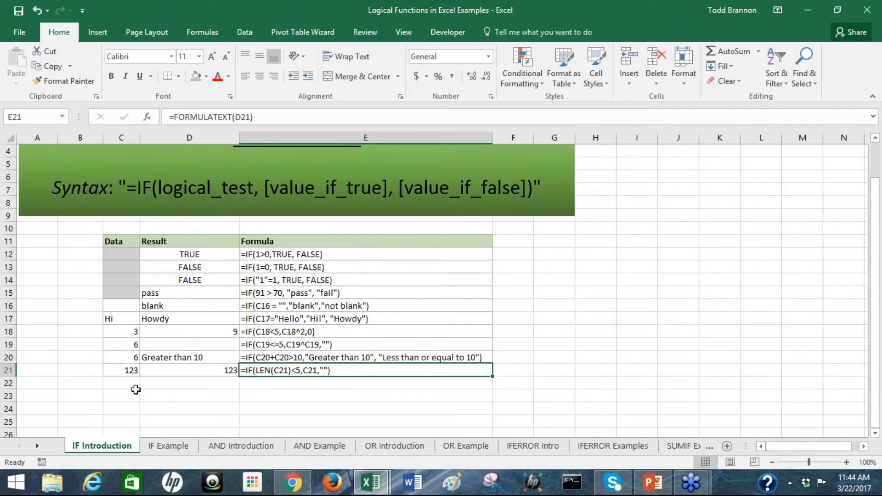
left_click(131, 370)
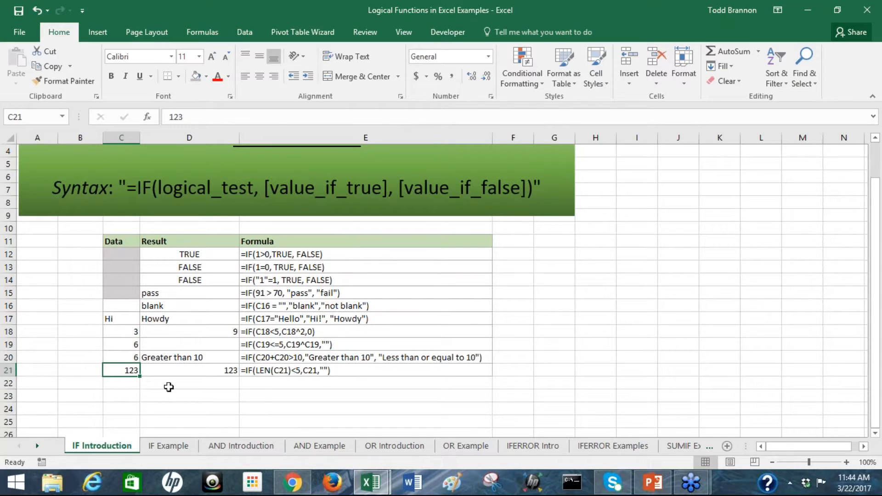
left_click(264, 373)
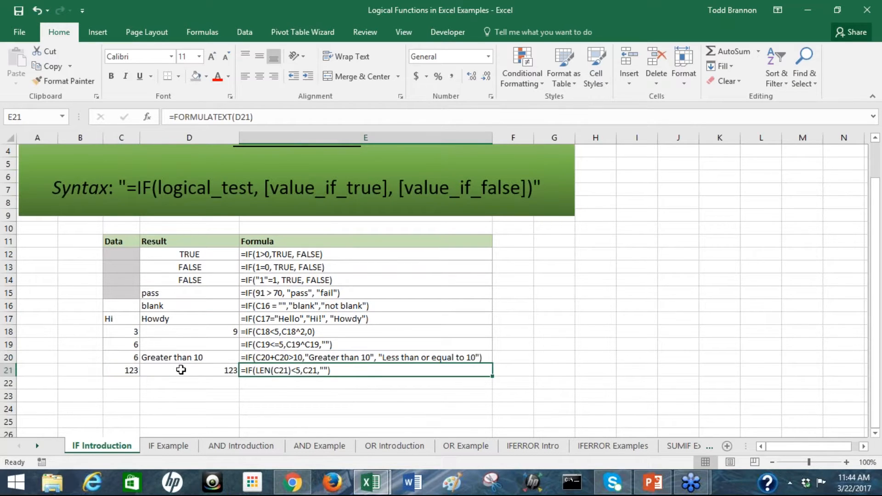
left_click(129, 368)
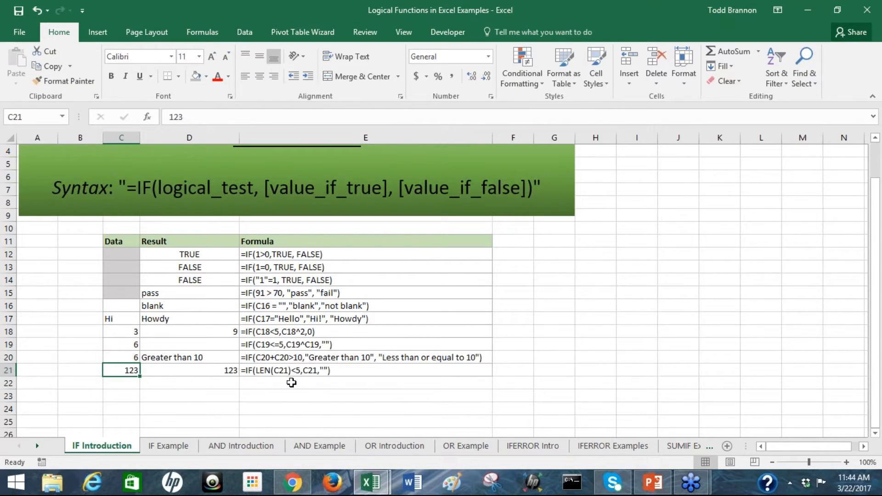
left_click(283, 372)
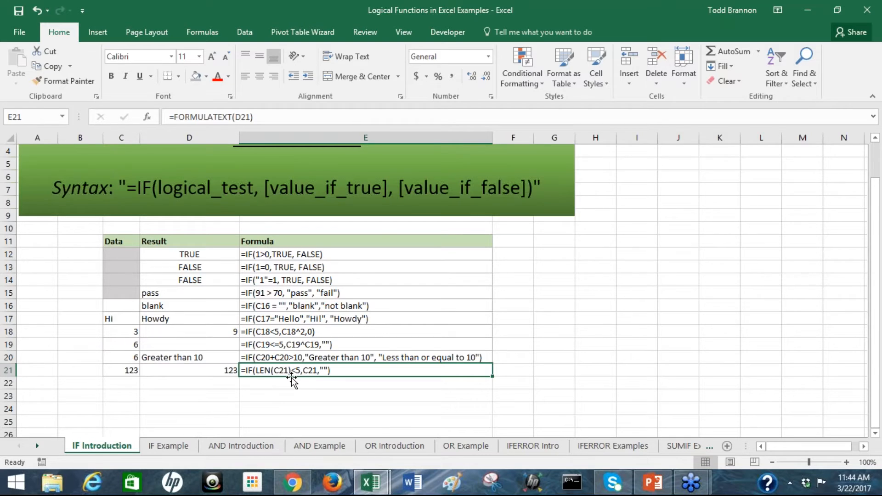
left_click(117, 368)
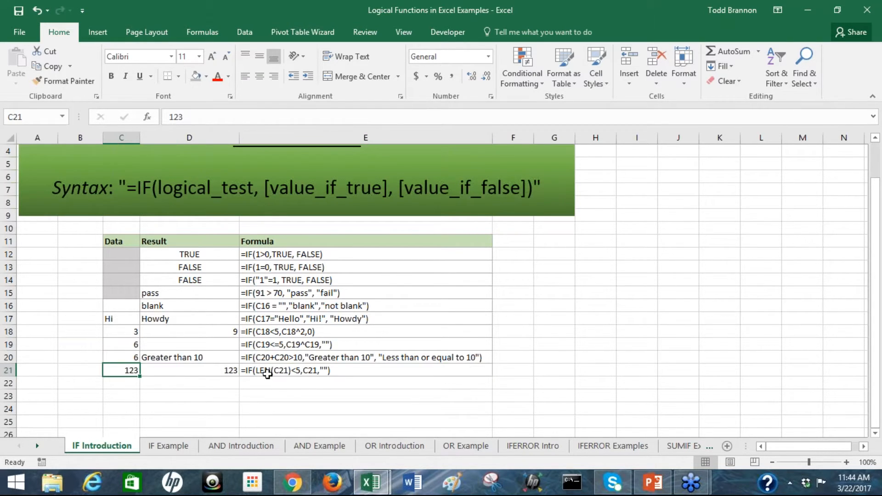
left_click(266, 373)
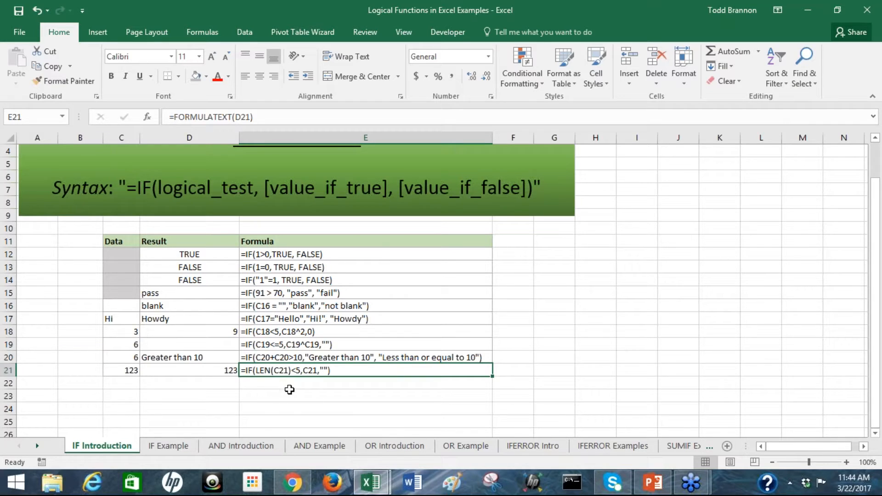
Set C21 to 12345 to test the false result of the LEN formula, and check D21
left_click(115, 368)
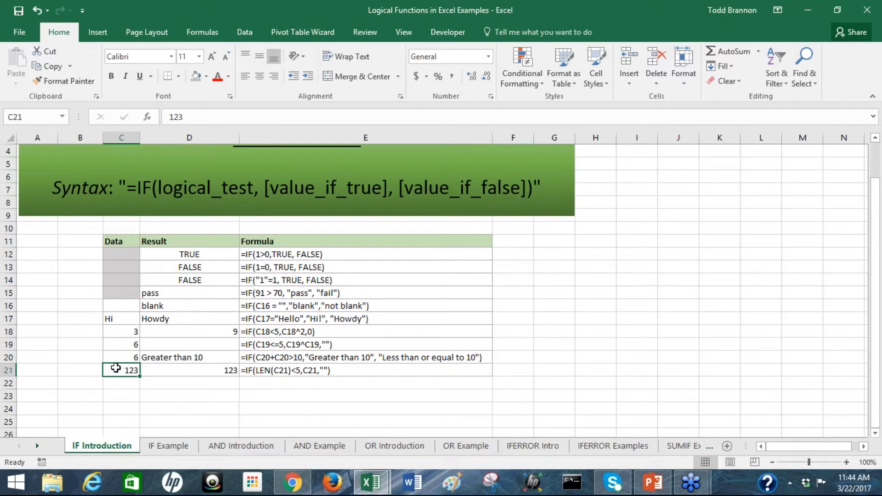
double_click(117, 369)
type("12345")
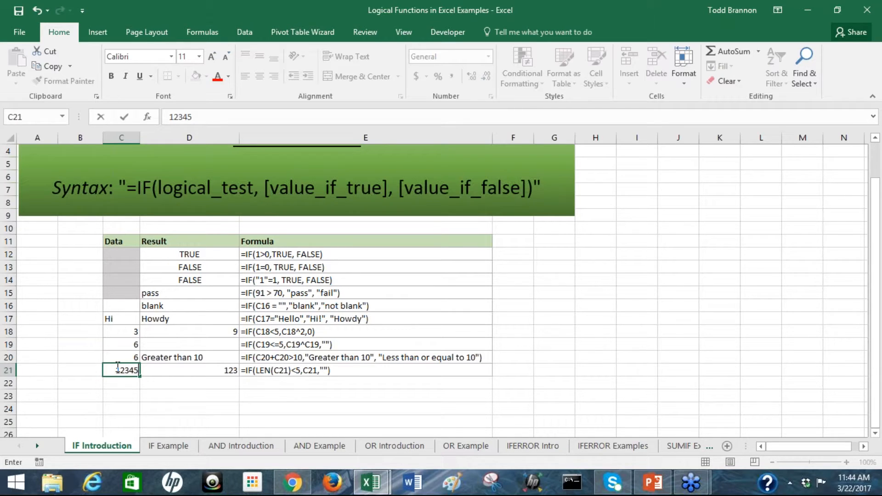
key("Return")
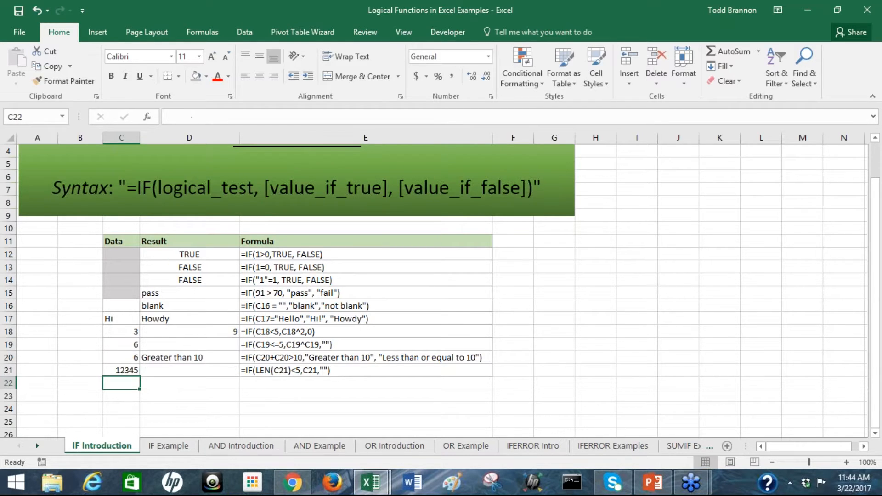
left_click(171, 368)
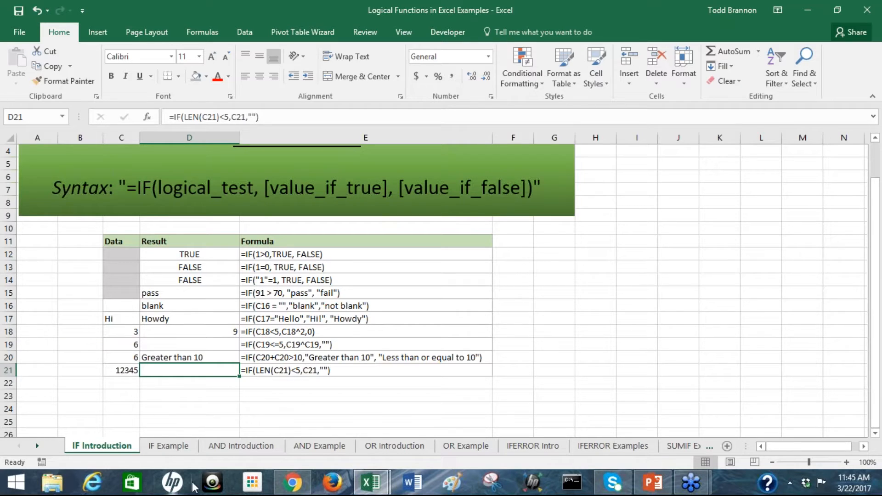
Open the IF Example sheet and examine the Due Date values, the TODAY formula in C4, and the empty status cell D4
left_click(161, 446)
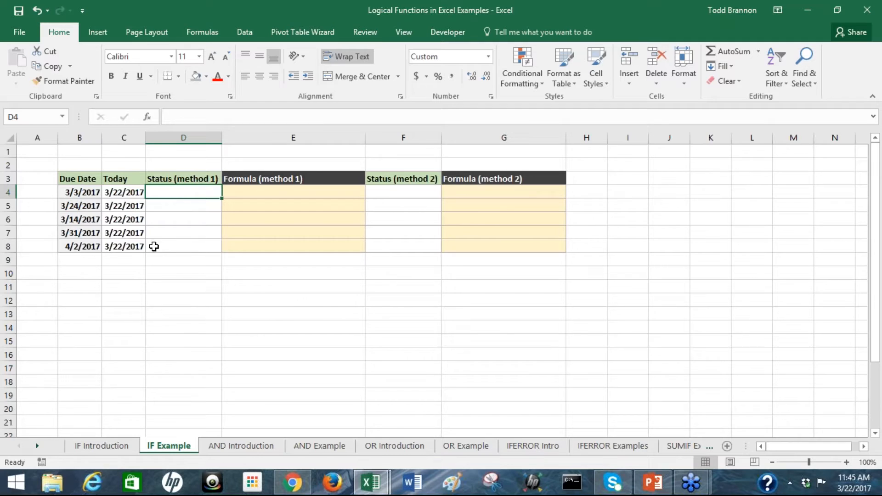
left_click_drag(64, 179, 76, 246)
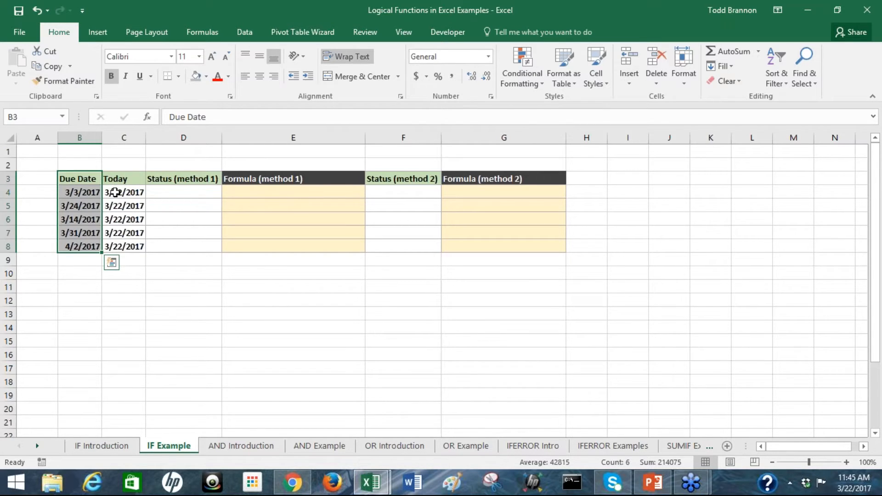
left_click(114, 191)
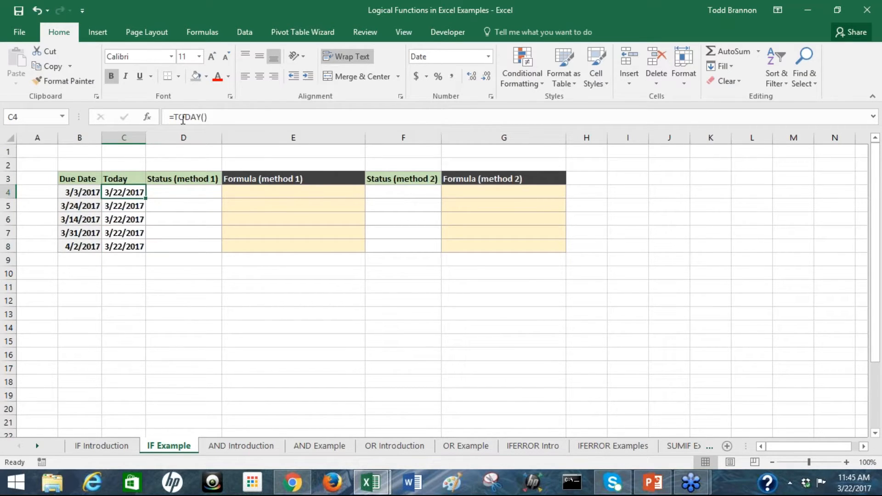
left_click(128, 203)
key("Up")
left_click(154, 192)
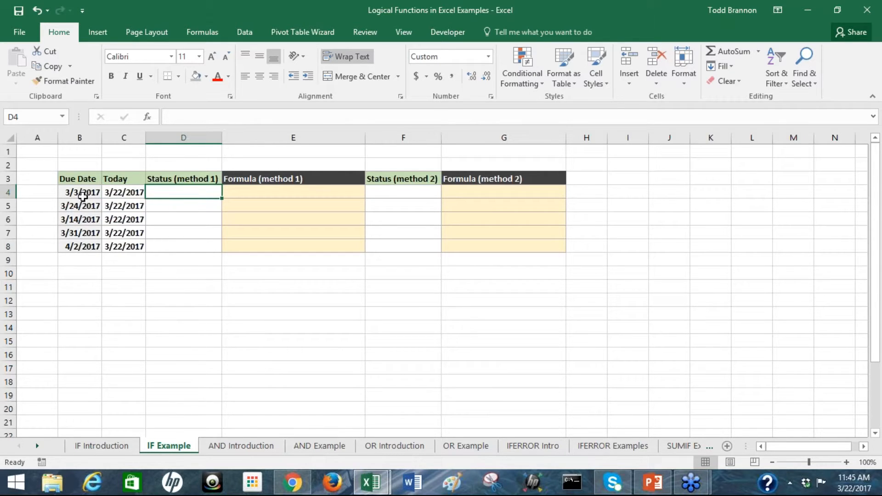
left_click(118, 196)
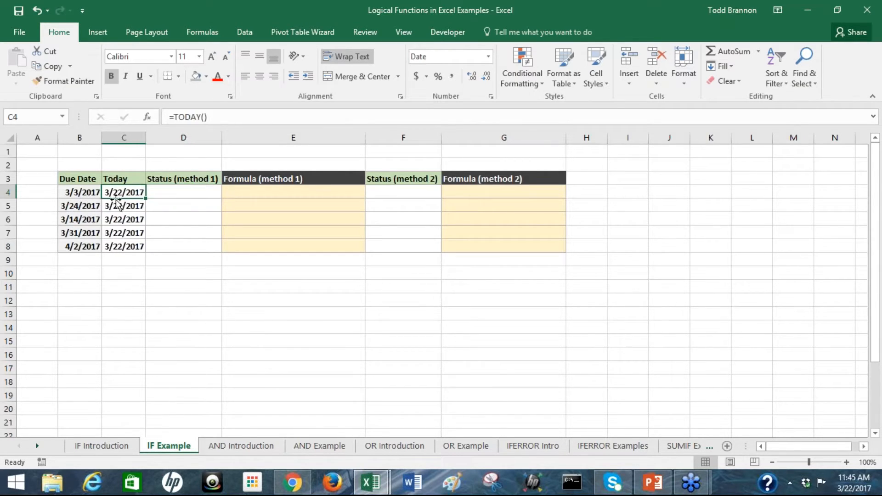
left_click(77, 192)
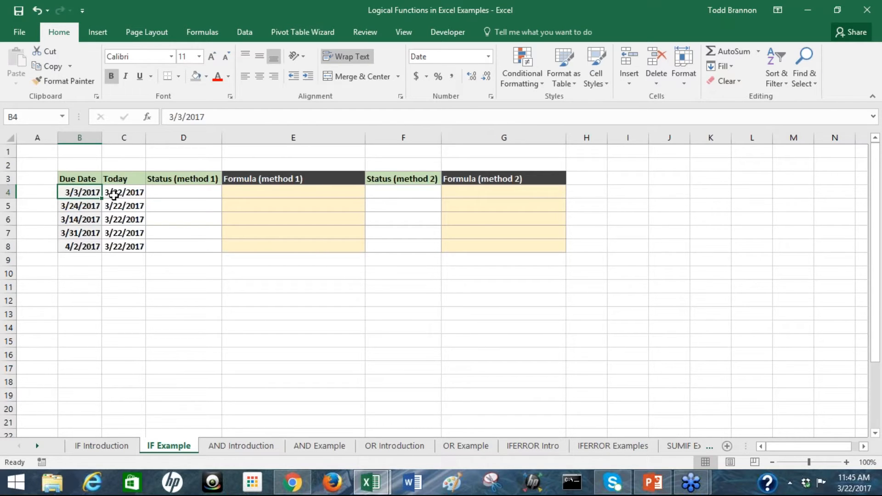
Start an IF formula in D4 with the logical test B4<TODAY() to compare the due date with the current date
left_click(172, 192)
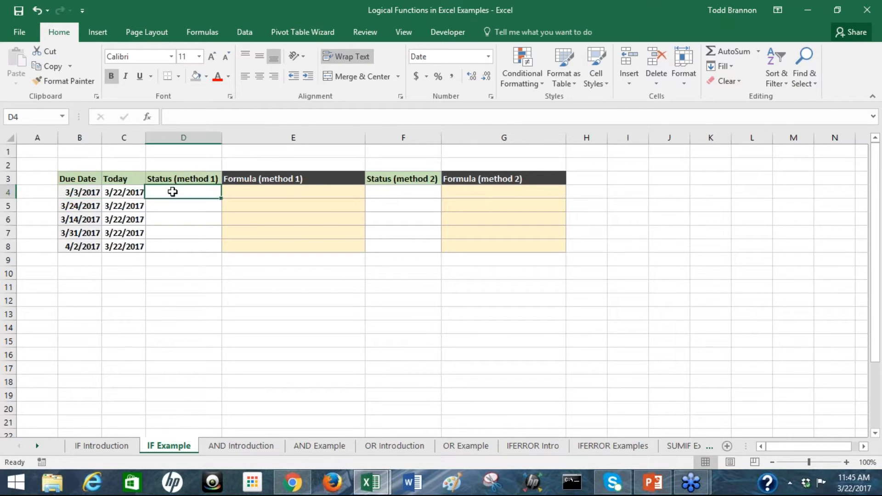
mouse_move(174, 195)
left_mouse_down()
mouse_move(183, 271)
mouse_move(179, 196)
left_mouse_up()
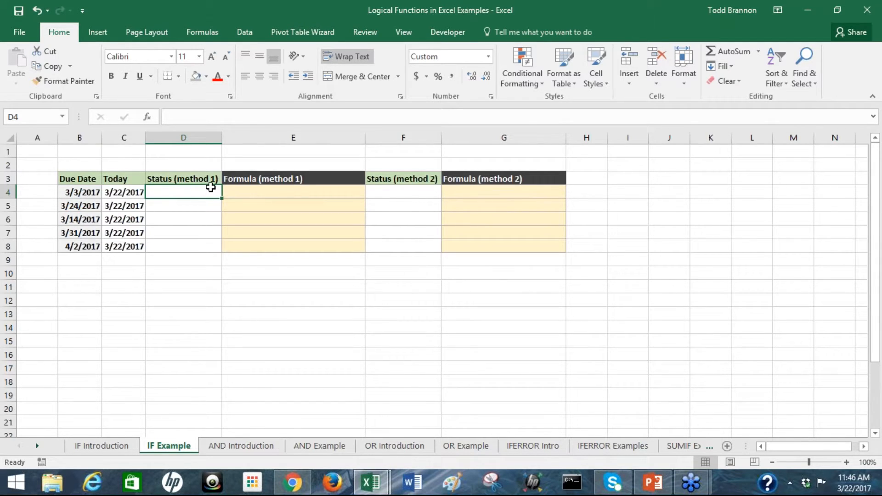
type("=")
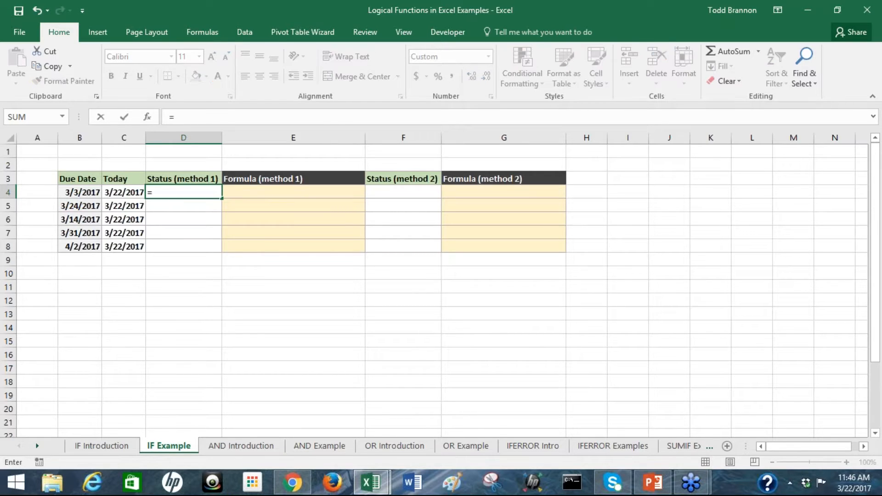
type("if")
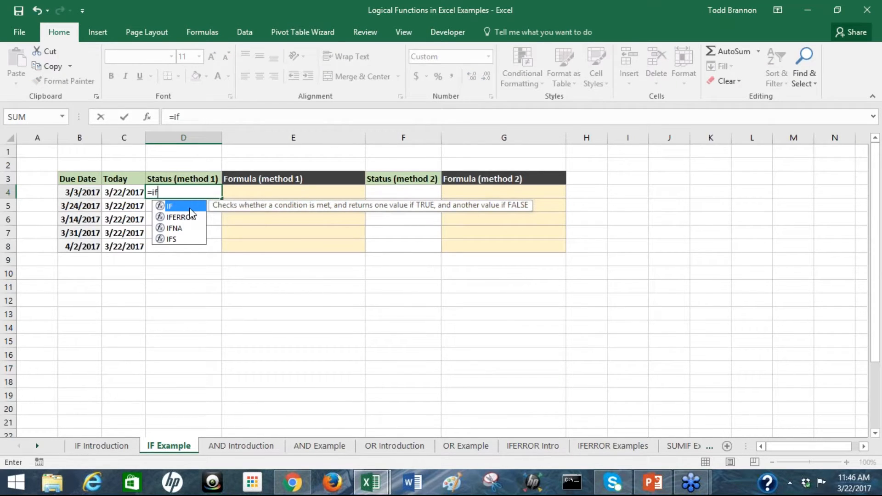
key("Tab")
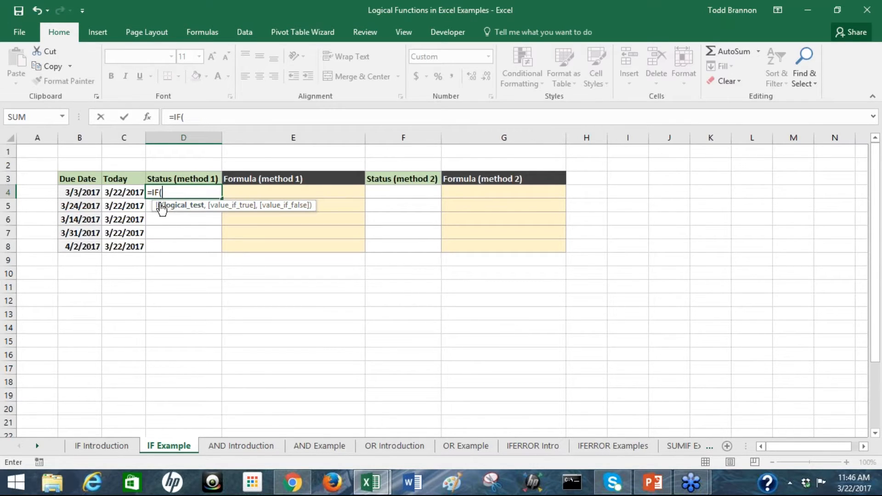
left_click(89, 192)
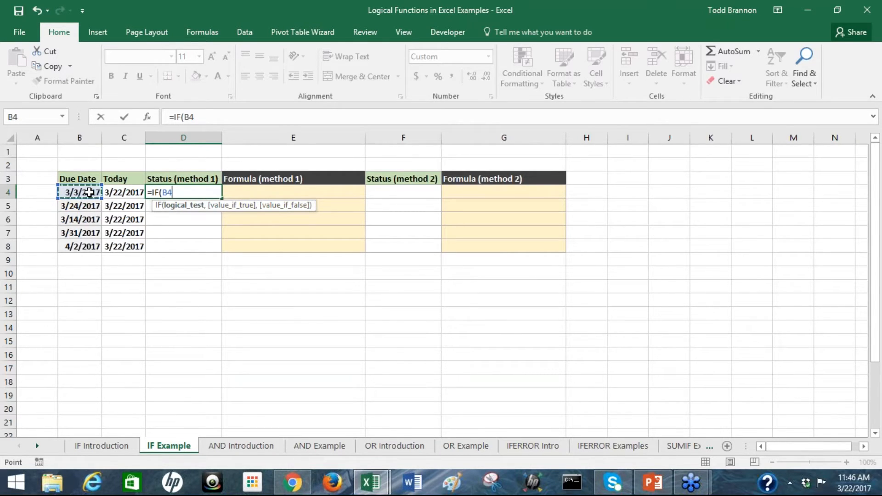
type("<TT")
key("BackSpace")
type("ODY")
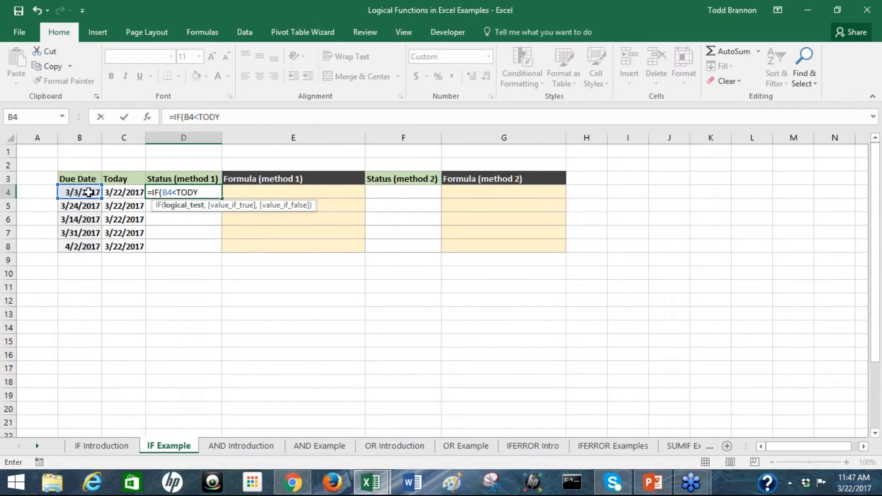
key("BackSpace")
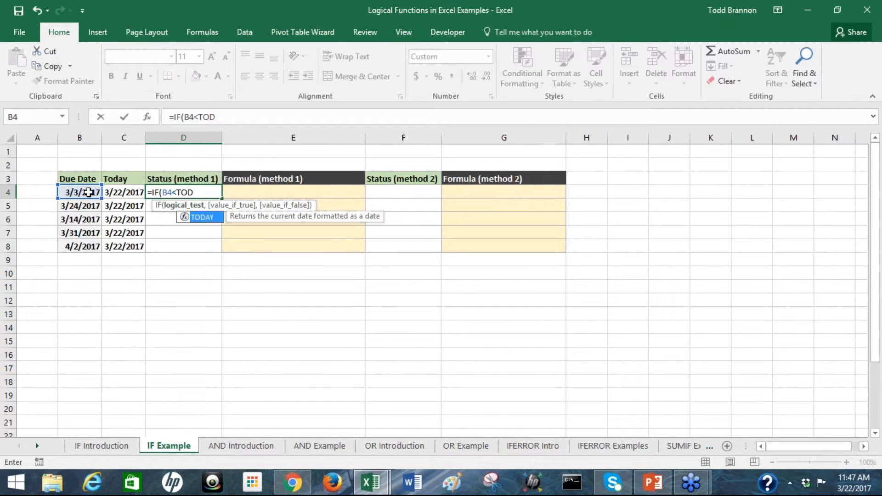
type("AY()")
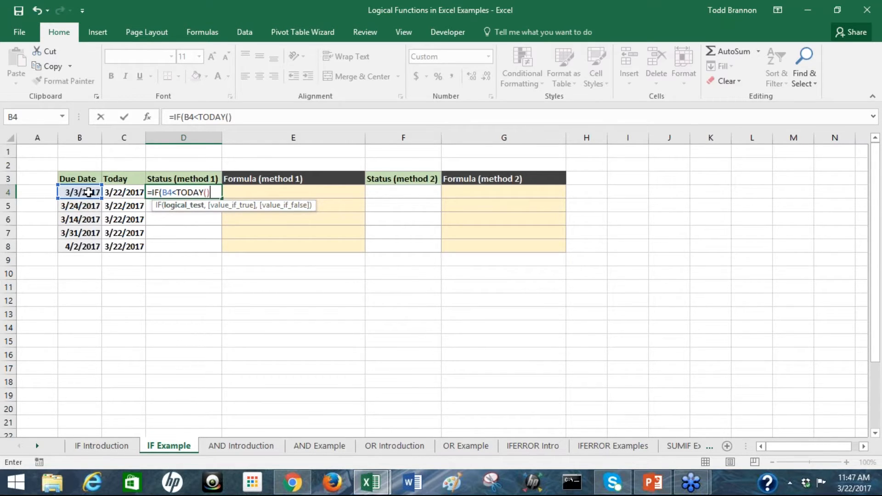
Complete the D4 formula with "Overdue" as the true value and empty text "" as the false value
type(",")
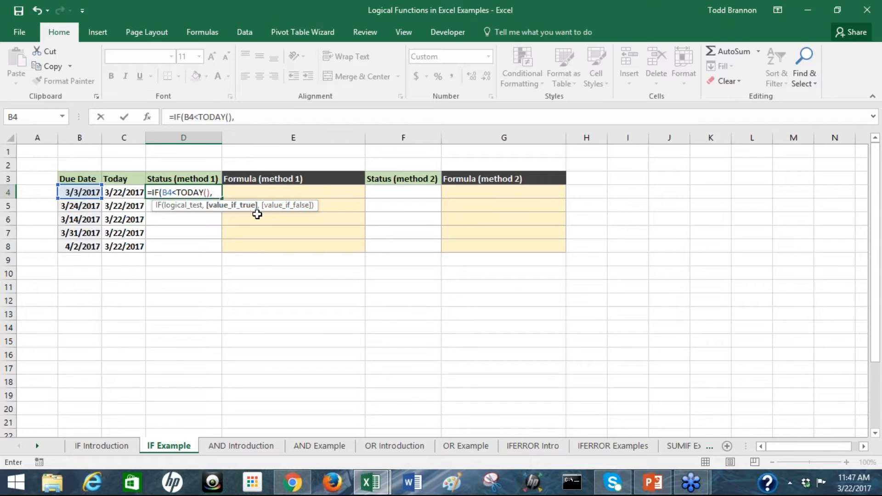
type("\"Ov")
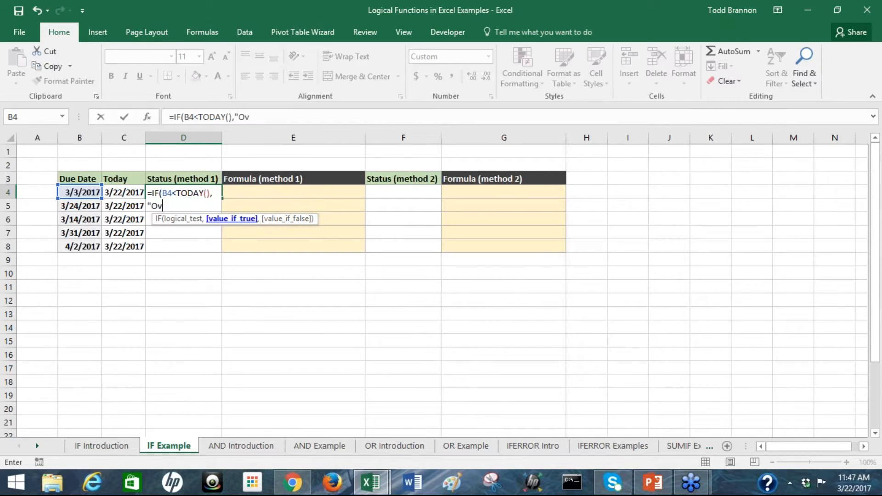
type("erdue\",")
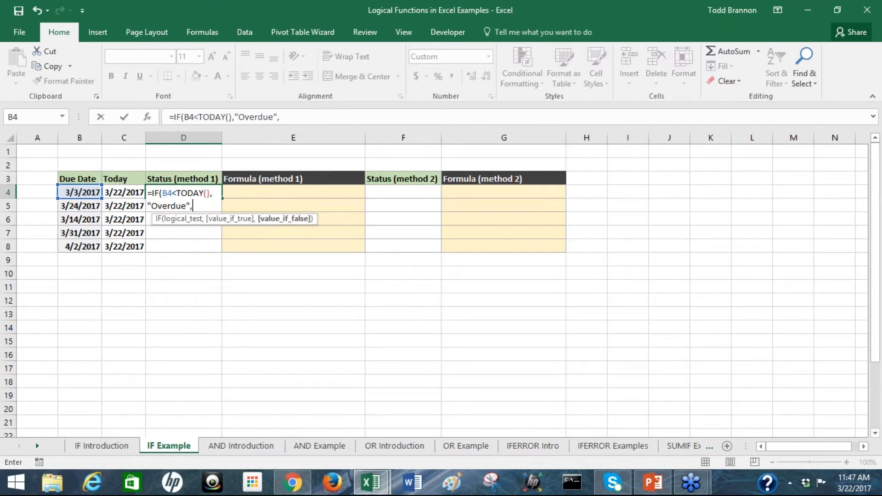
type("\"\")")
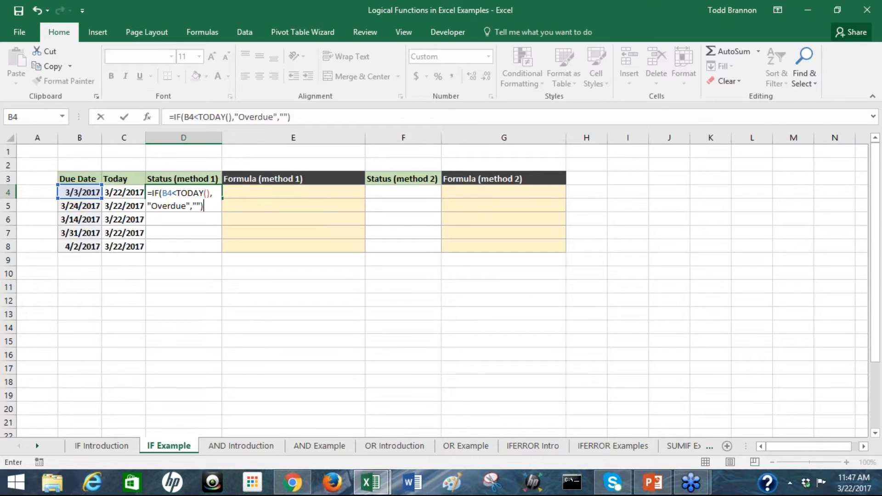
key("Return")
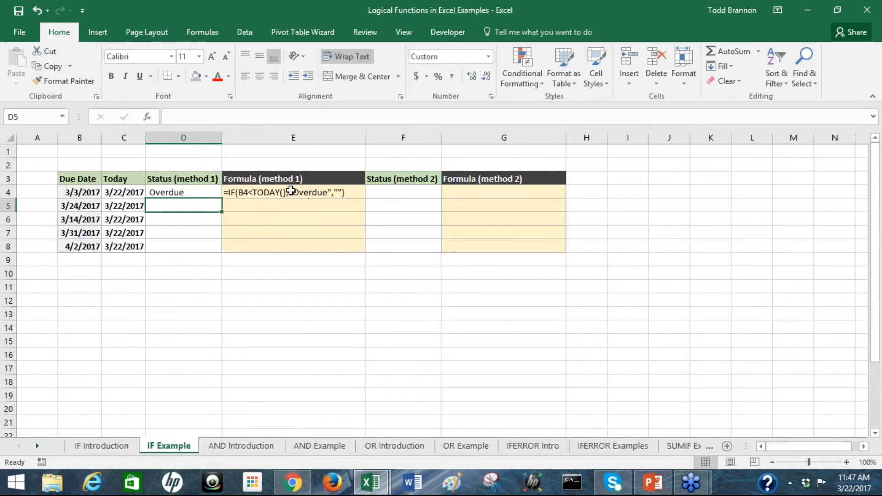
Copy the D4 formula down through D8 and compare the method 1 statuses with the due dates in column B
left_click(189, 191)
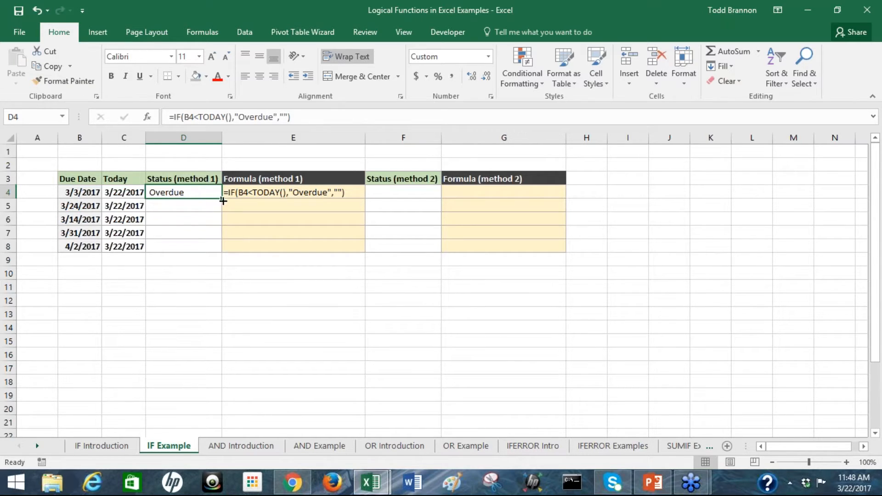
left_click_drag(220, 200, 225, 252)
left_click(202, 216)
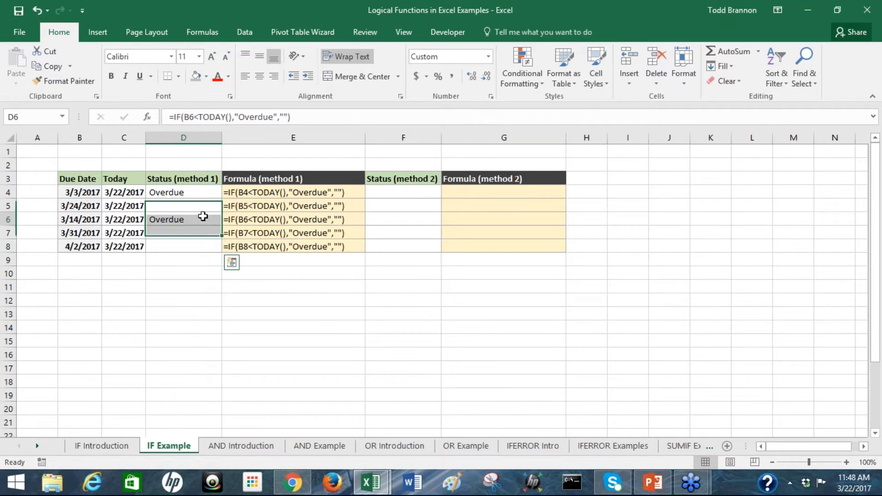
left_click(66, 217)
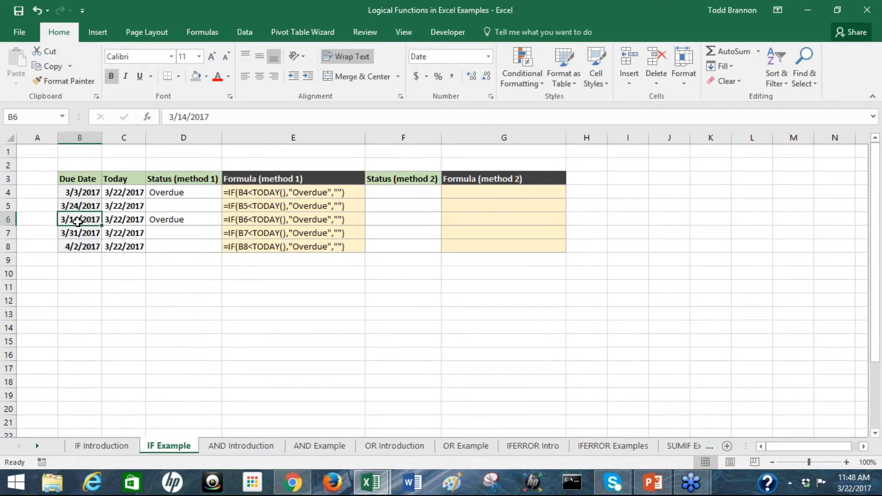
left_click(70, 190)
left_click(81, 206)
left_click(82, 220)
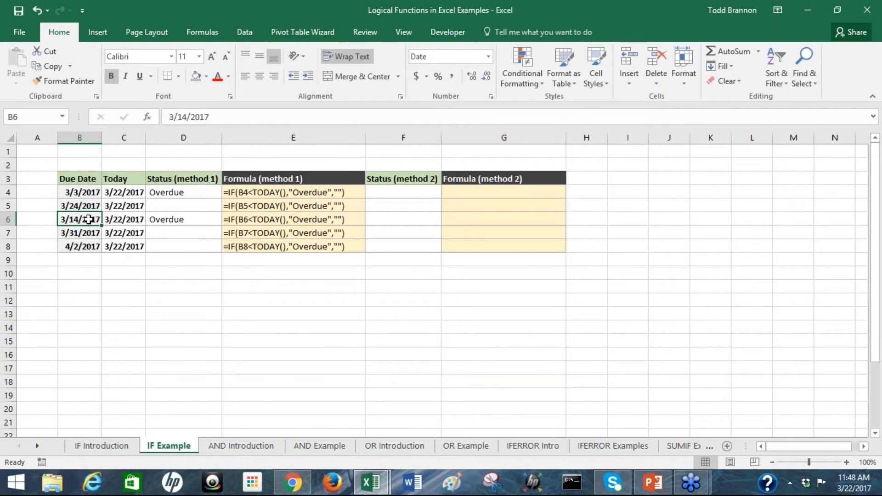
left_click(165, 224)
left_click(169, 192)
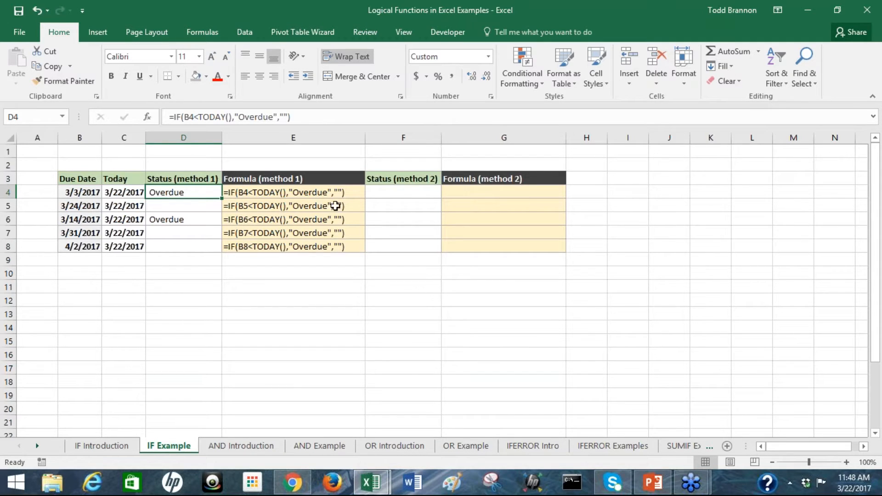
Enter =IF(B4<C4,"Overdue","") in F4 as the method 2 status formula, referencing the Today column
left_click(386, 196)
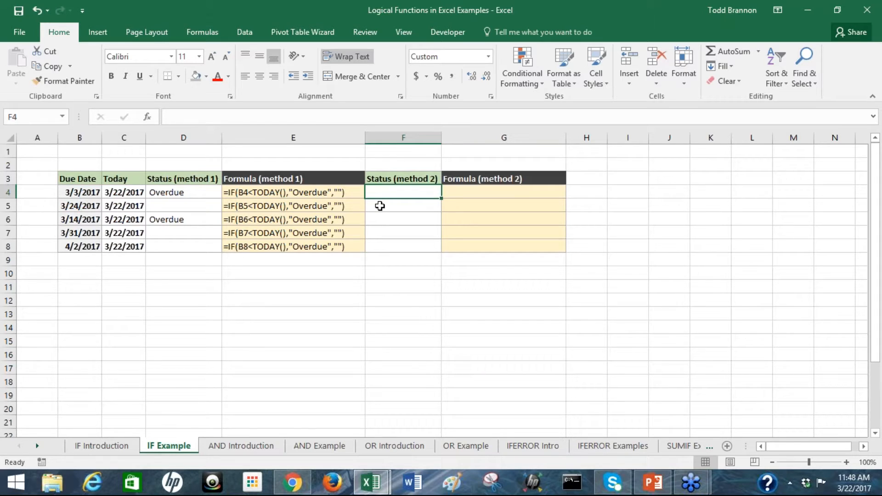
type("=")
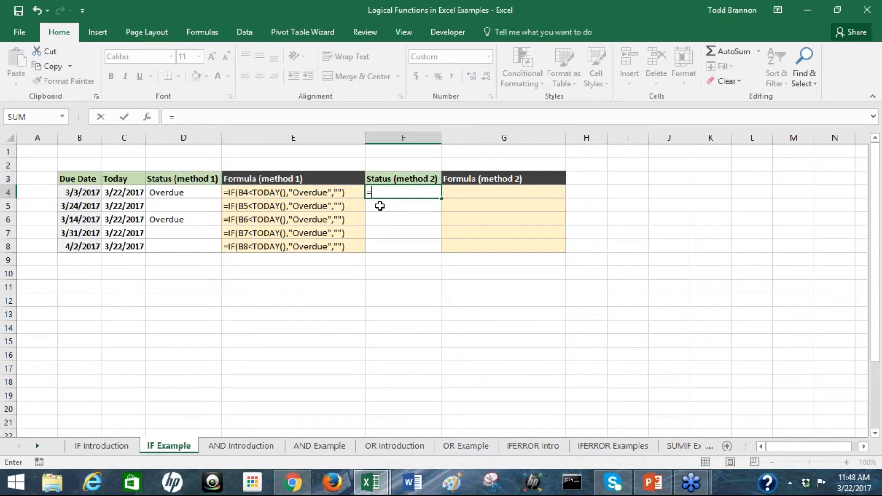
type("IF(")
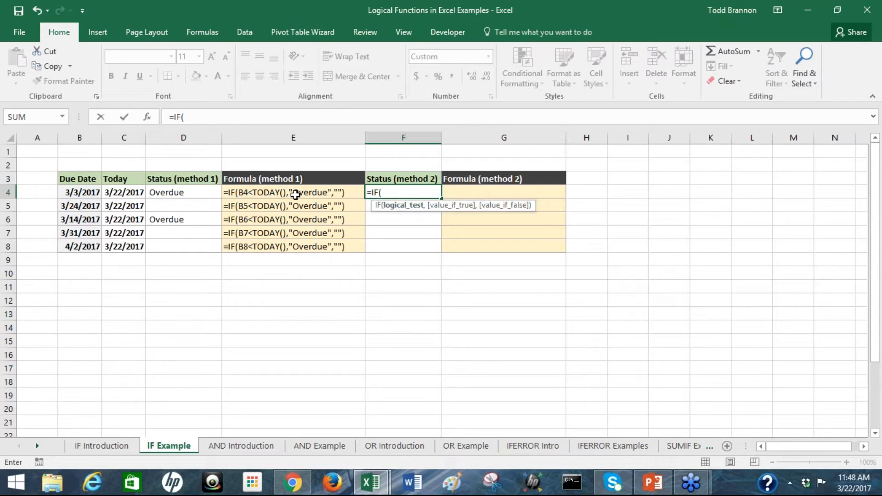
left_click(72, 193)
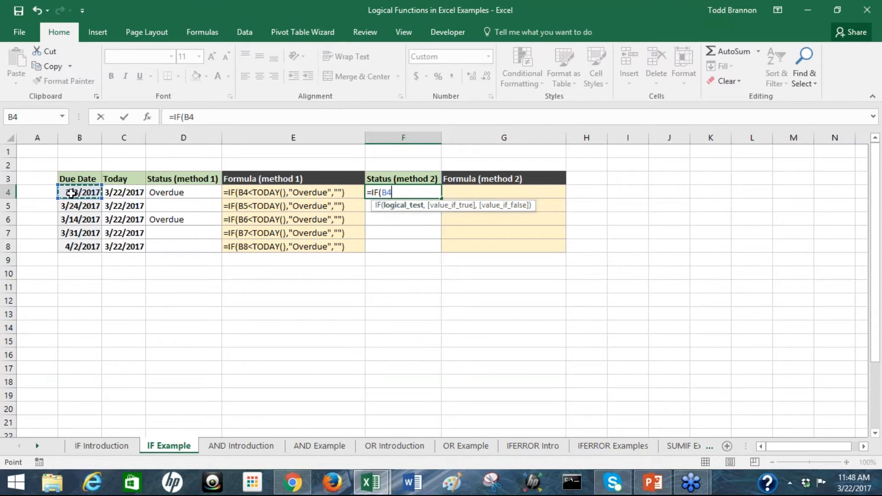
type("<")
left_click(113, 197)
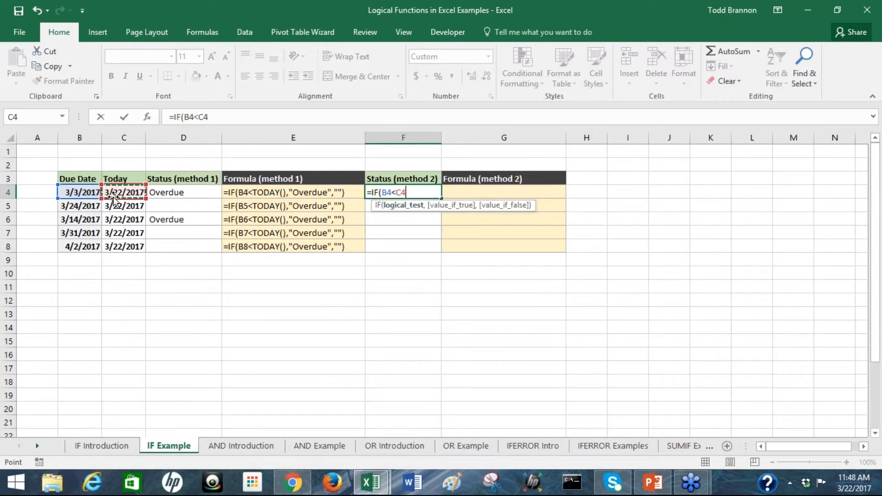
type(",")
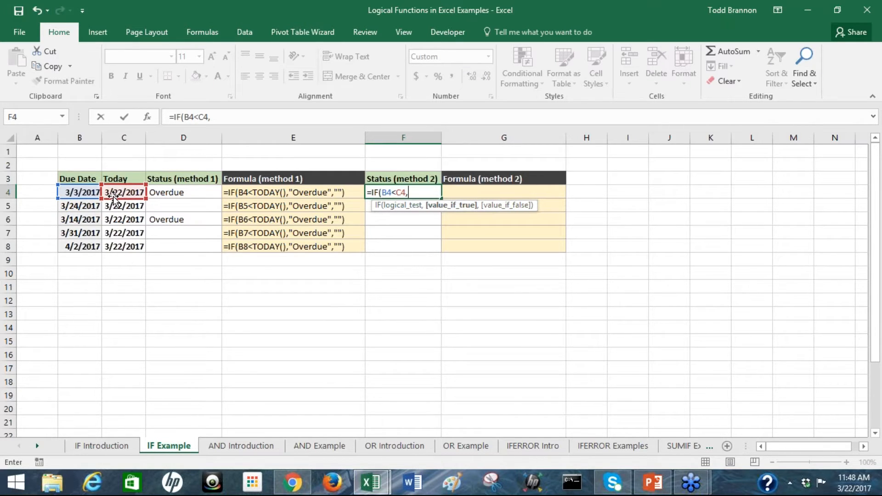
type("\"Overdue")
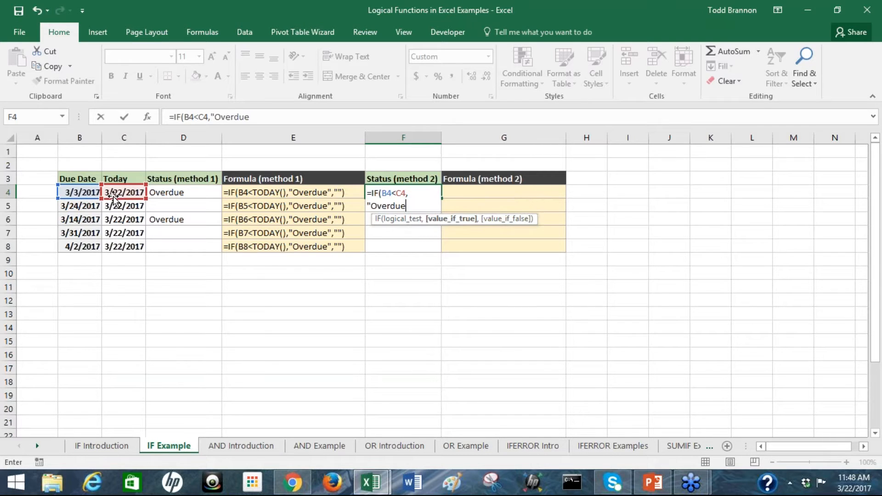
type("\",\"\")")
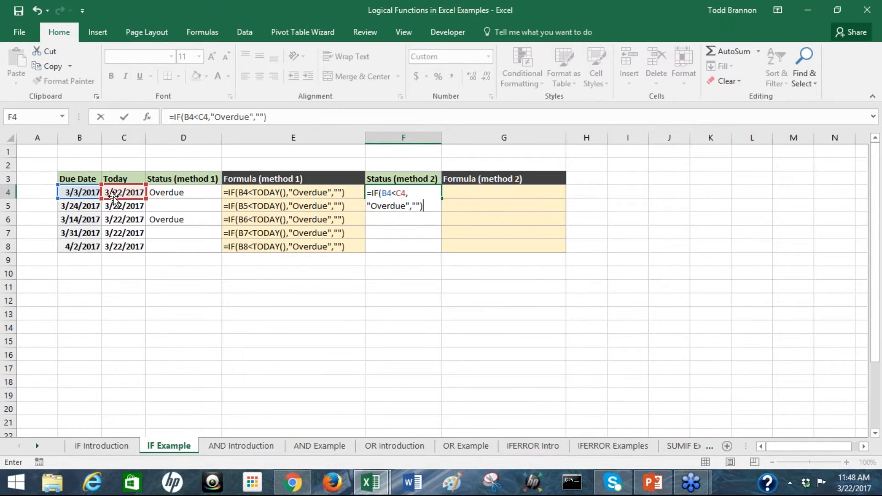
key("Return")
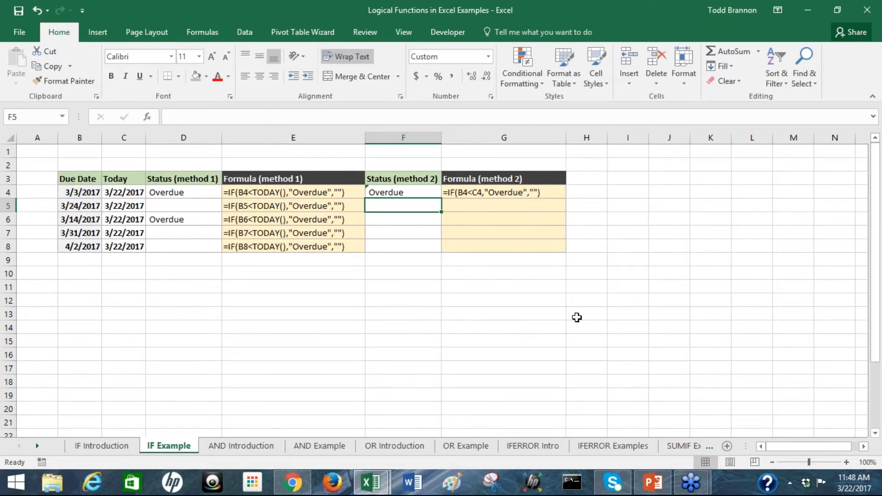
Copy the F4 formula down through F8, and check the Today formula in C4 and the method 1 formula text in E4
left_click(403, 194)
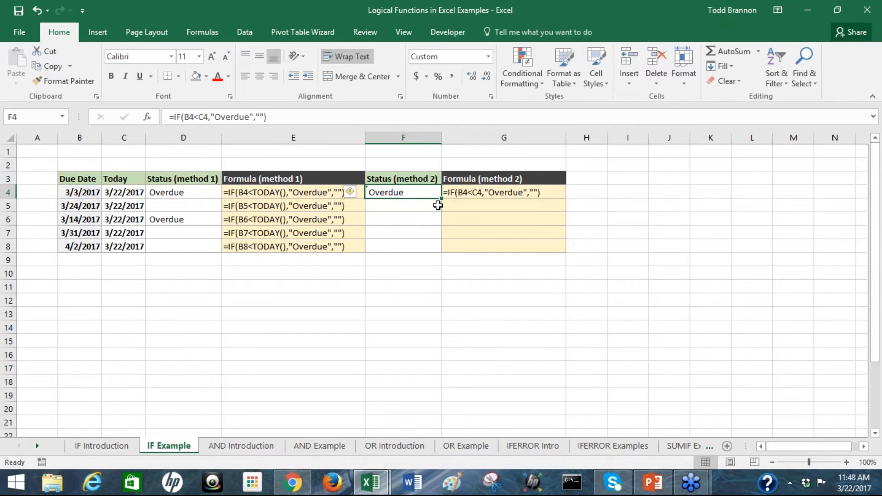
left_click_drag(440, 200, 449, 251)
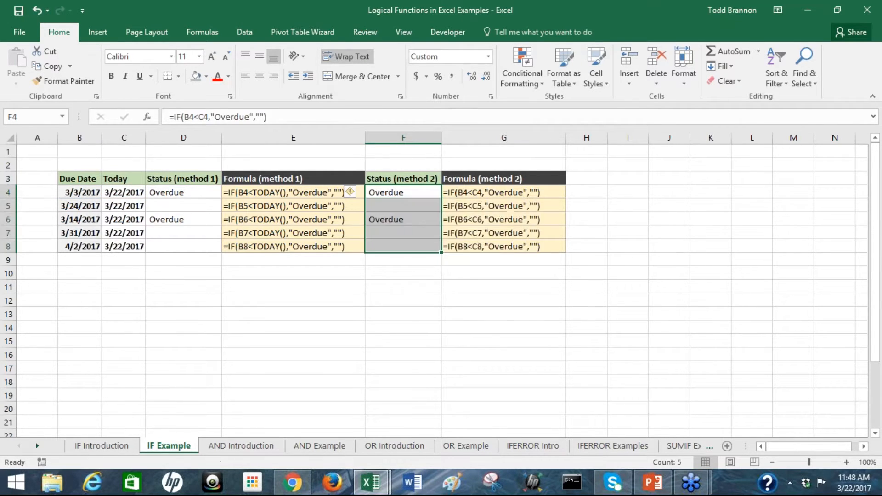
left_click(131, 191)
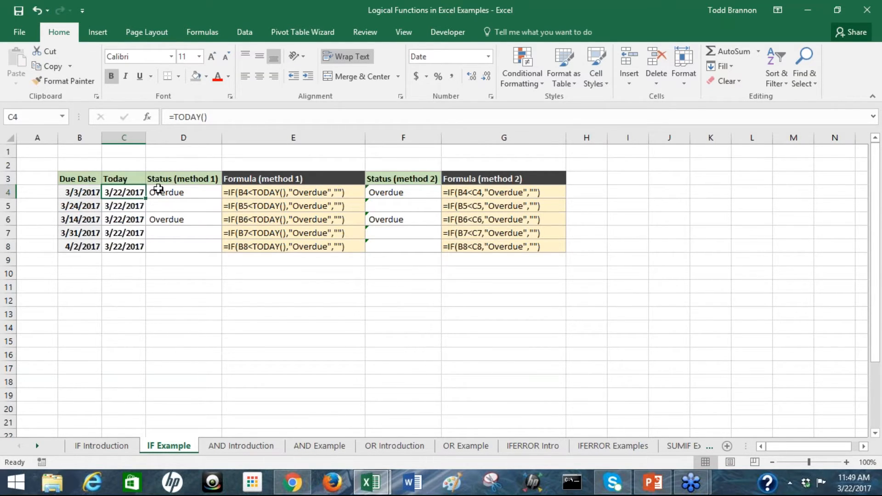
left_click(252, 191)
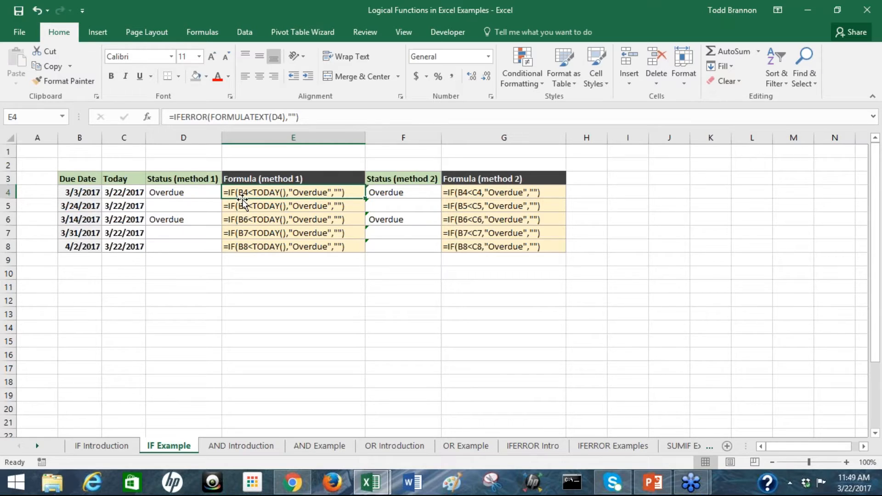
Open the AND Introduction sheet and examine the AND syntax and the example formulas in E12 and E13
left_click(259, 442)
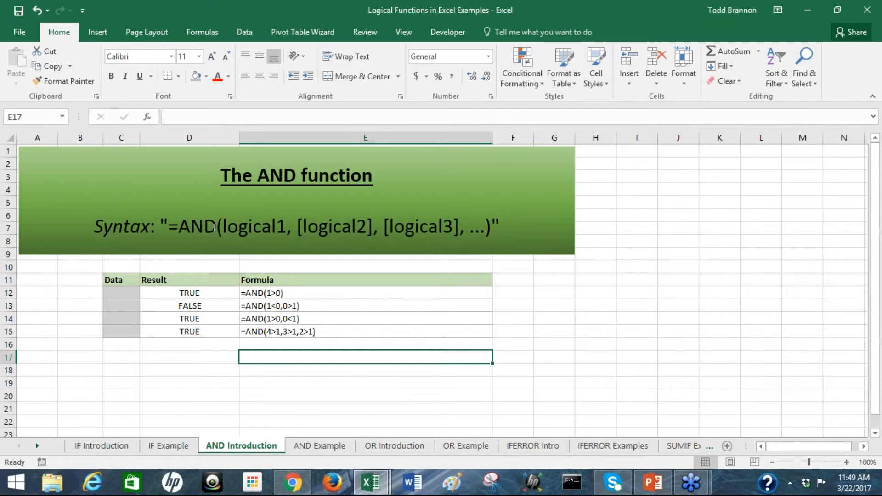
left_click(271, 296)
left_click(275, 304)
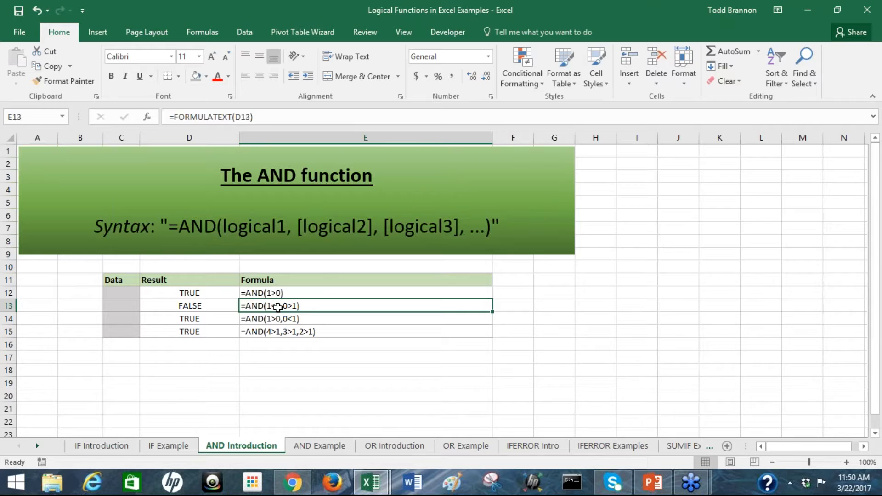
left_click(256, 293)
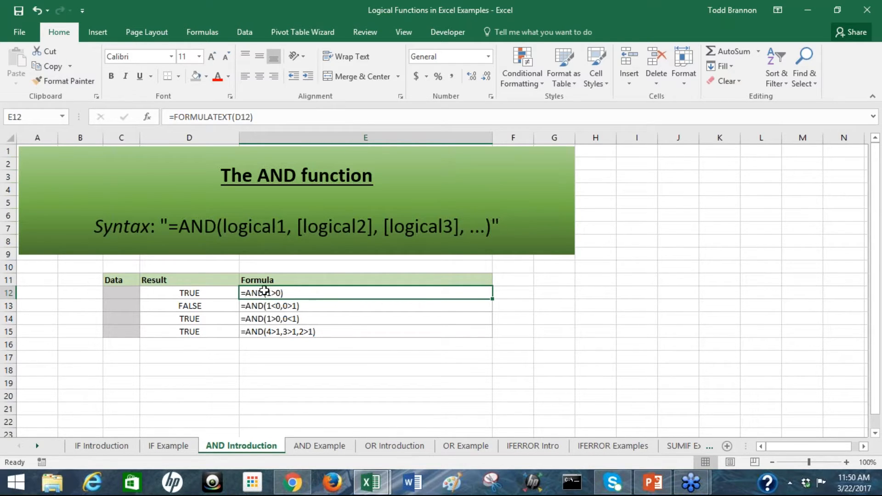
Examine the AND example formulas in rows 12 to 15 and compare them with their results in column D
left_click(207, 291)
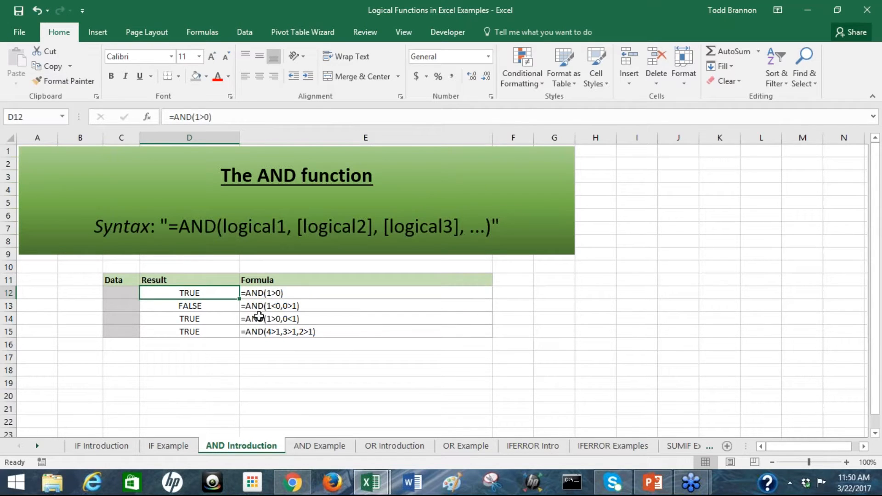
key("Right")
key("Down")
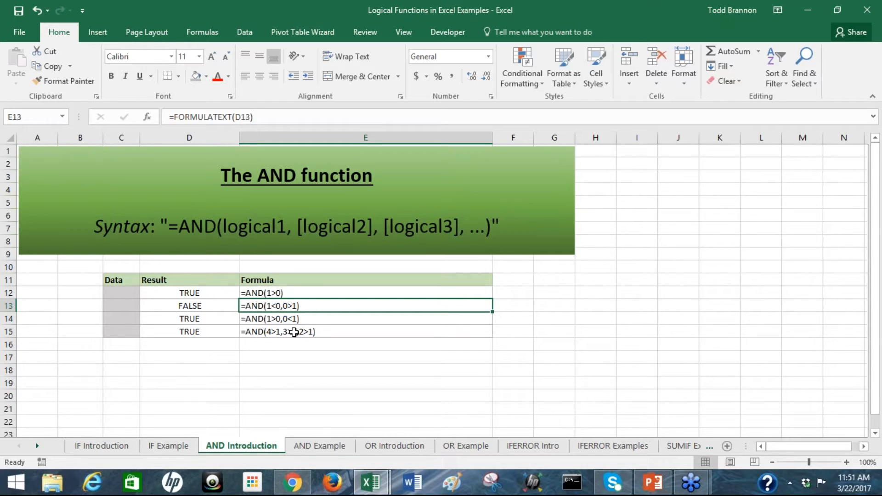
left_click(272, 320)
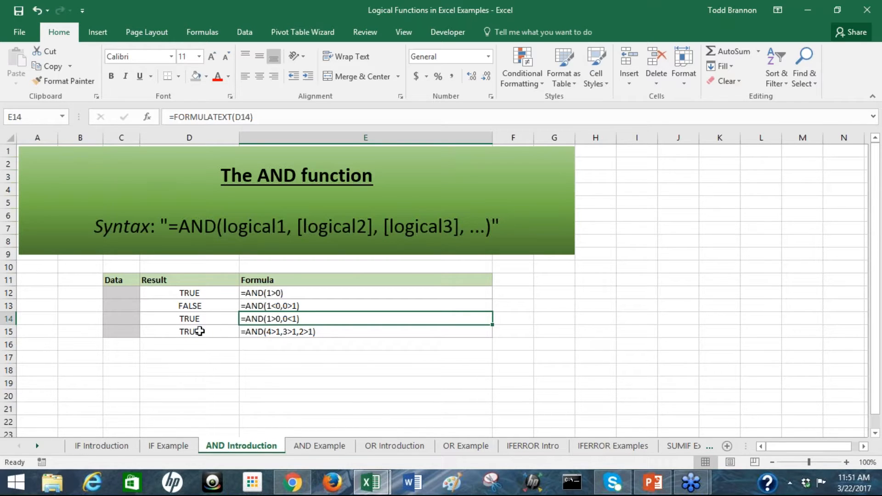
left_click(204, 317)
left_click(251, 331)
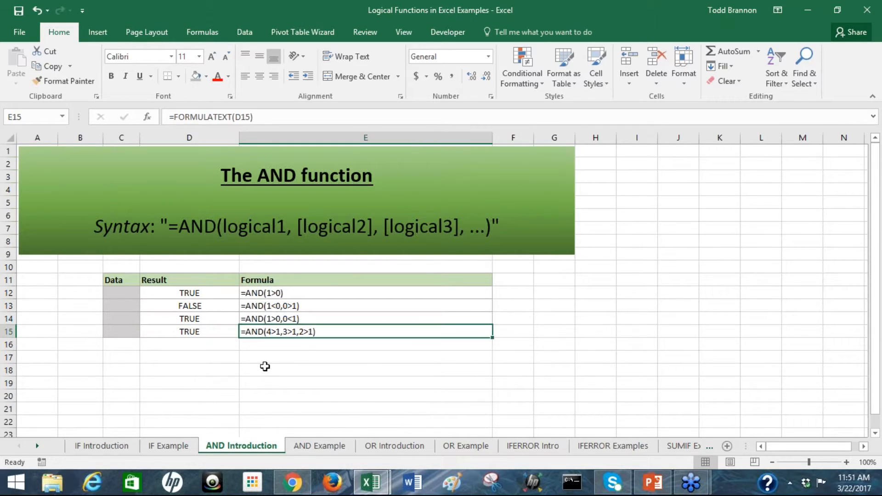
left_click(286, 344)
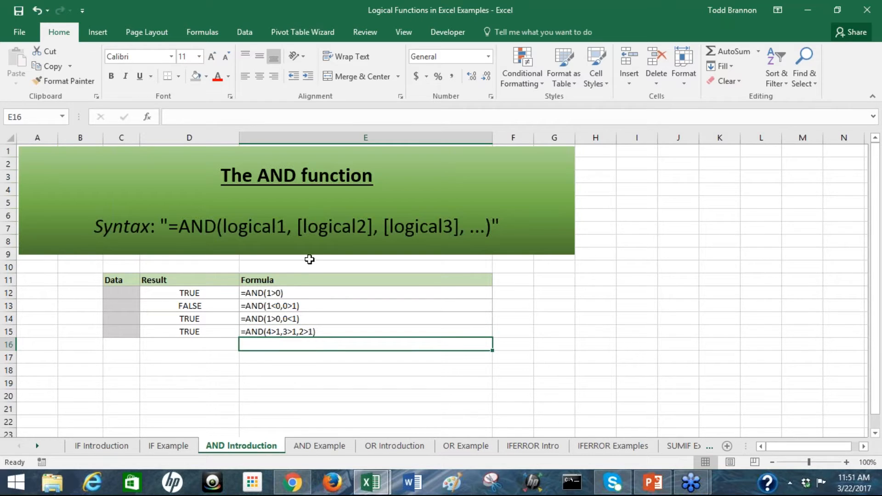
left_click(289, 331)
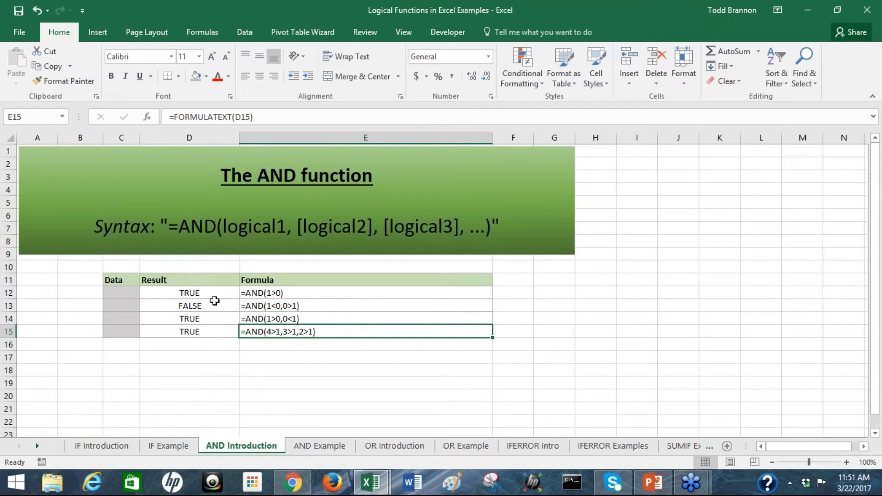
left_click(212, 332)
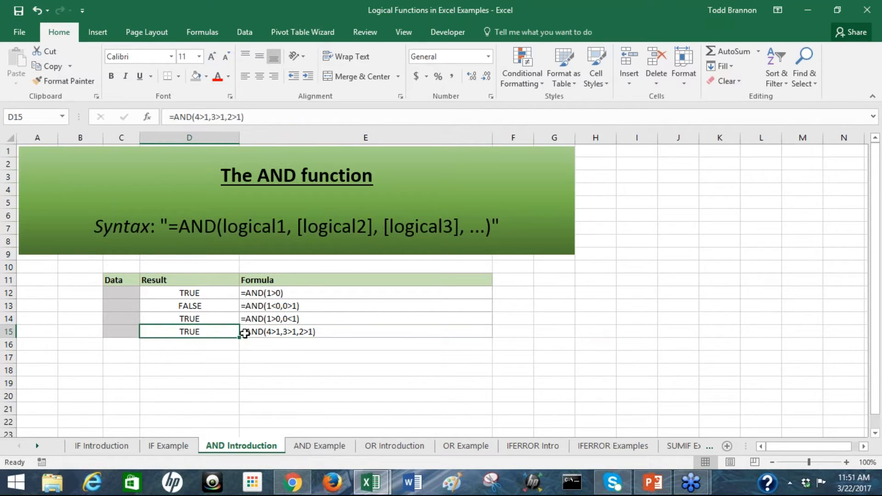
left_click(290, 337)
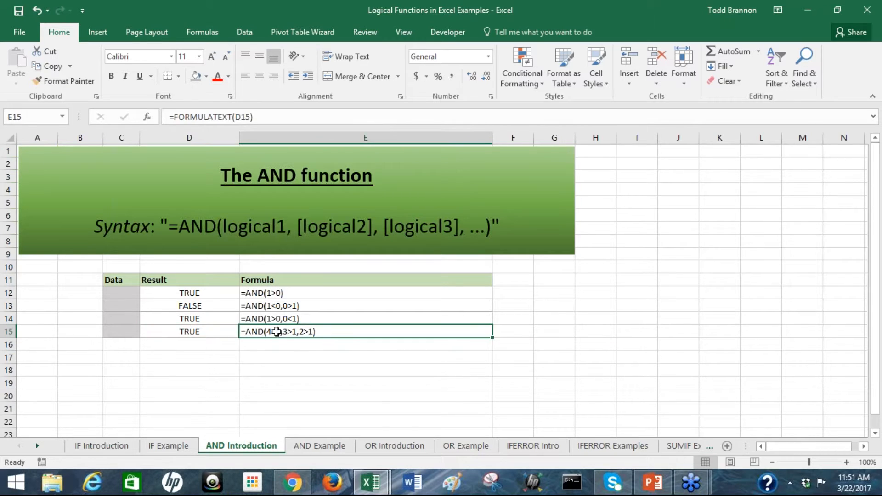
left_click(220, 306)
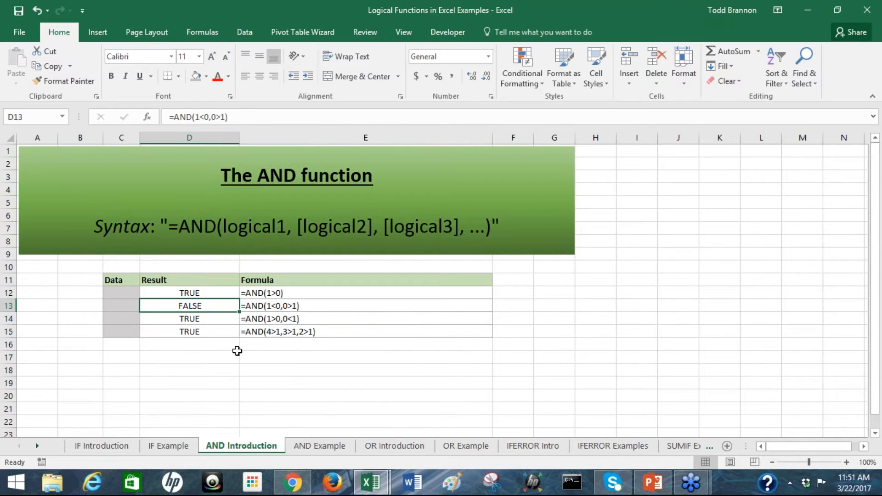
Open the AND Example sheet and review the Due Date, Date Returned and Status columns in rows 4 to 8
left_click(307, 445)
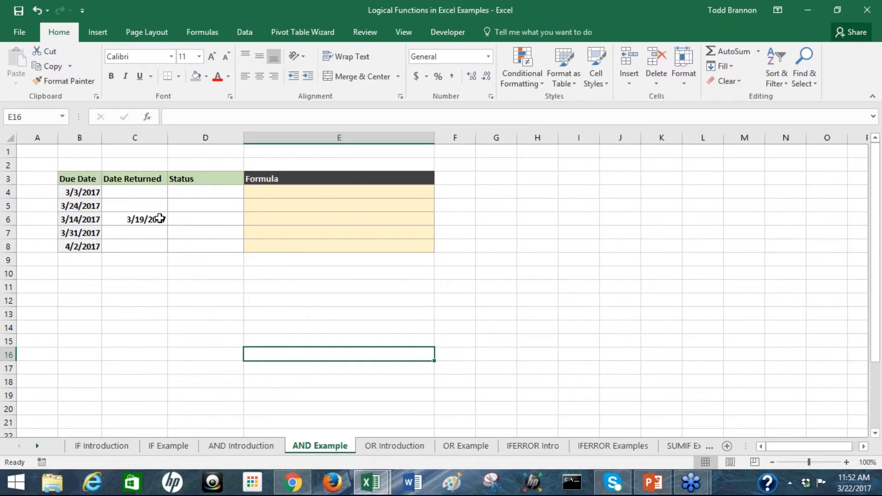
left_click_drag(95, 191, 99, 253)
left_click(132, 196)
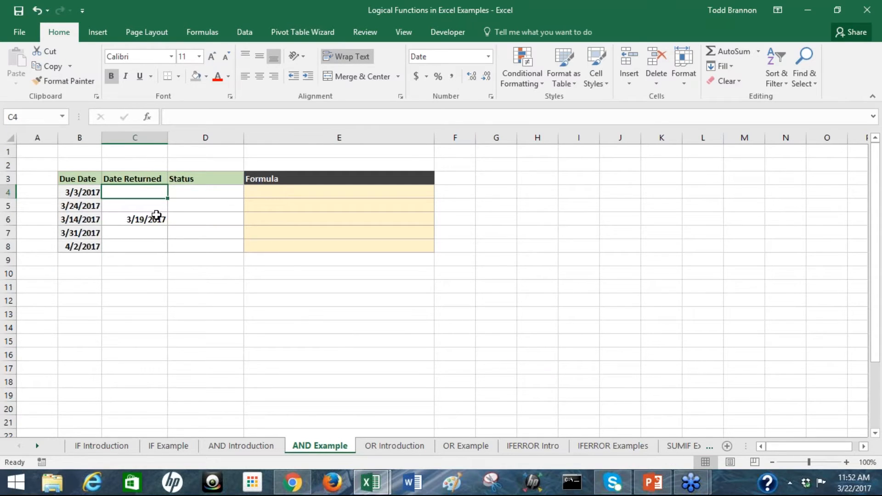
key("Down")
key("Down")
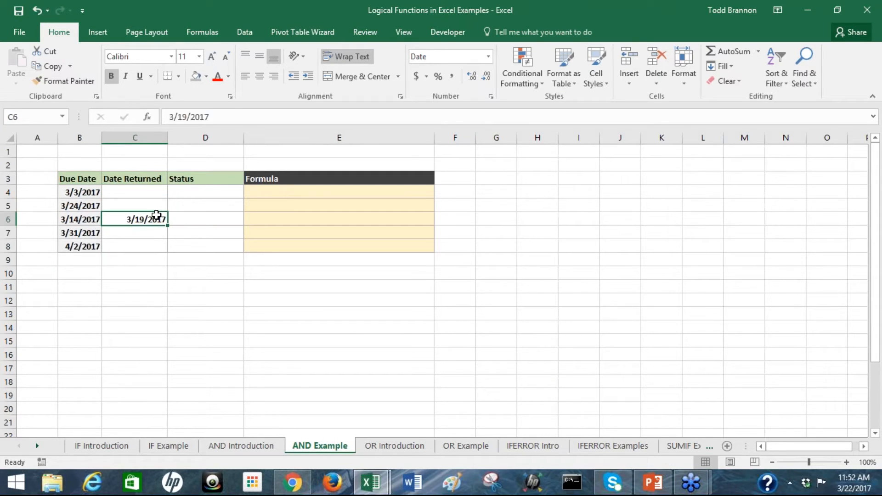
key("Down")
key("Down")
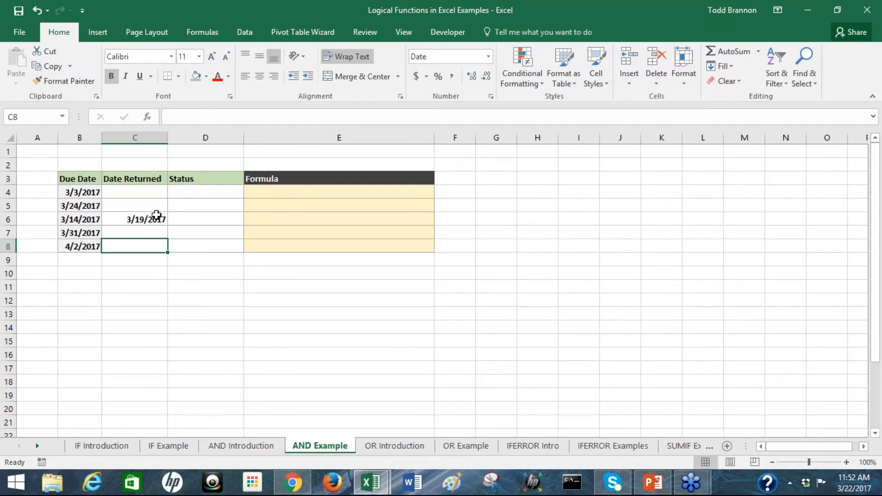
left_click(226, 195)
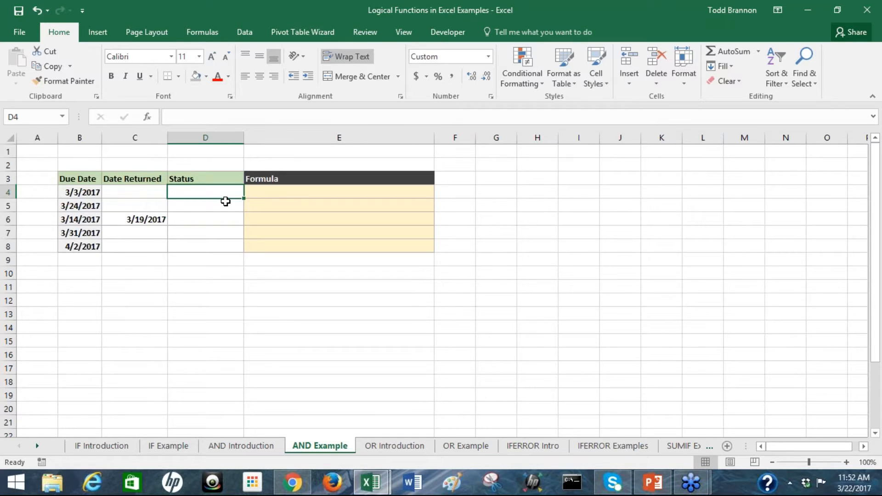
left_click(84, 192)
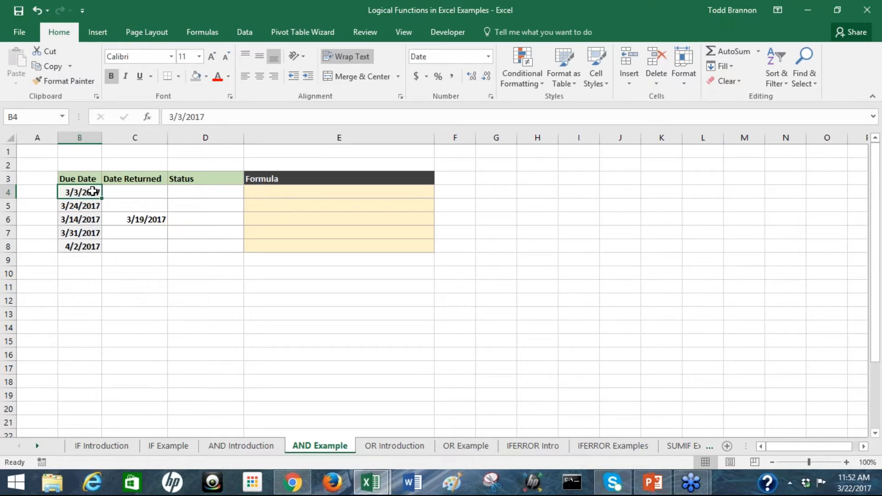
left_click_drag(87, 193, 102, 248)
left_click_drag(112, 191, 132, 247)
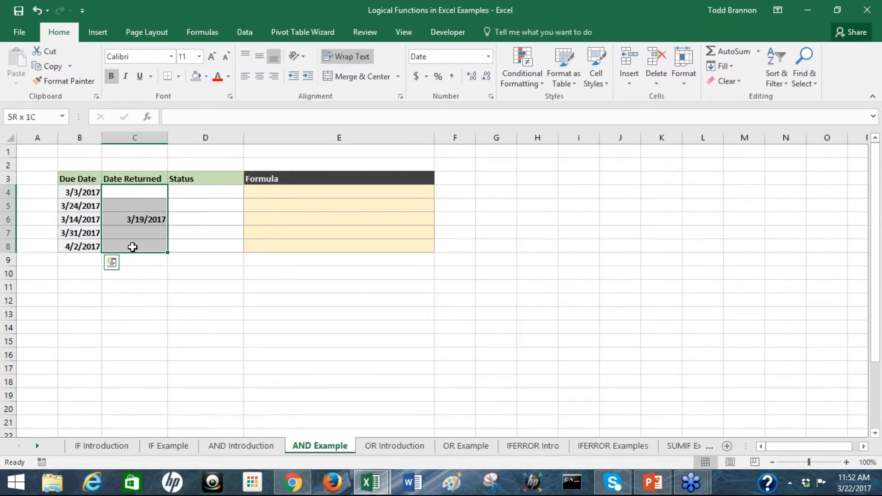
Start the status formula in D4 with the two-condition logical test =IF(AND(B4<TODAY(),C4="")
left_click(199, 194)
type("=")
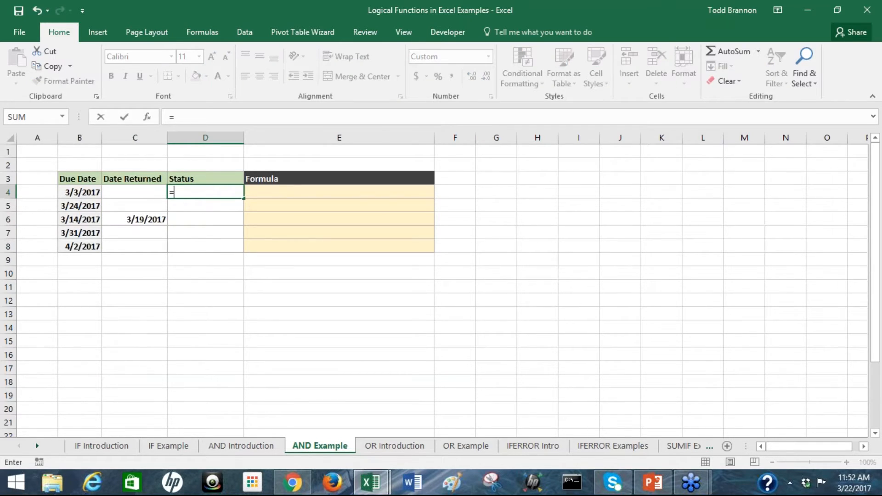
type("IF(")
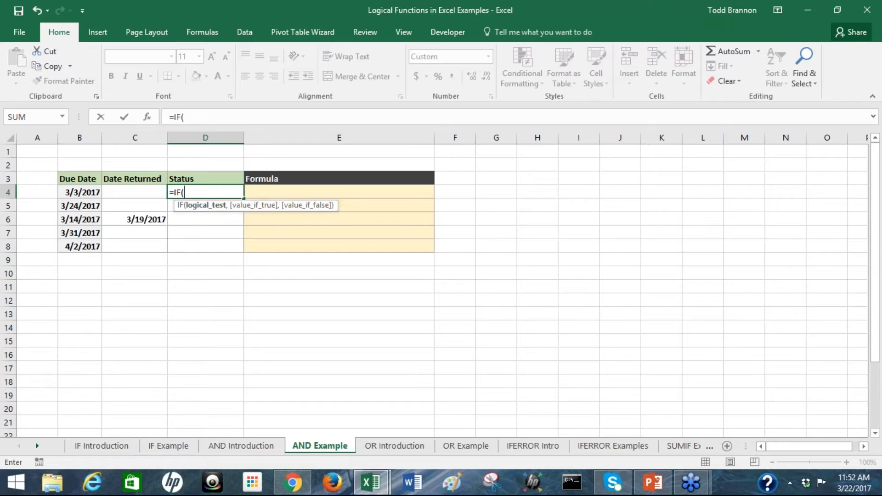
type("and")
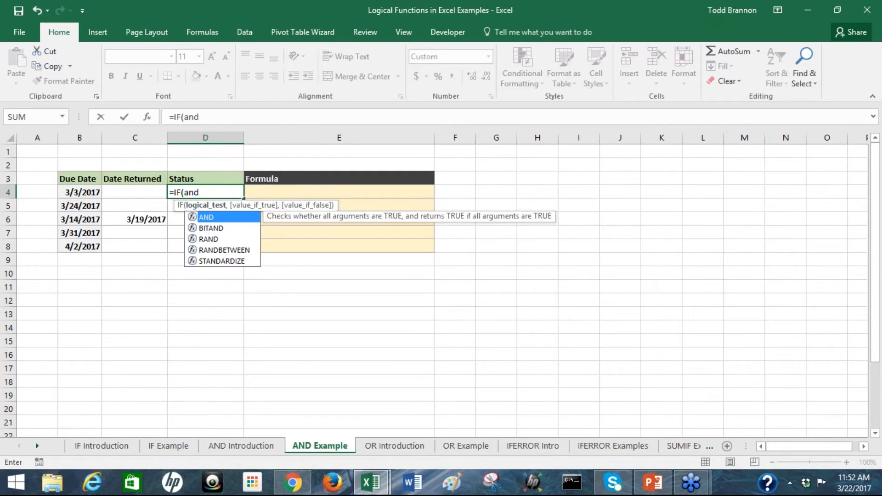
key("Tab")
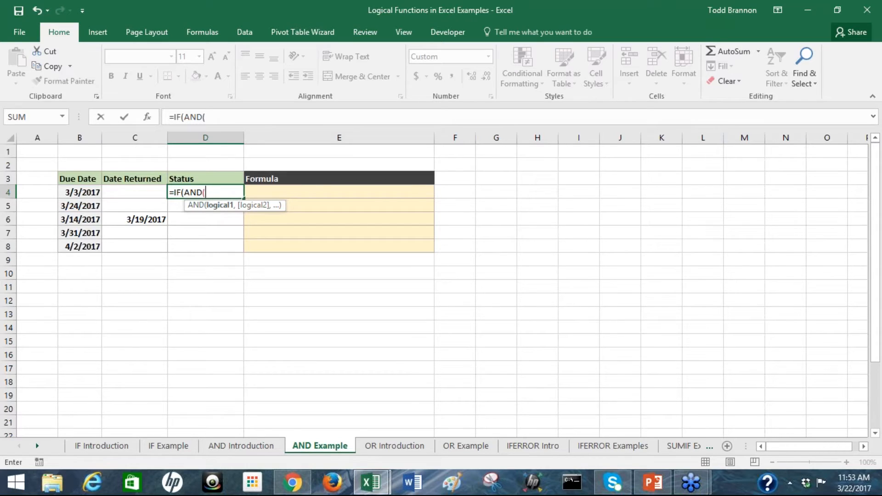
left_click(83, 192)
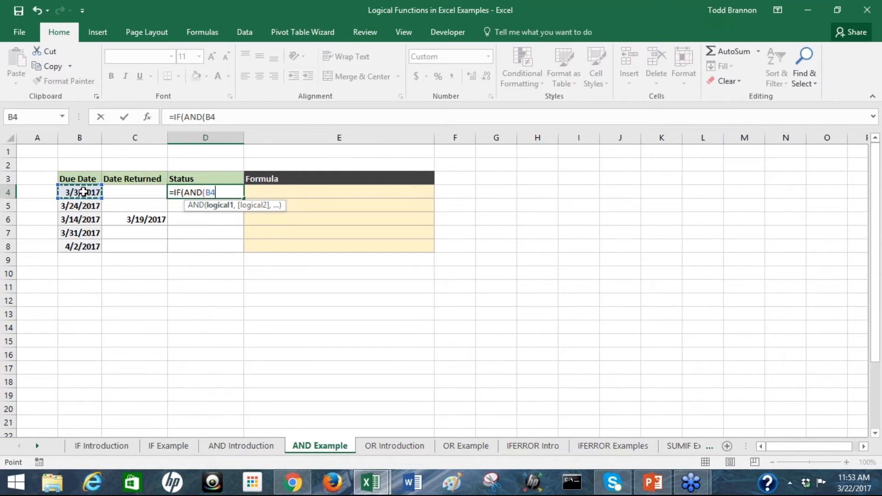
type("<TODY")
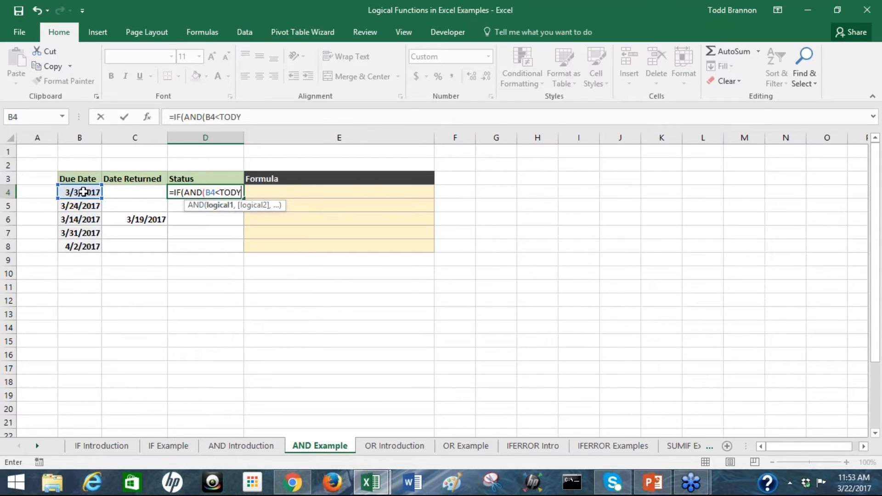
key("BackSpace")
type("AY")
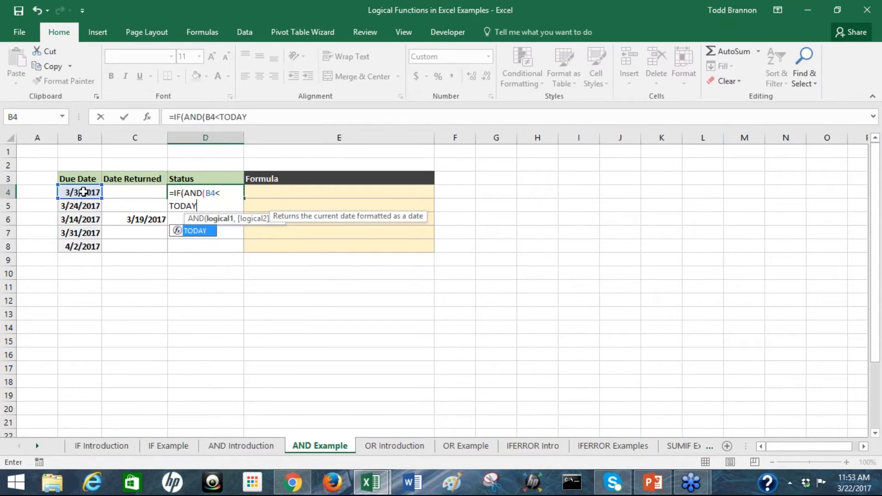
type("(),")
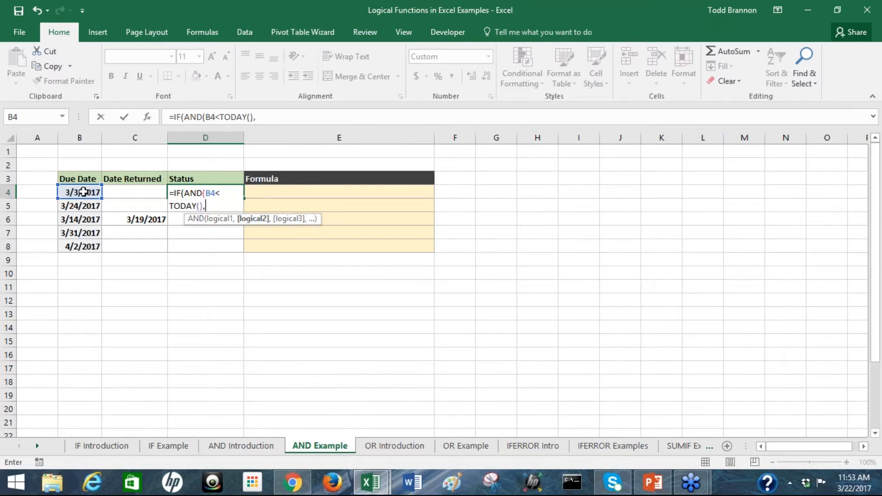
left_click(133, 192)
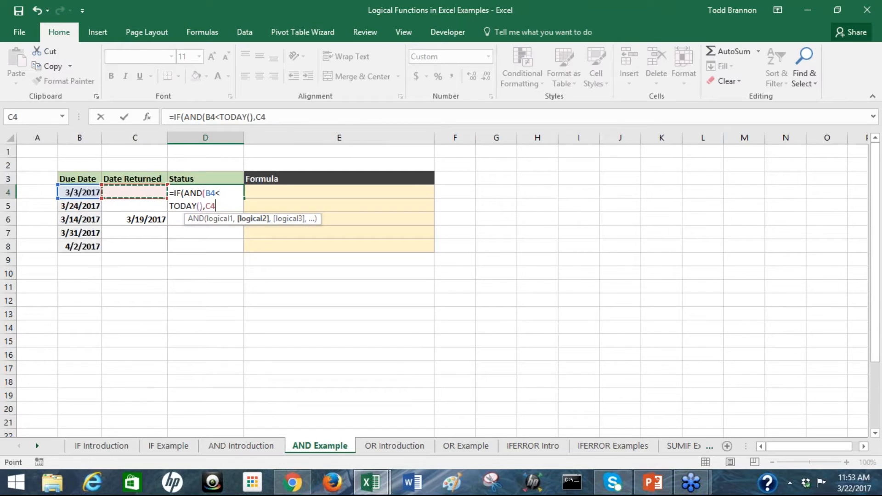
type("=\"\"")
type(")")
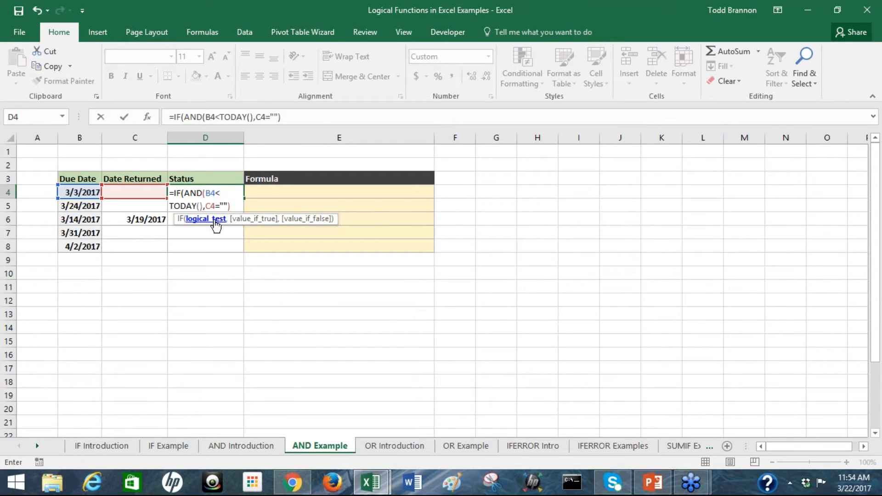
Complete the D4 formula so it returns "Overdue" when both conditions are true and "" when they are not
type(",")
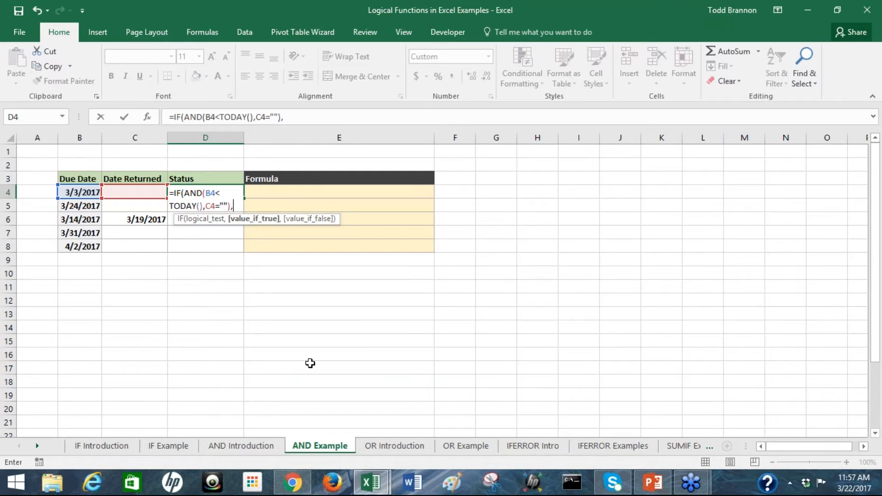
type("\"")
type("Overdue")
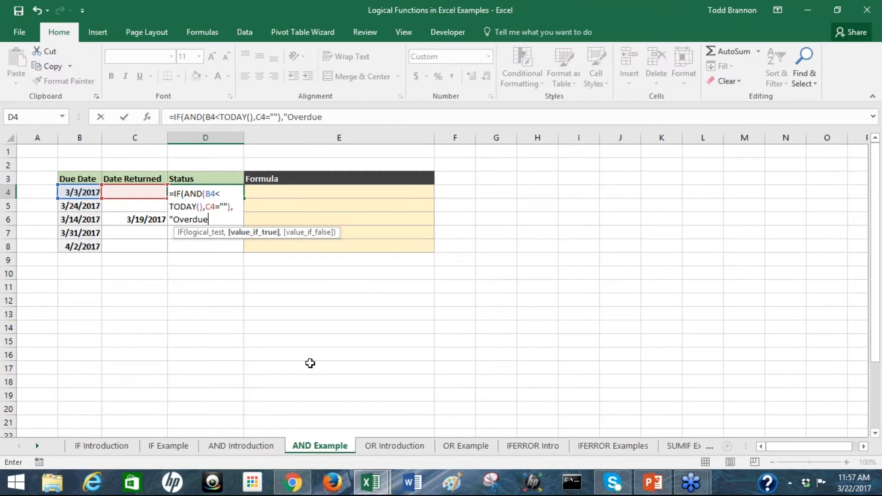
type("\",\"\")")
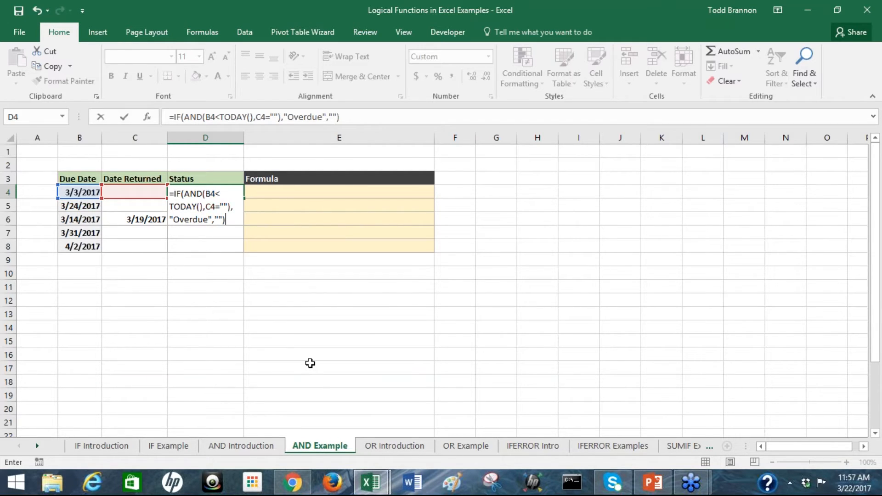
key("Return")
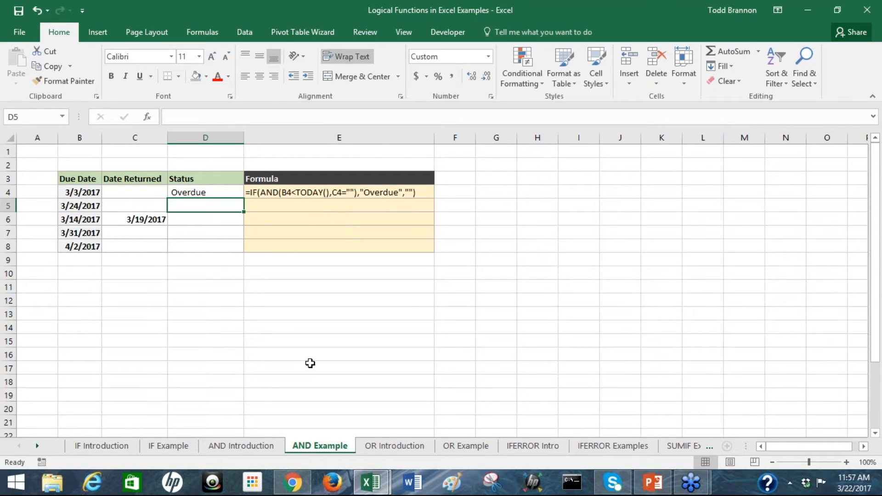
Compare the D4 status with the due date in B4 and the return date cell C4, and check the due date in B6
left_click(124, 190)
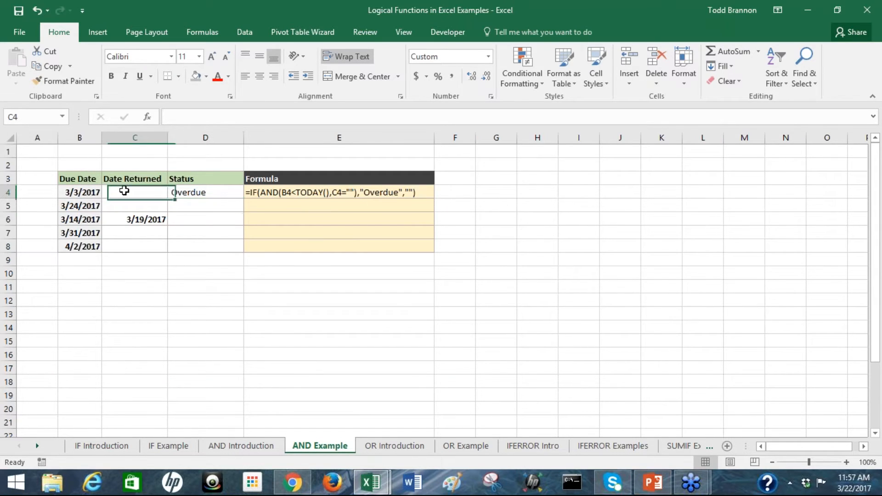
left_click(68, 192)
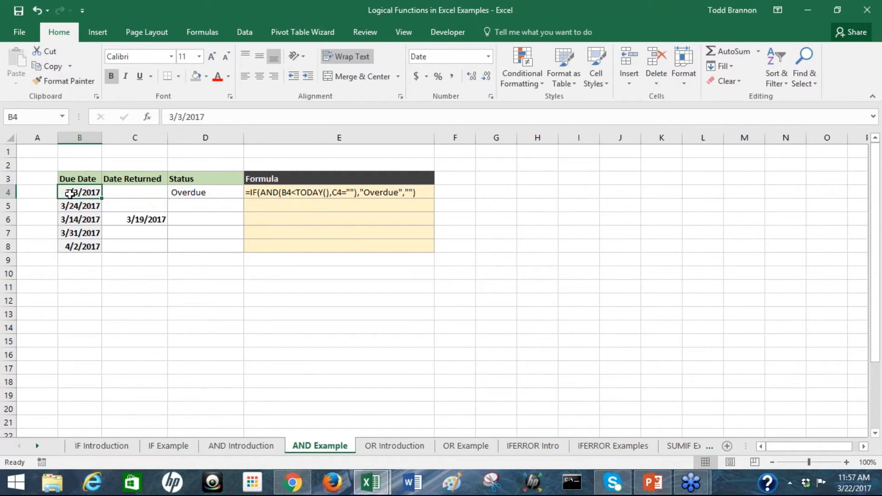
left_click(142, 192)
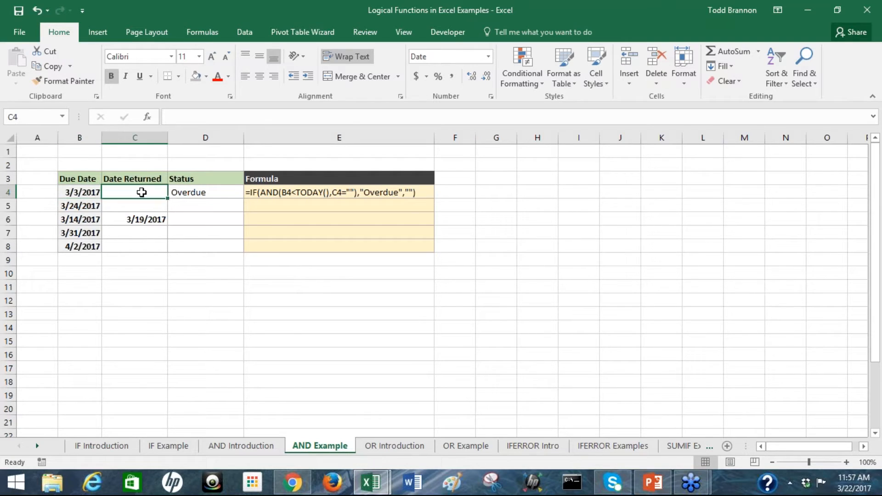
left_click(178, 193)
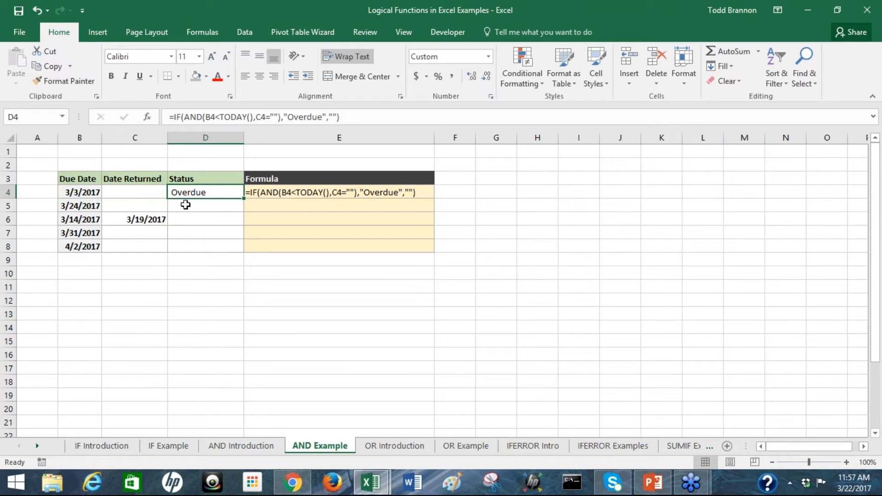
left_click(73, 218)
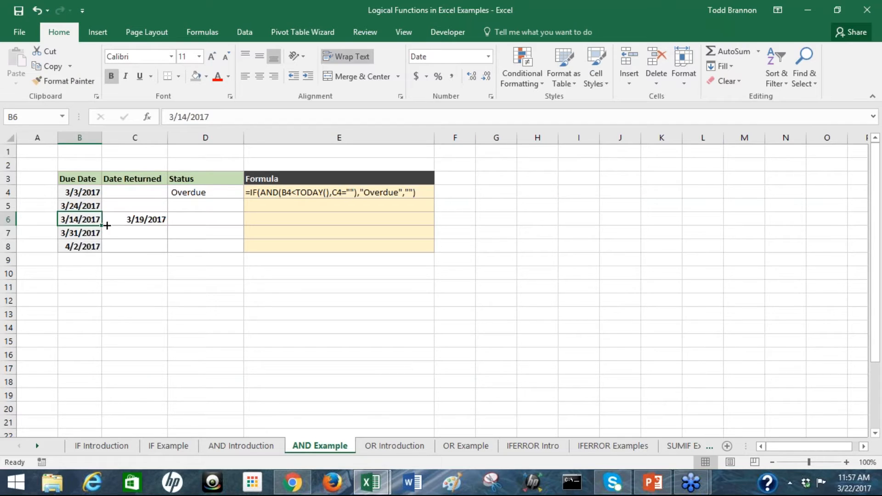
Check the return date in C6 and fill the D4 status formula down through D8
left_click(122, 219)
left_click(220, 194)
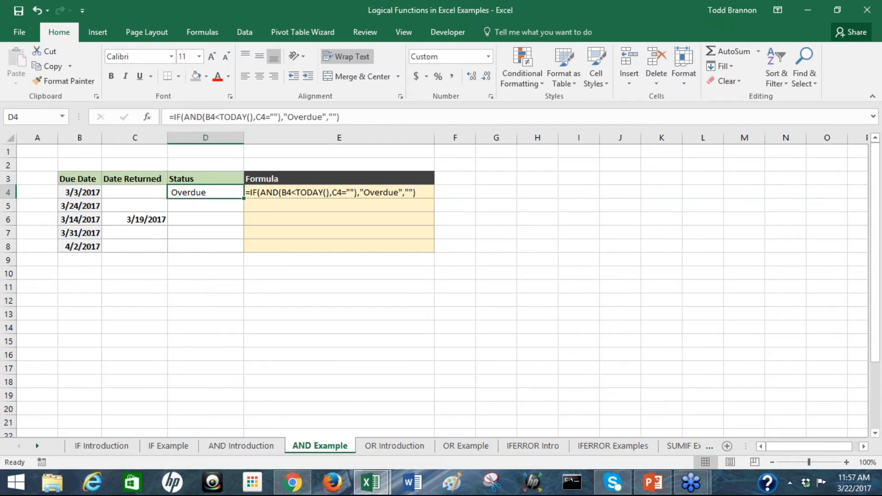
left_click_drag(242, 198, 241, 252)
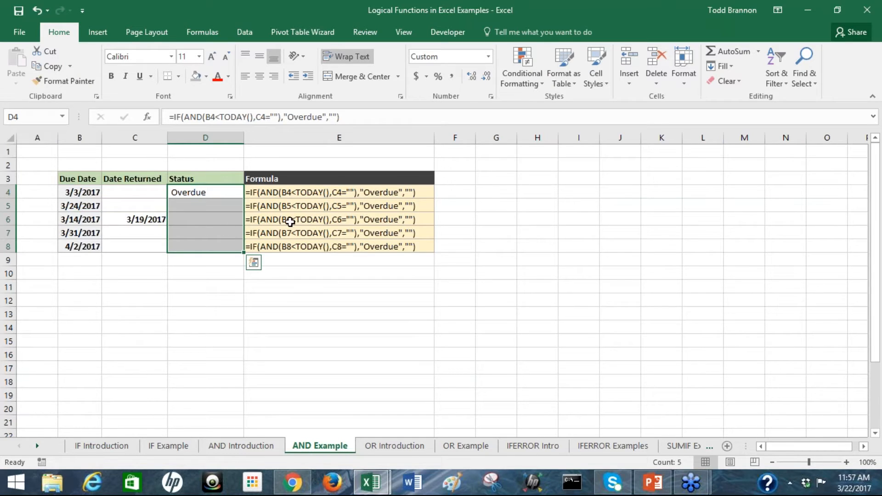
left_click(261, 232)
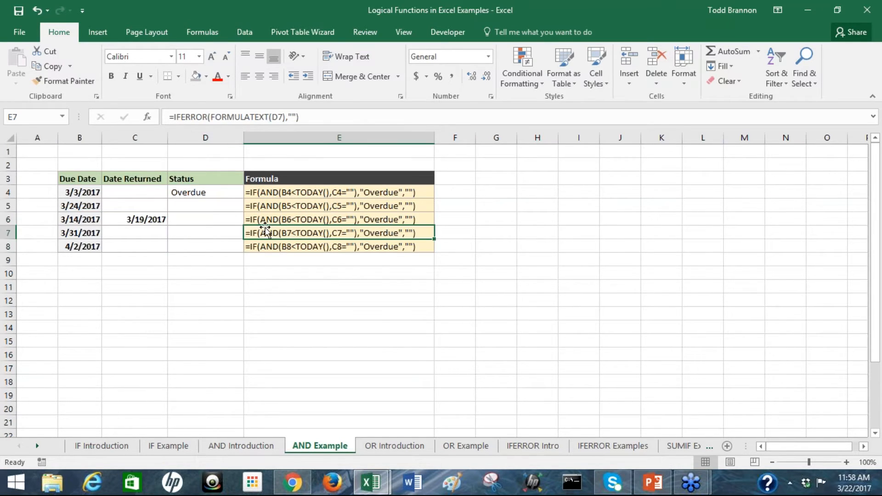
Examine the two AND conditions in the D4 status formula
left_click(186, 191)
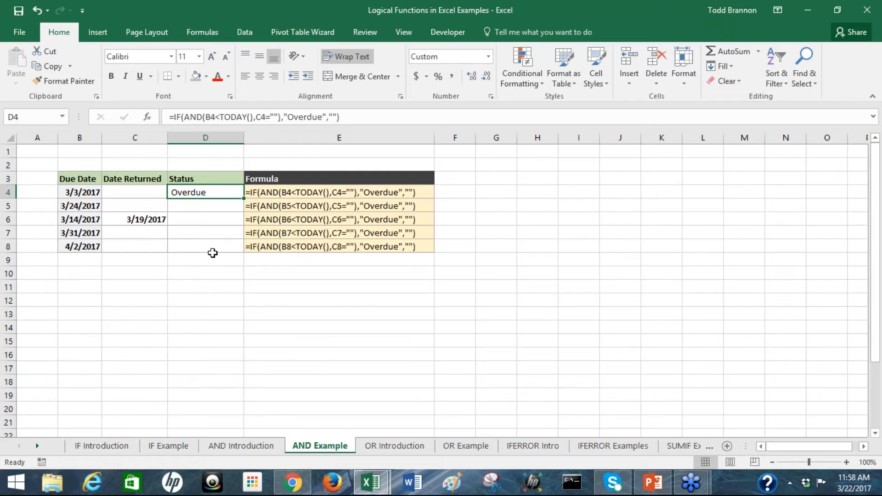
left_click(221, 117)
left_click(270, 118)
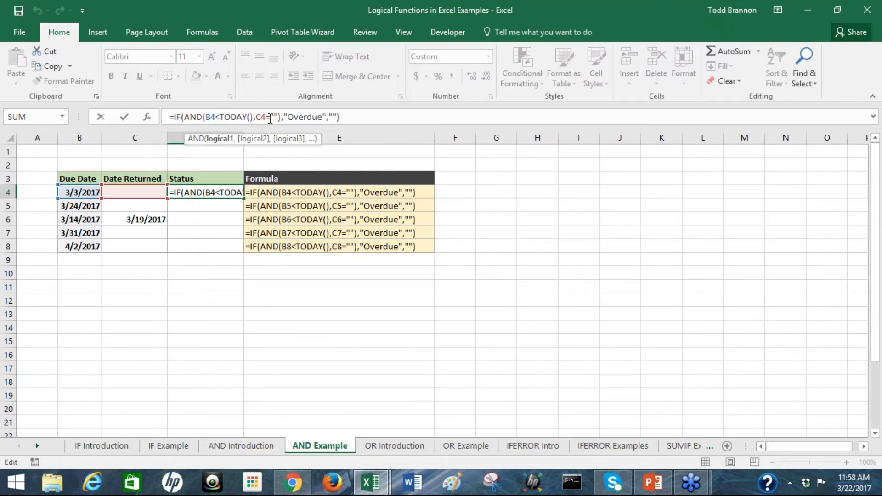
left_click(375, 448)
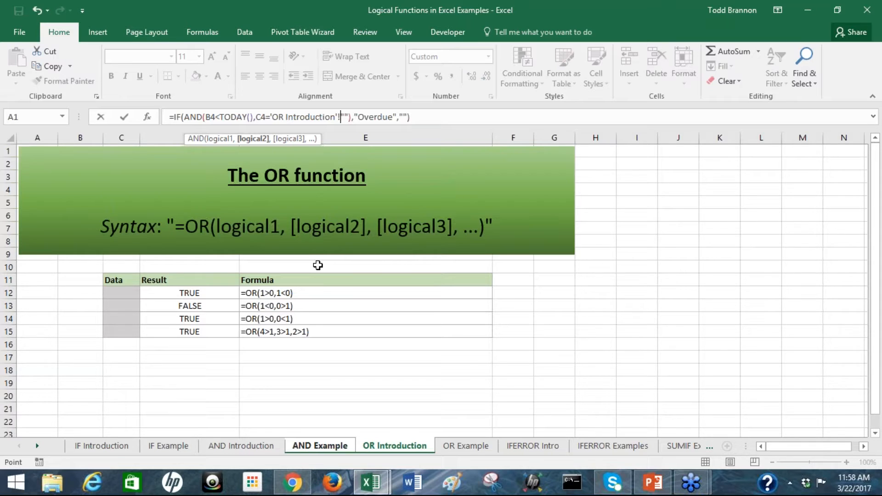
left_click(276, 294)
key("Escape")
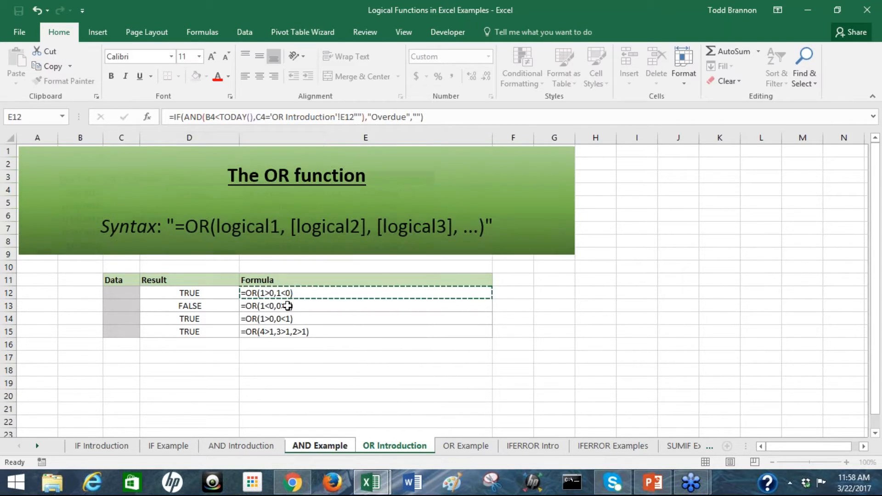
Open the OR Introduction sheet and examine the formula and result of the first OR example in row 12
left_click(368, 451)
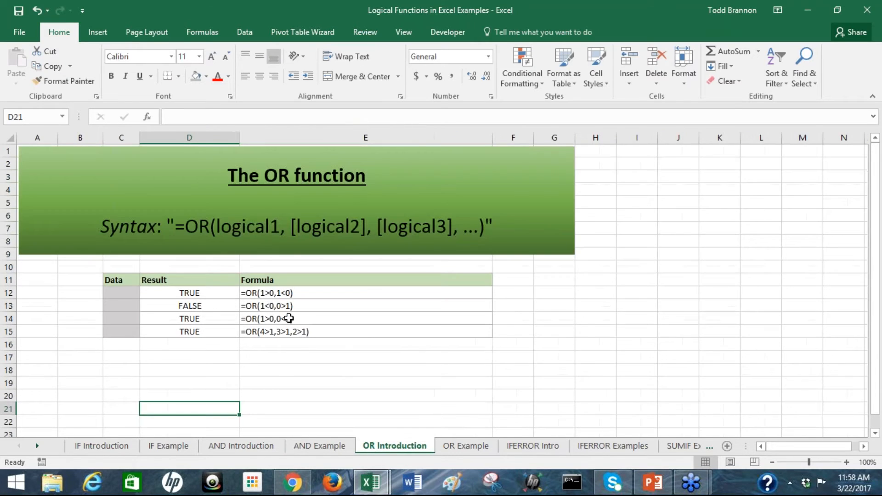
left_click(265, 299)
left_click(272, 291)
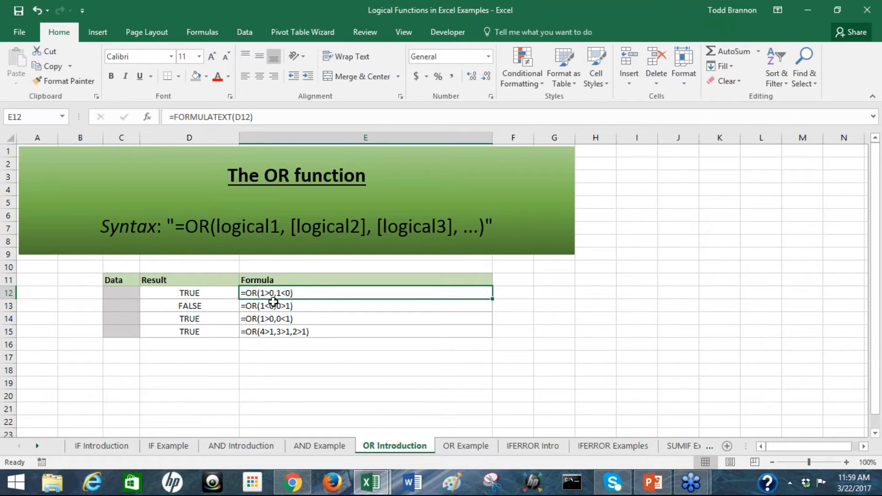
left_click(209, 290)
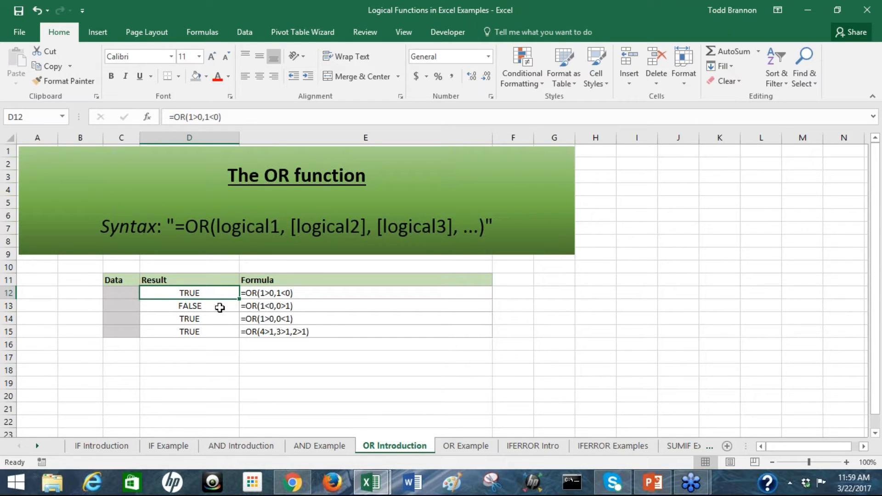
Compare the OR formulas with their results in rows 13 to 15
left_click(219, 308)
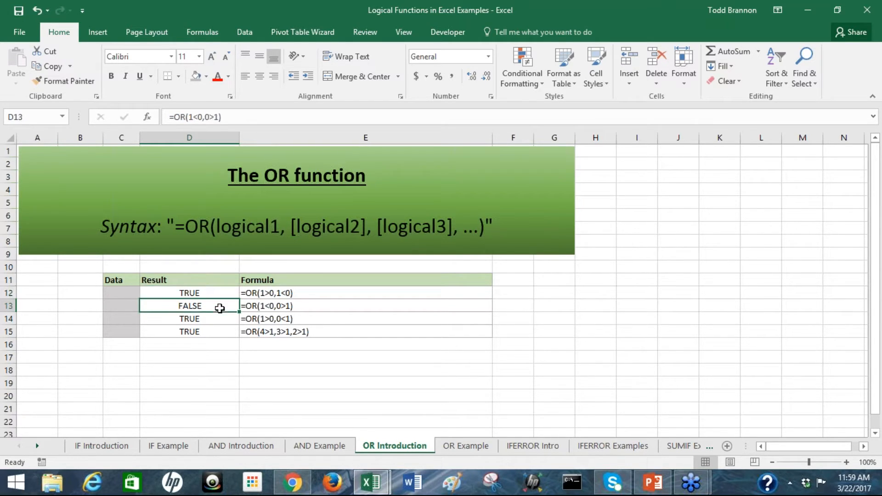
left_click(281, 306)
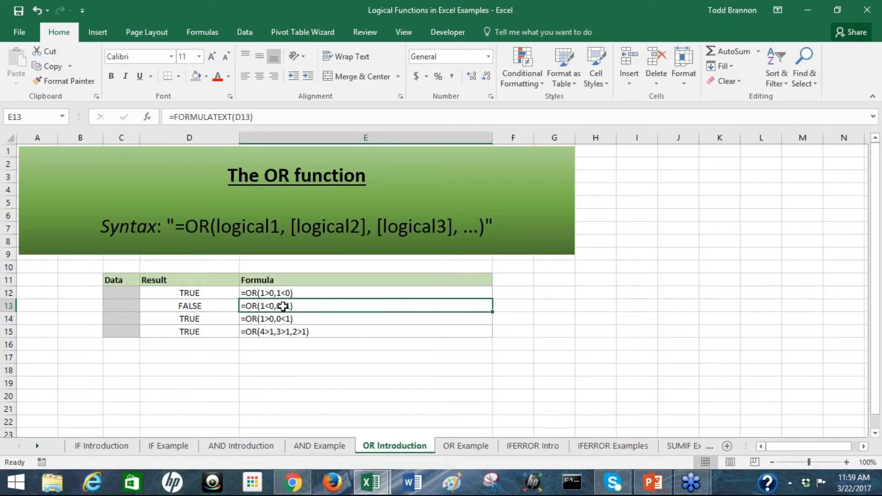
left_click(218, 309)
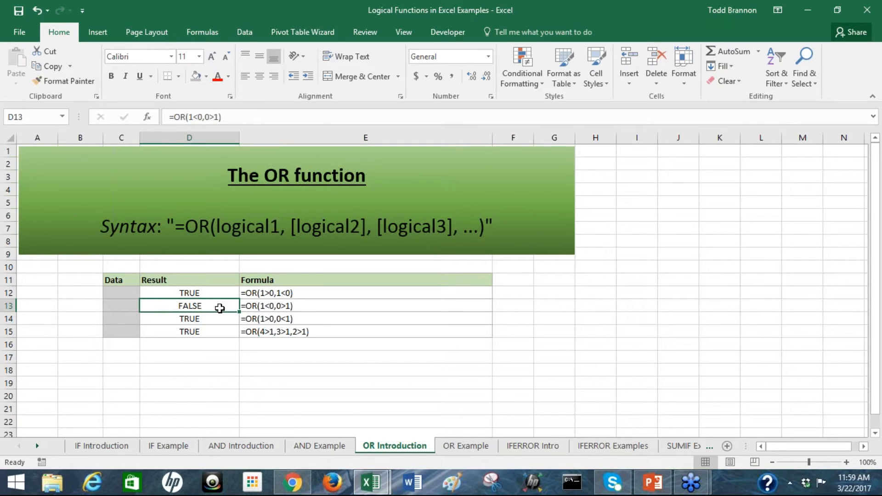
left_click(261, 323)
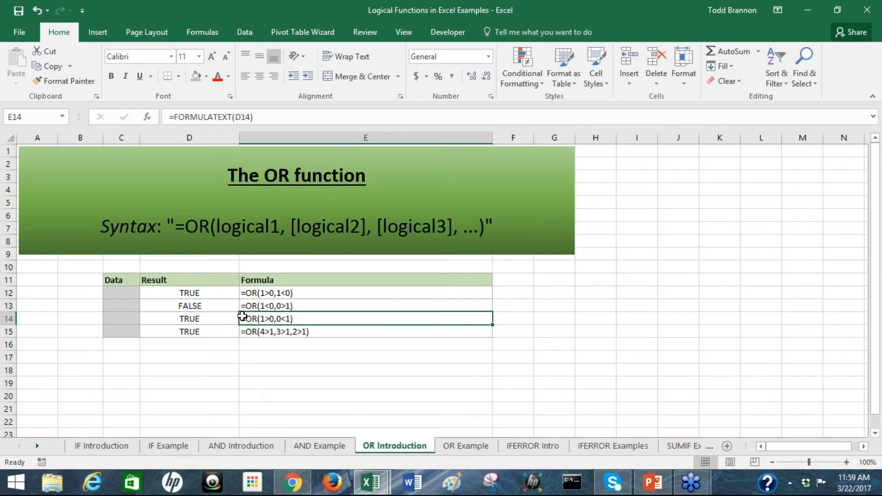
left_click(210, 319)
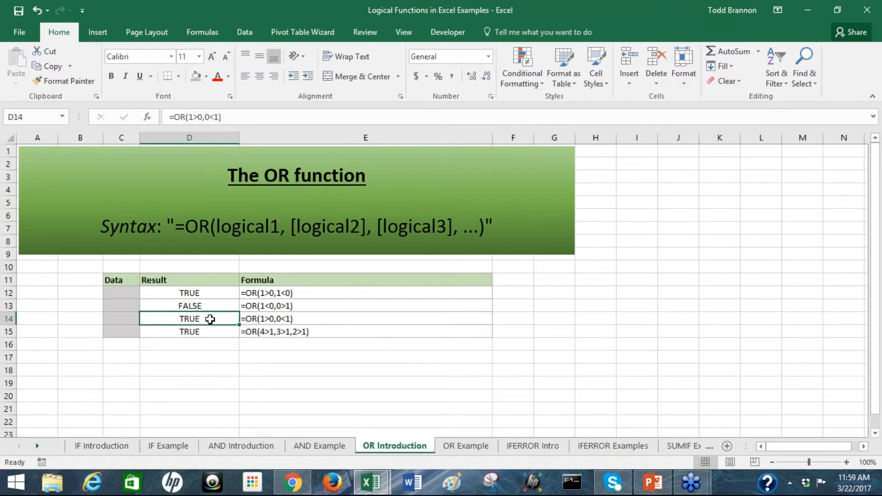
left_click(277, 334)
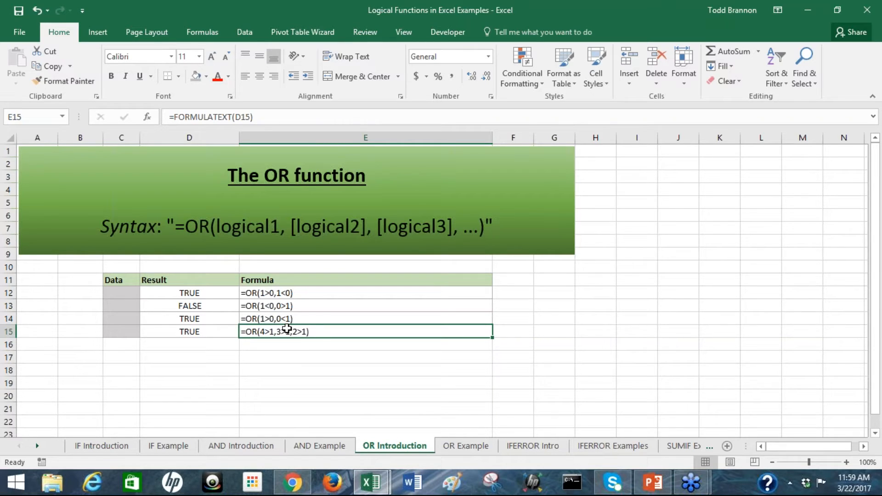
Open the OR Example sheet and start the status formula in D4 with =IF(B4>TODAY(),
left_click(455, 446)
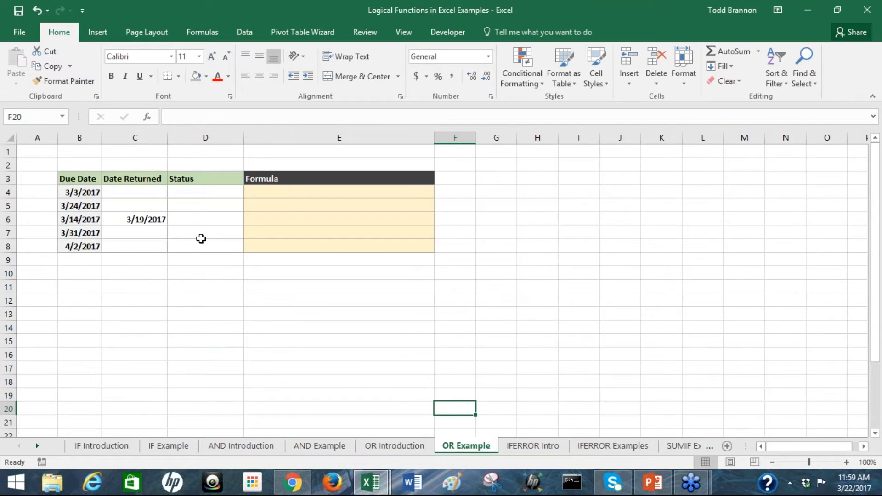
left_click(188, 196)
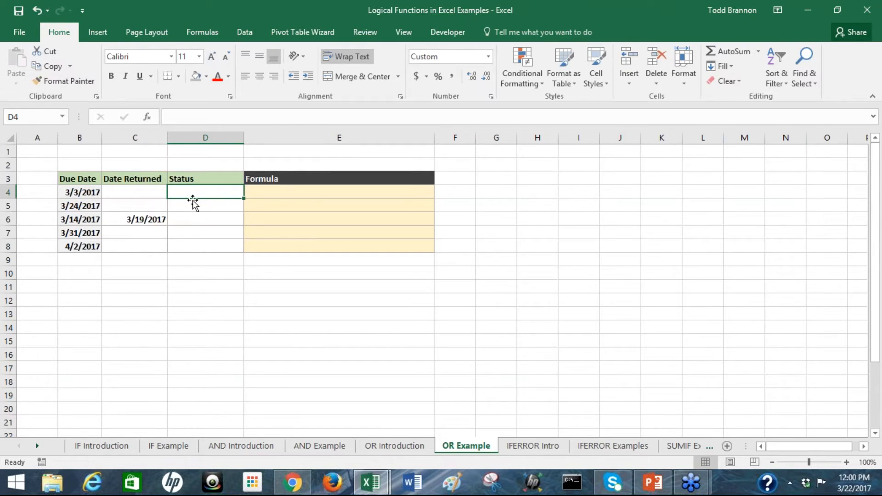
type("=")
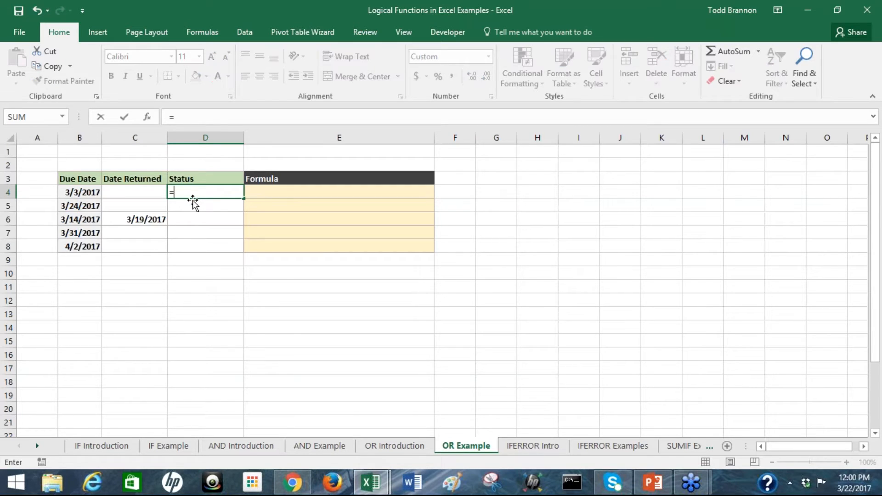
type("if")
key("Tab")
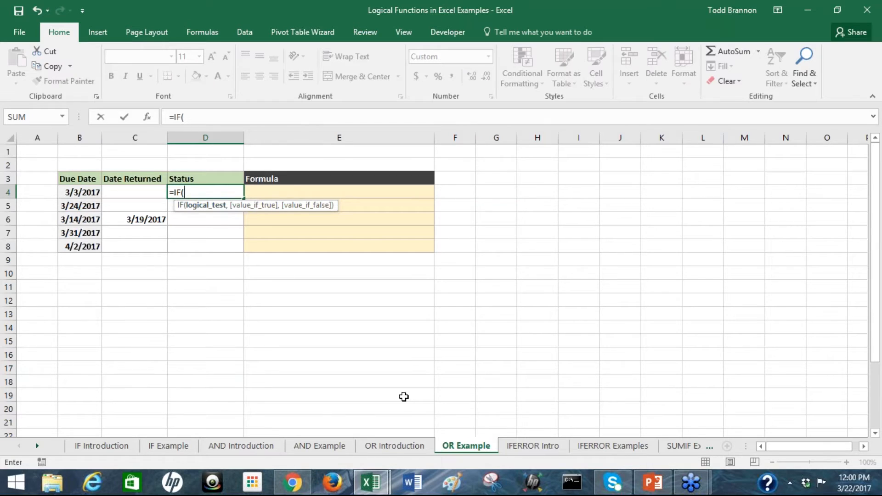
left_click(82, 193)
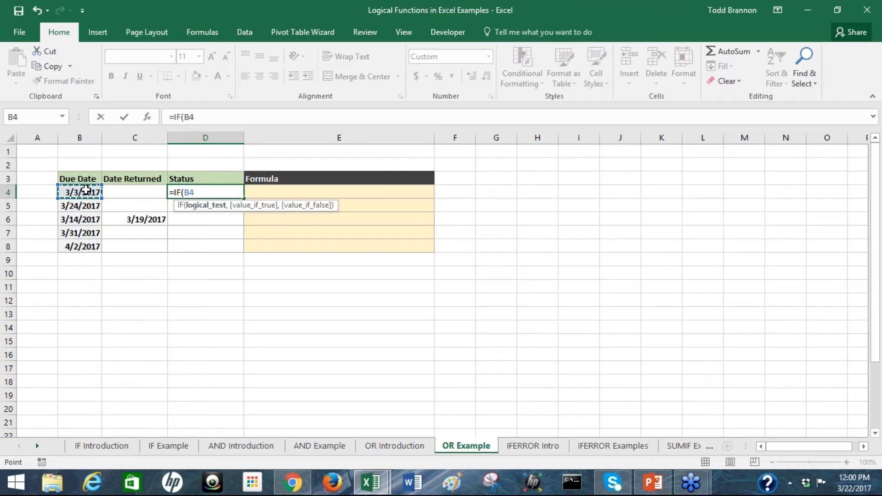
type(">TODS")
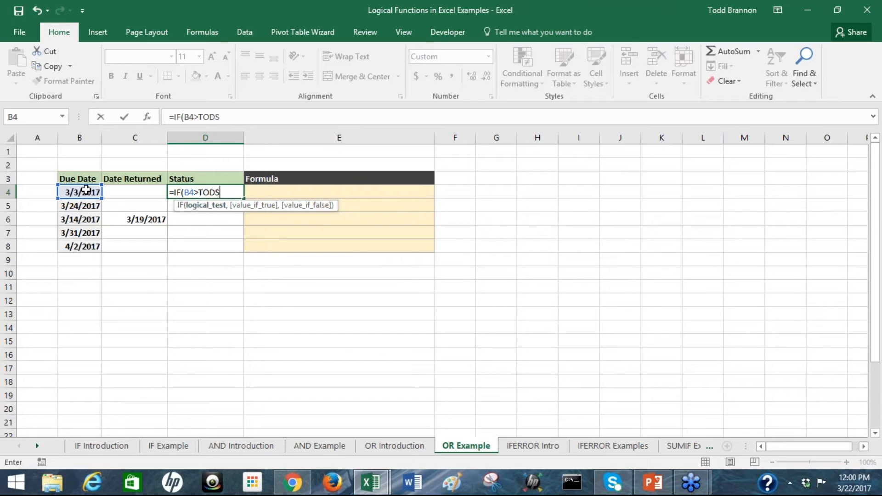
key("BackSpace")
type("AY(),")
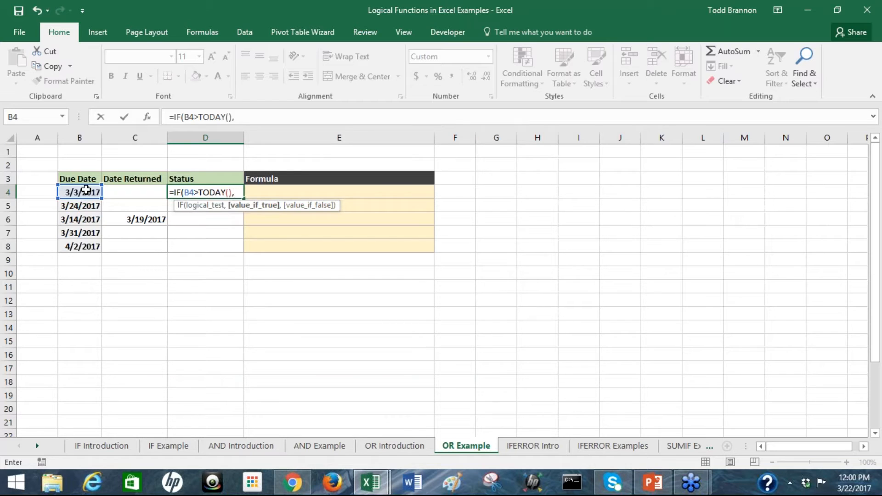
Add the second condition C4<>"" to the D4 formula and close the logical test
left_click(116, 192)
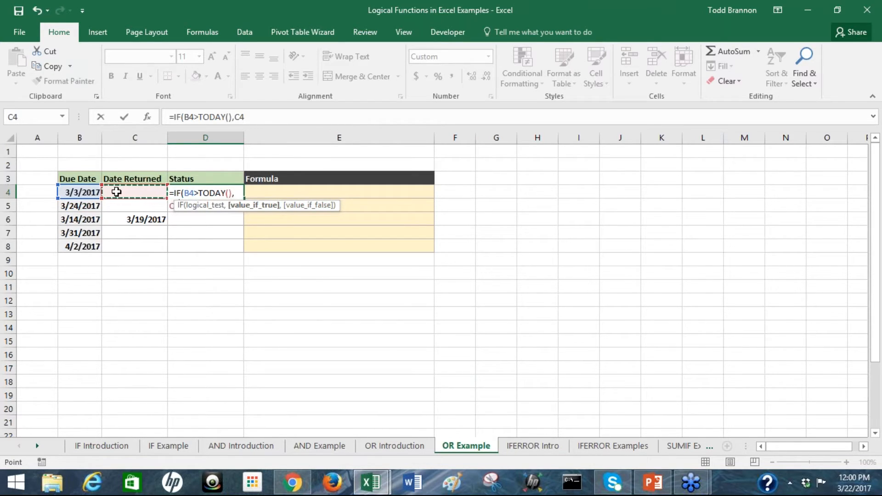
type("<>")
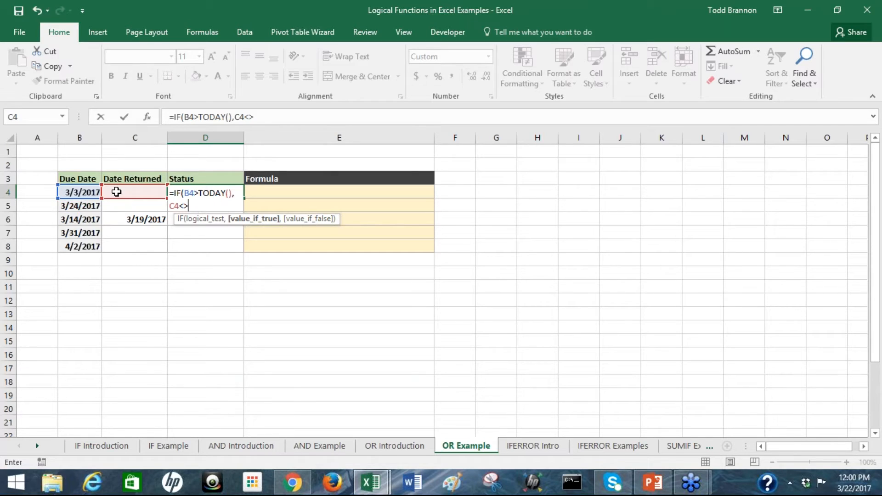
type("\"\"),")
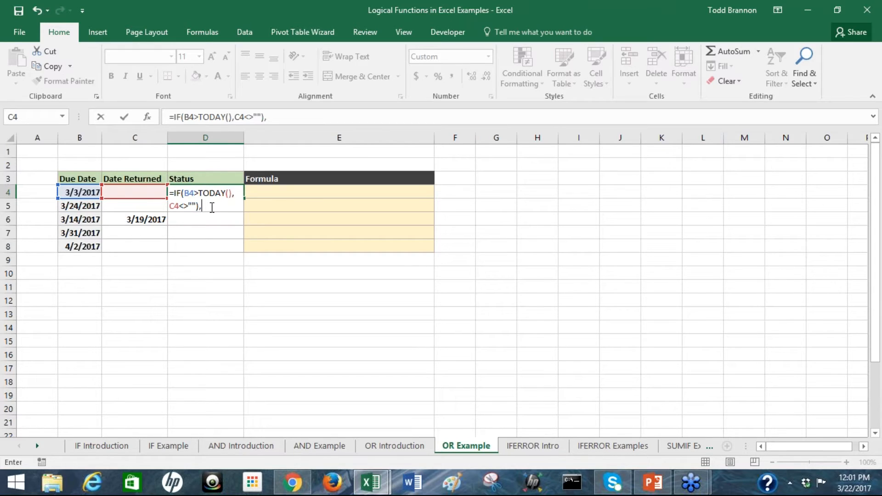
Finish the D4 formula with "" as the true value and "Overdue" as the false value, and try to enter it
type("\"\",\"1Overdue")
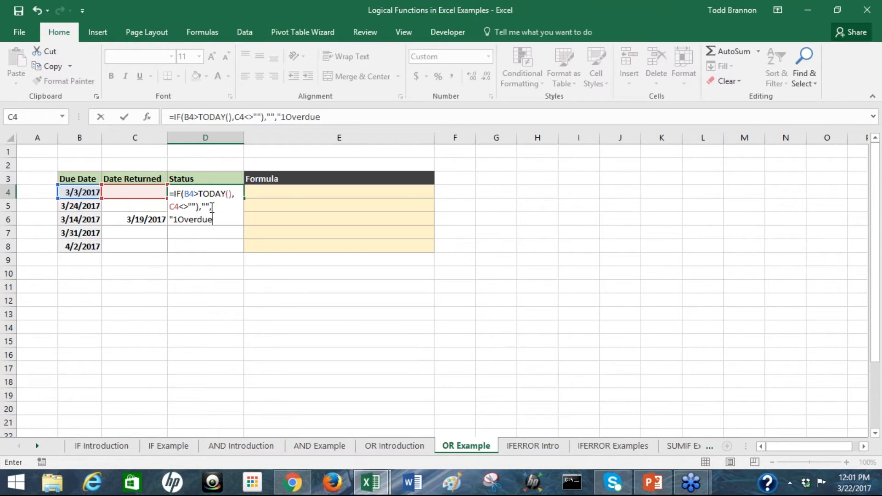
key("BackSpace")
key("BackSpace")
key("BackSpace")
key("BackSpace")
key("BackSpace")
key("BackSpace")
type("Overdue\")")
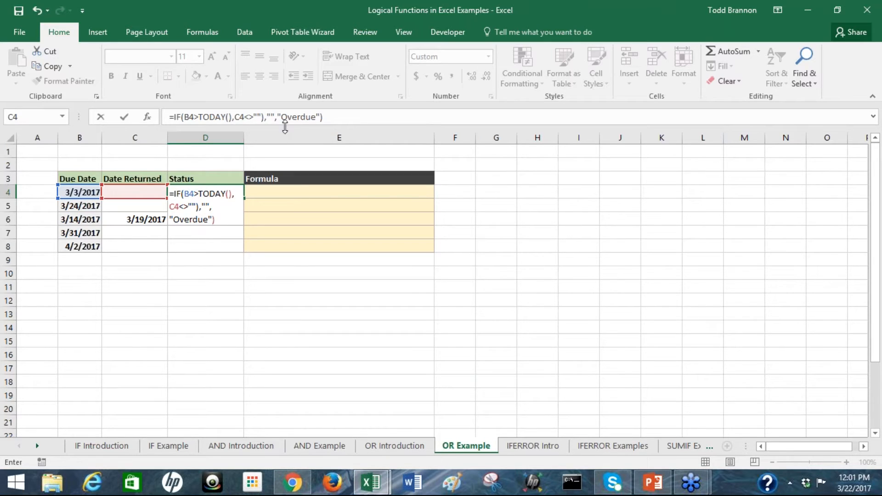
left_click(325, 117)
key("Return")
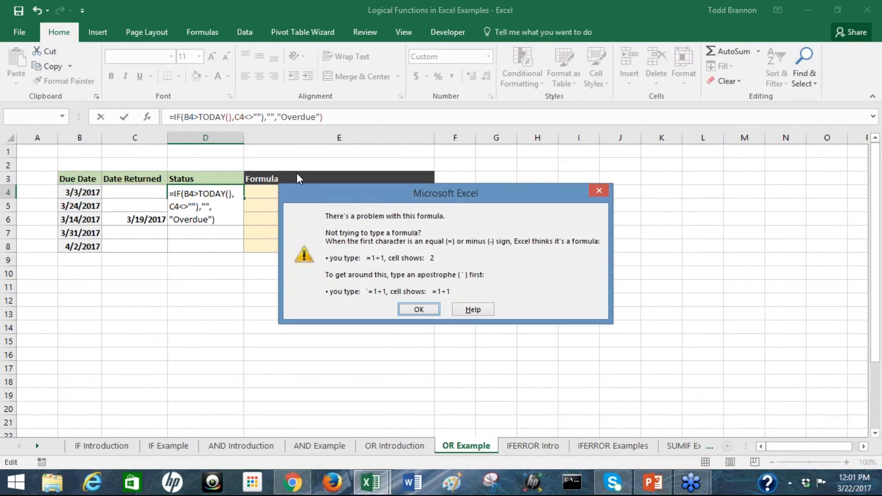
left_click(419, 309)
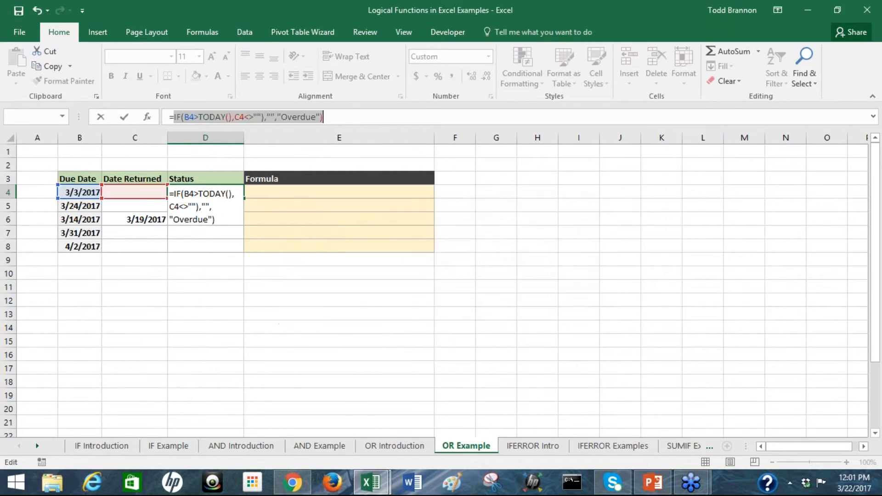
Insert OR( before B4>TODAY() in the D4 formula so both conditions form one logical test
left_click(226, 200)
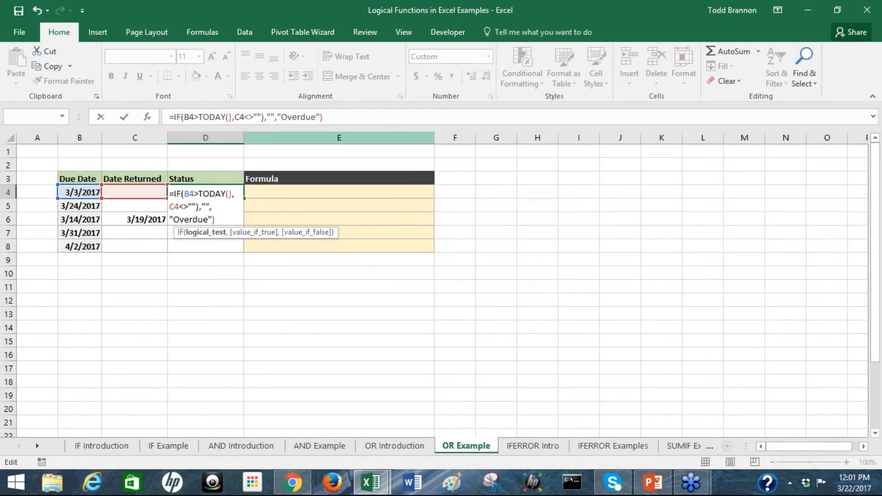
left_click_drag(324, 117, 235, 119)
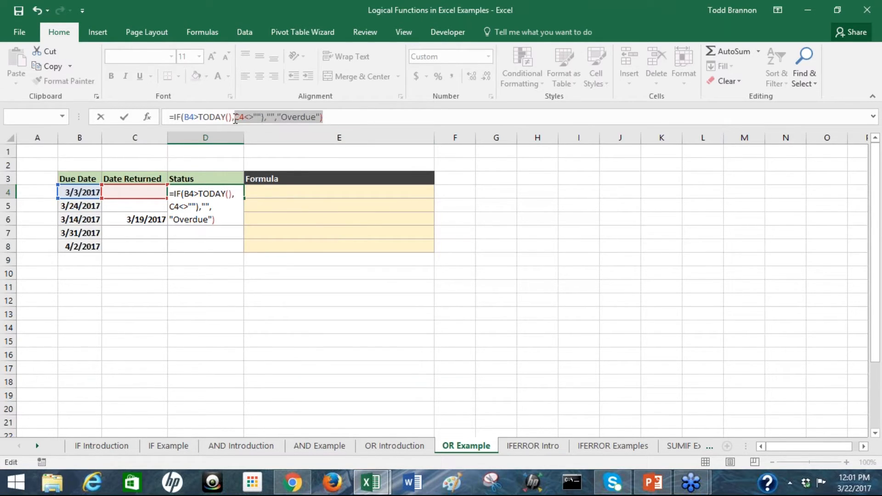
left_click(183, 118)
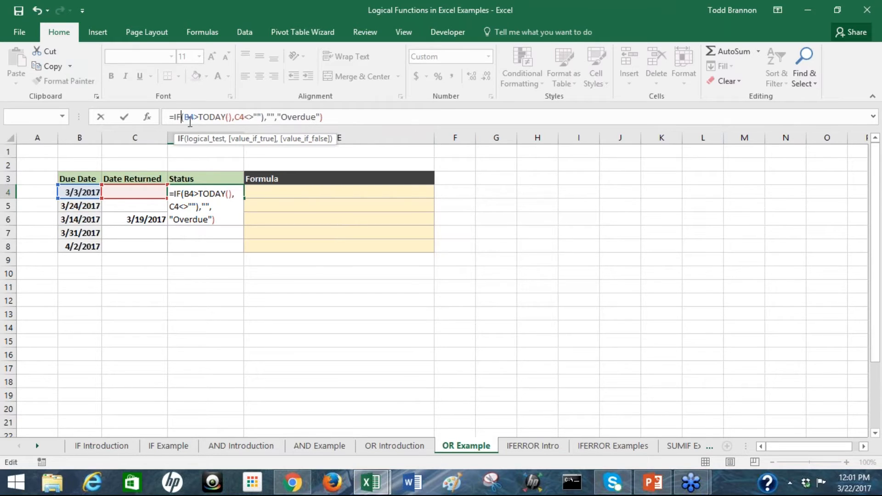
left_click(184, 117)
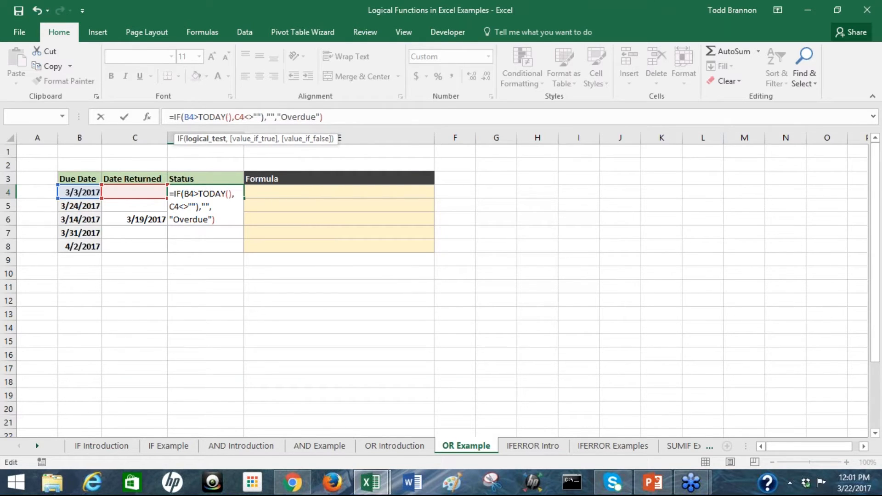
type("OR")
key("BackSpace")
type("R(")
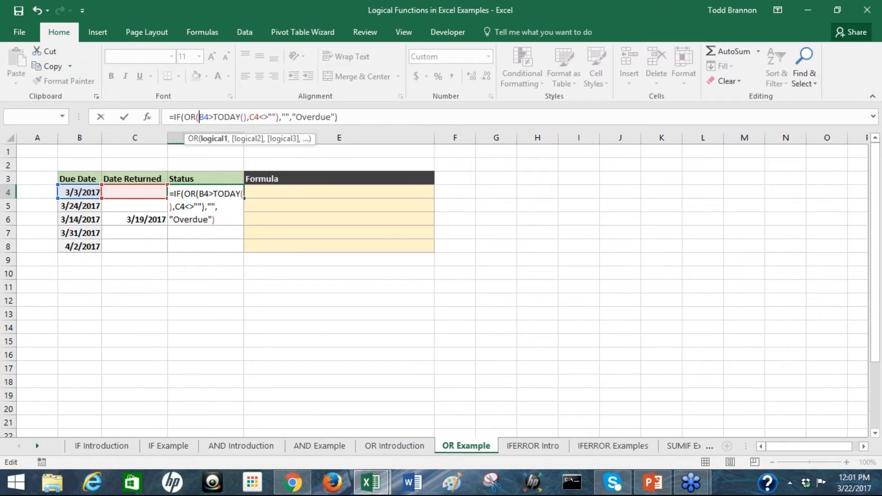
Check the OR conditions and the true and false values in the D4 formula, and enter it
left_click(192, 118)
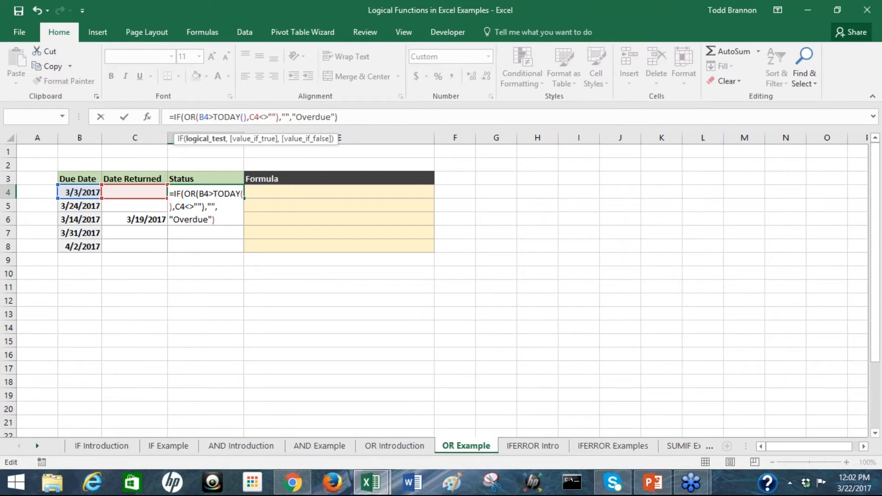
left_click(251, 118)
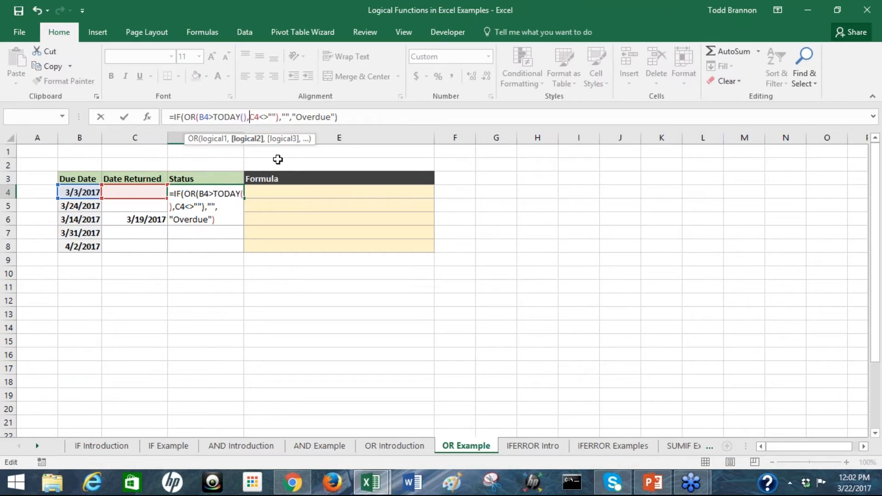
left_click(281, 120)
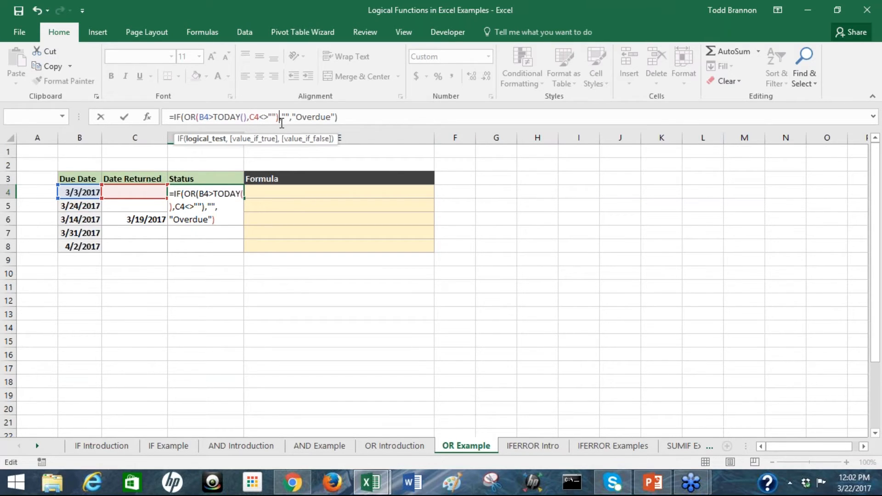
left_click(286, 118)
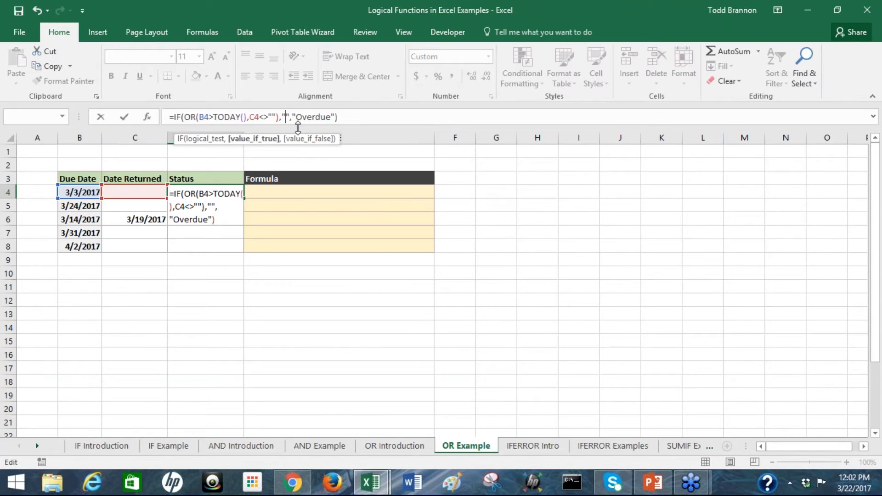
left_click(302, 118)
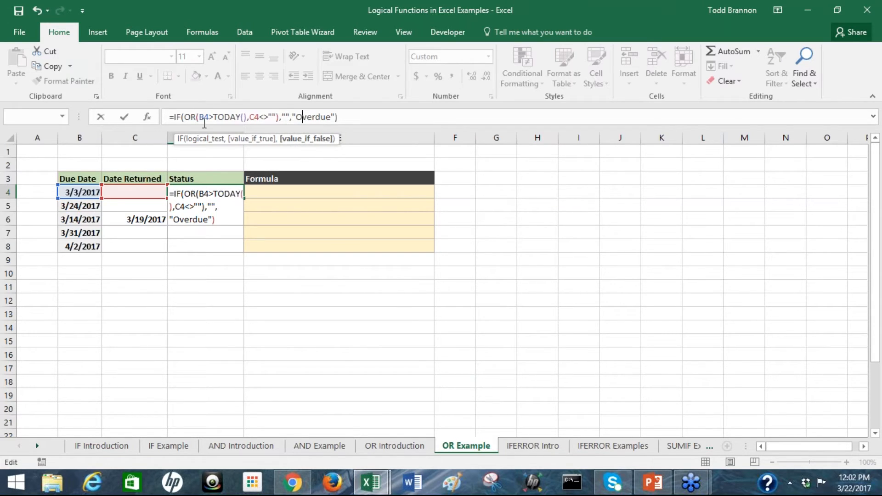
left_click(346, 119)
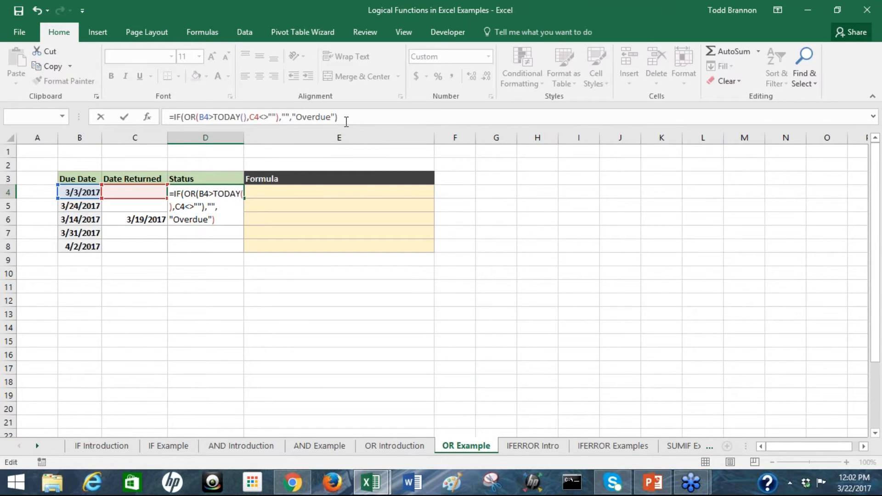
key("Return")
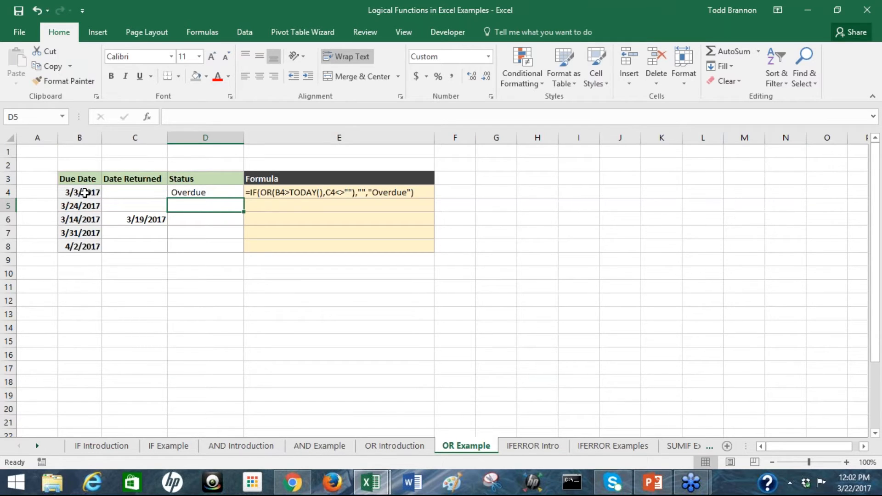
Fill the D4 status formula down through D8
left_click(181, 194)
left_click_drag(243, 198, 239, 249)
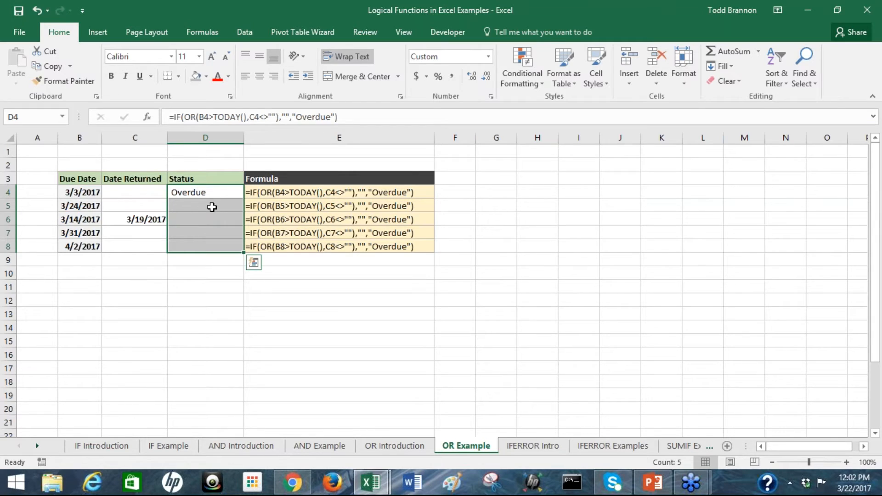
left_click(261, 195)
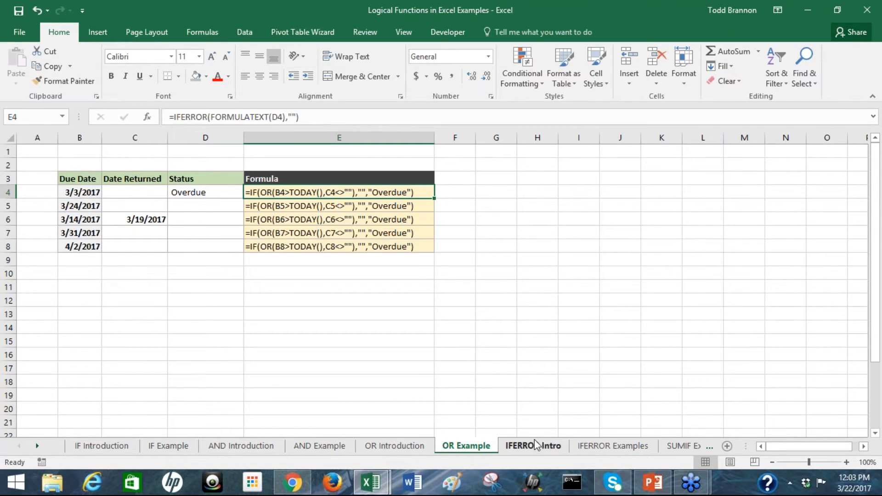
Open the IFERROR Intro sheet and examine the division formula in C12 and its source cell B12
left_click(538, 452)
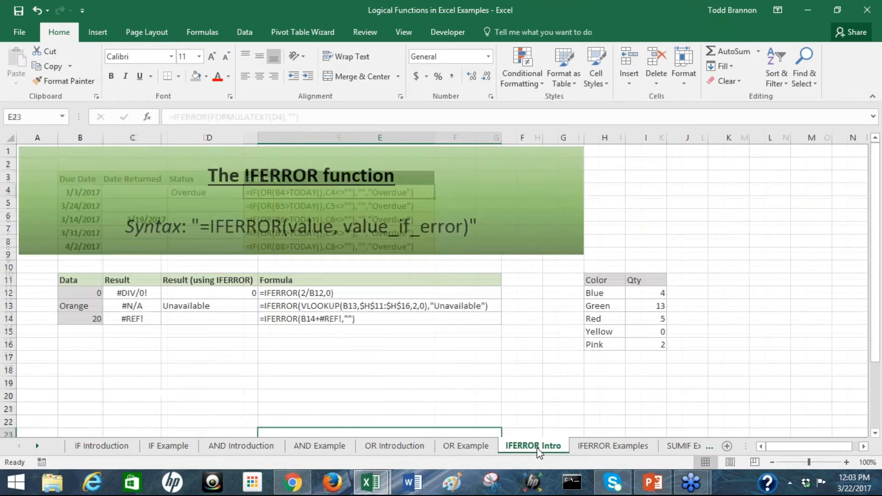
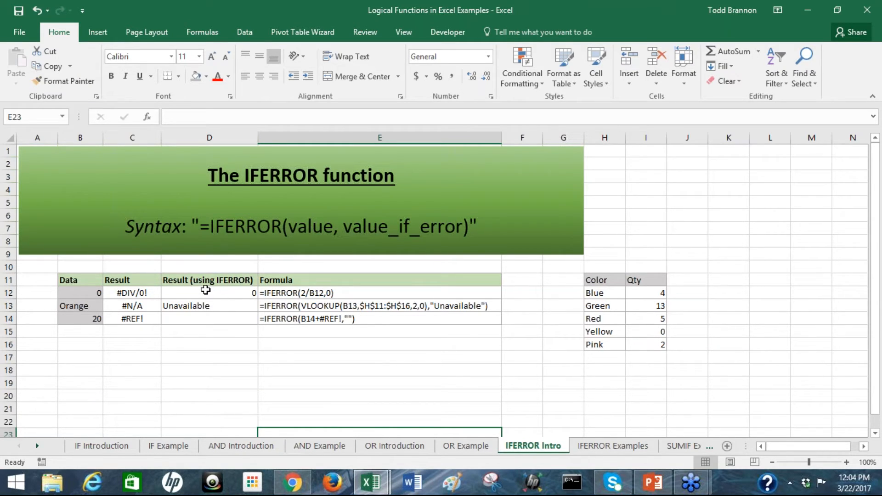
left_click(142, 292)
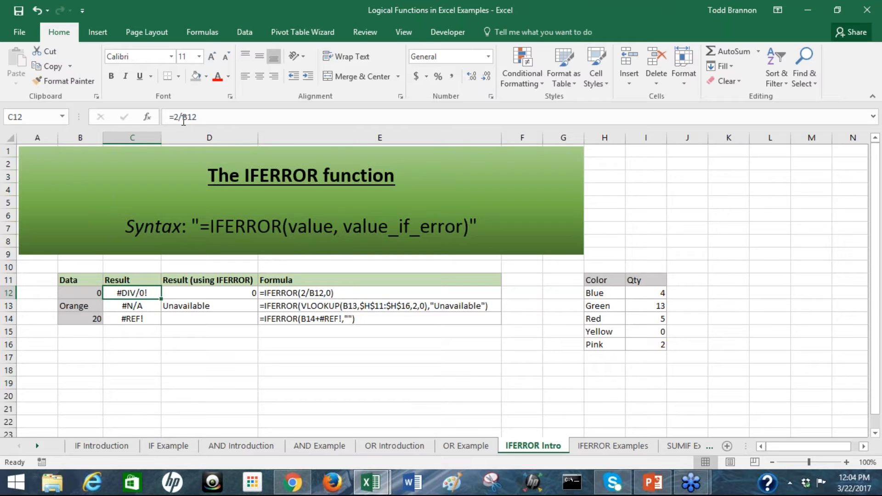
left_click(82, 292)
left_click(117, 298)
Set B12 to 1 to test the division formulas, and restore it to 0
left_click(94, 290)
type("1")
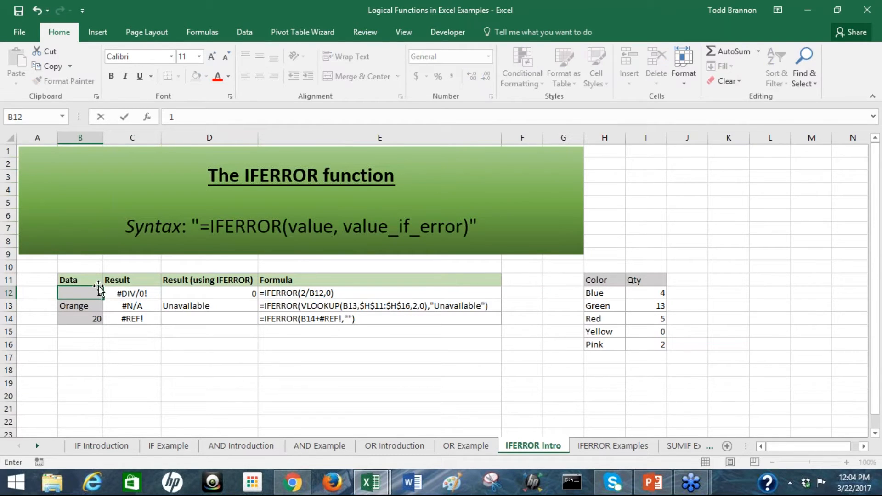
key("Return")
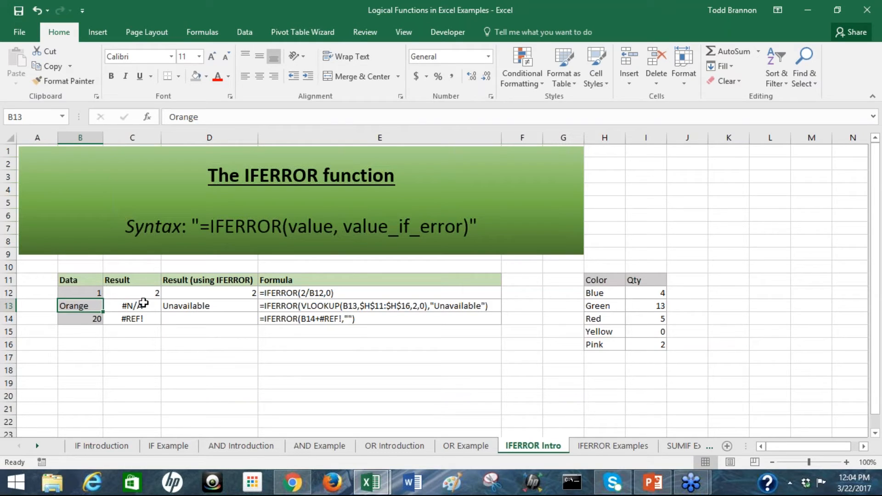
left_click(90, 293)
type("0")
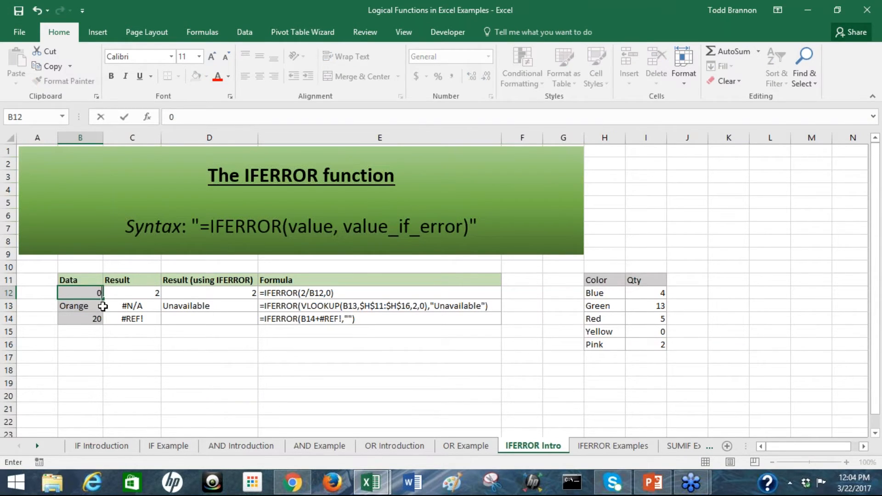
key("Return")
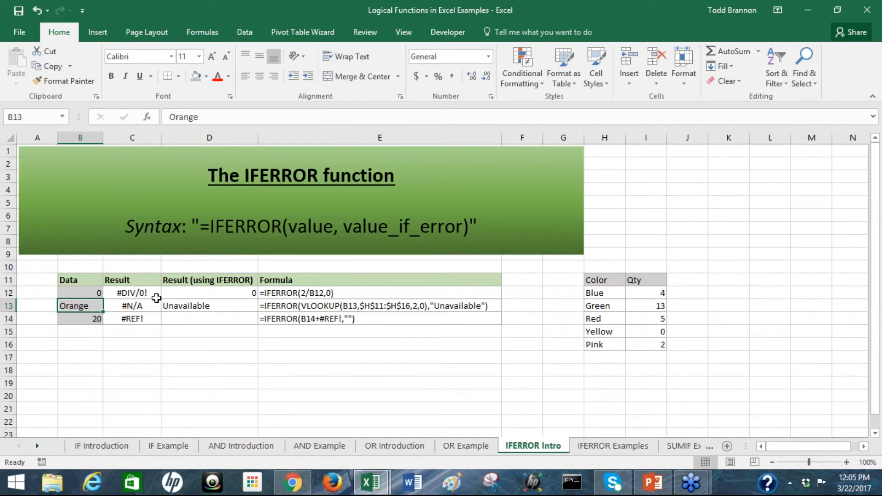
Examine the value_if_error argument of the IFERROR formula in D12 and compare it with the plain division in C12
left_click(184, 293)
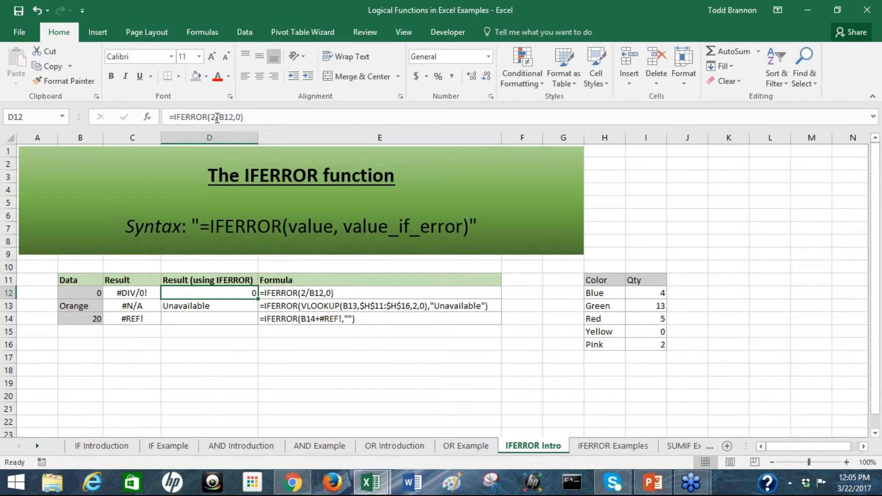
key("F2")
left_click(236, 117)
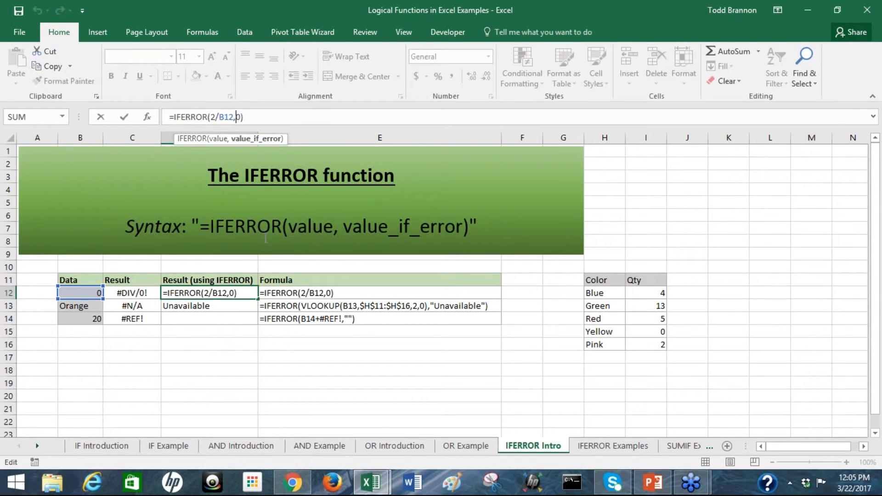
left_click(238, 305)
key("Escape")
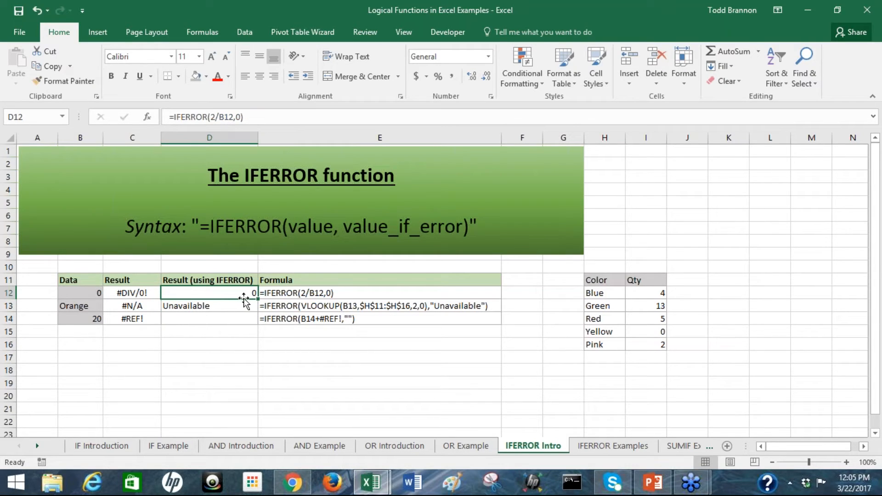
left_click(247, 306)
left_click(222, 281)
left_click(133, 291)
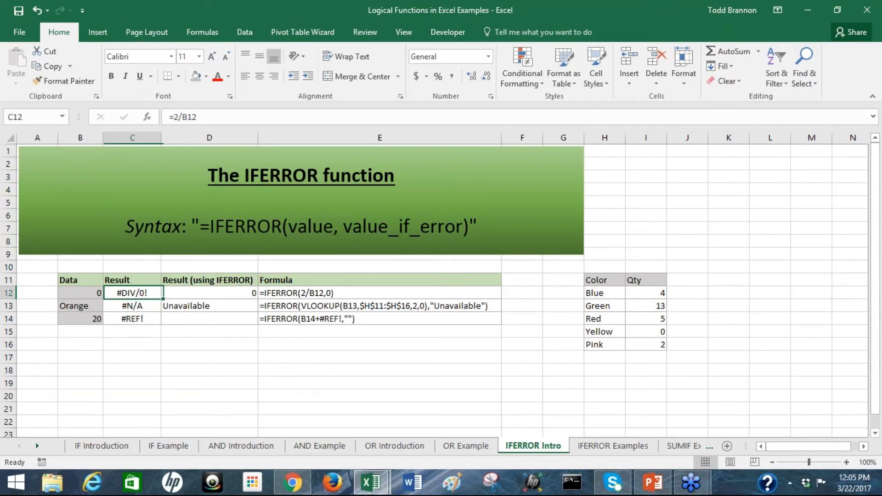
left_click(190, 293)
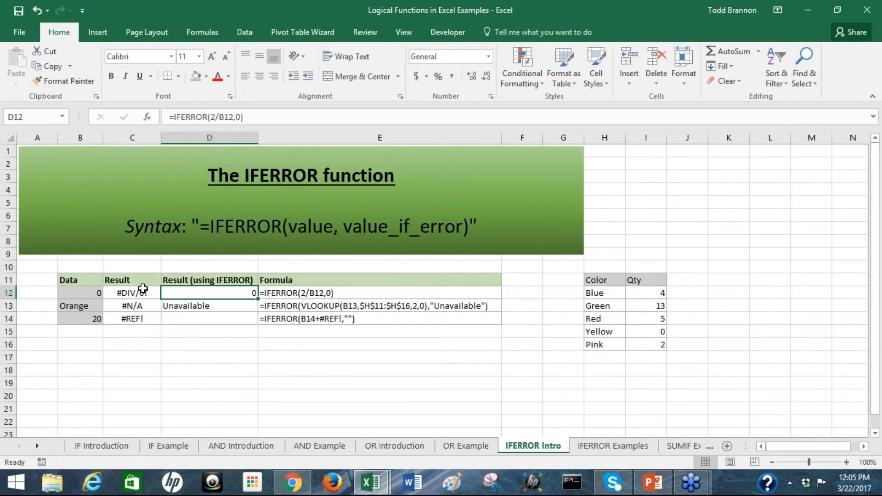
left_click(142, 292)
Examine the VLOOKUP formula in C13 and check its lookup value in B13 against the Color and Qty table
left_click(150, 307)
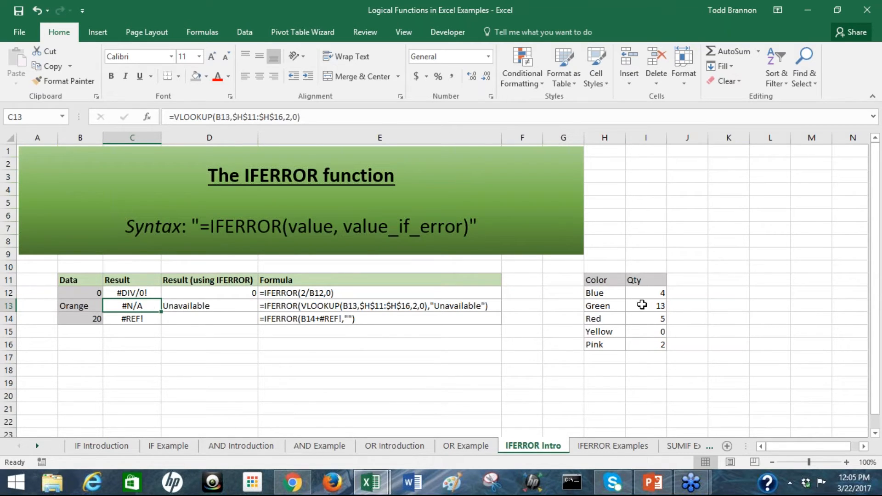
left_click_drag(617, 278, 661, 350)
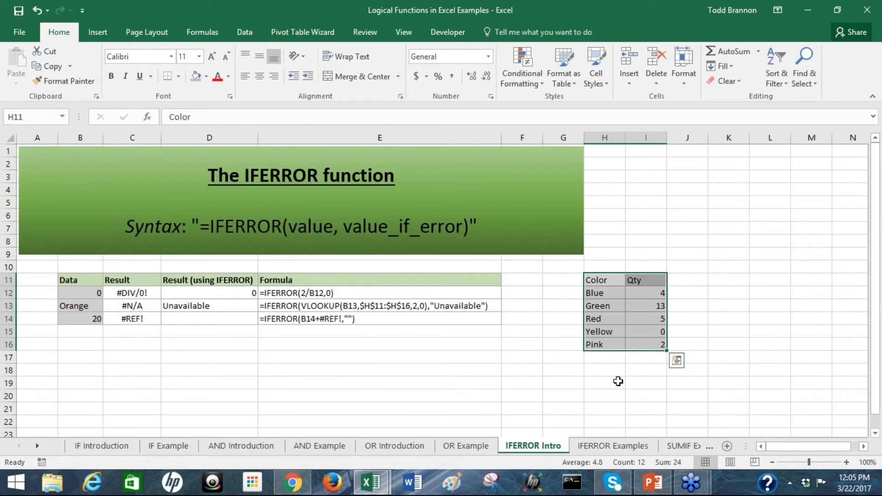
left_click(593, 390)
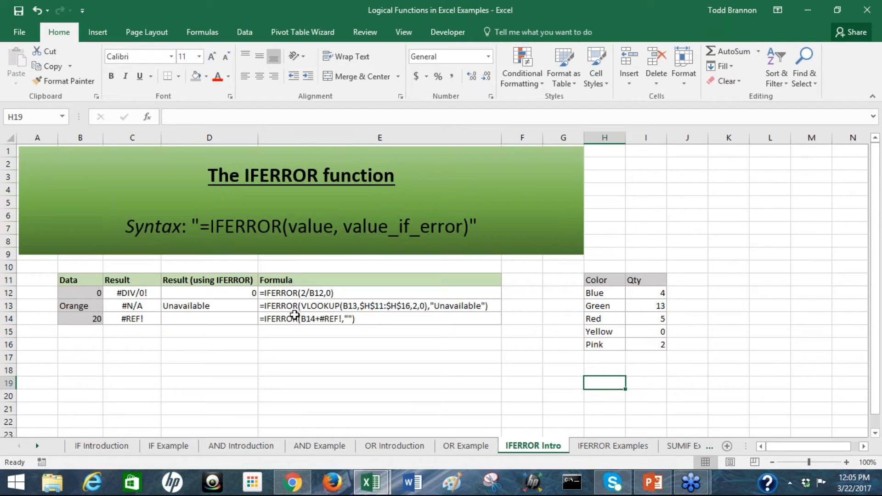
left_click(141, 303)
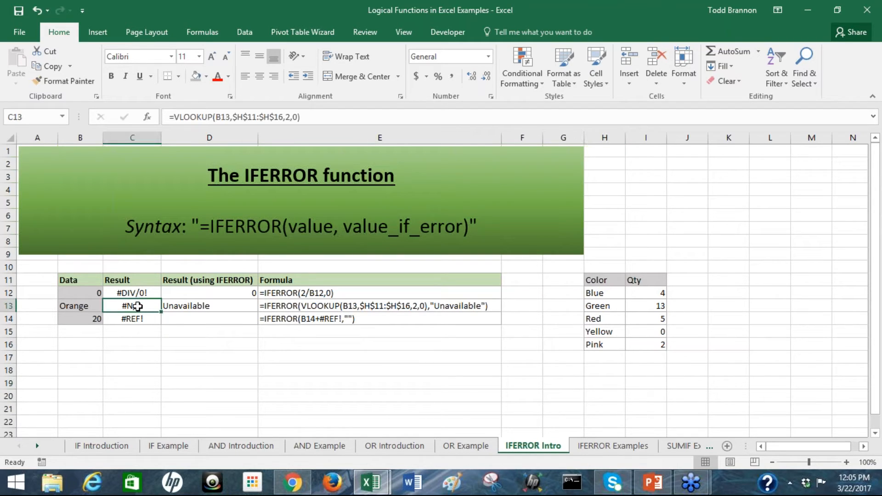
left_click(86, 304)
left_click_drag(607, 294, 648, 353)
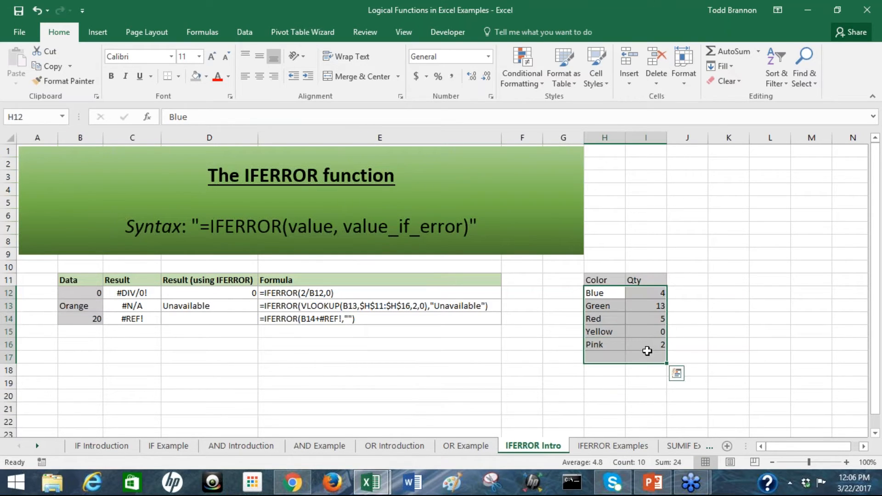
left_click(83, 302)
left_click_drag(602, 293, 647, 345)
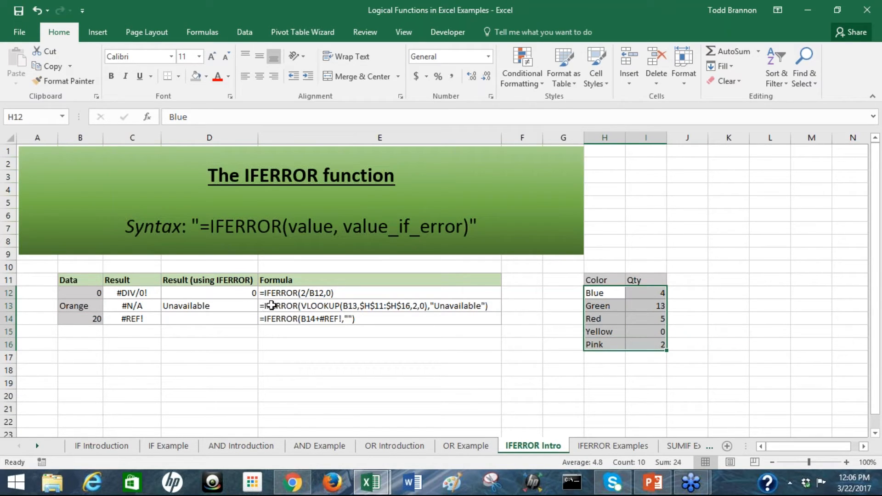
Compare the plain VLOOKUP formula in C13 with the IFERROR version in D13
left_click(137, 306)
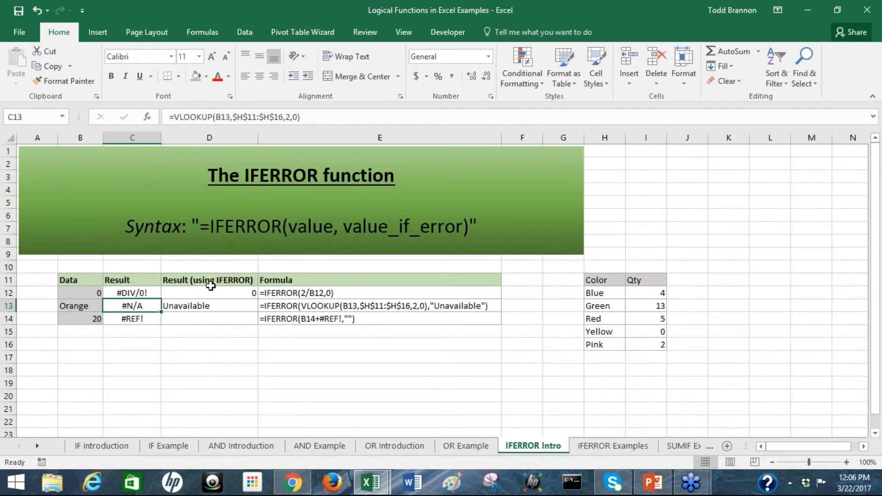
left_click(217, 305)
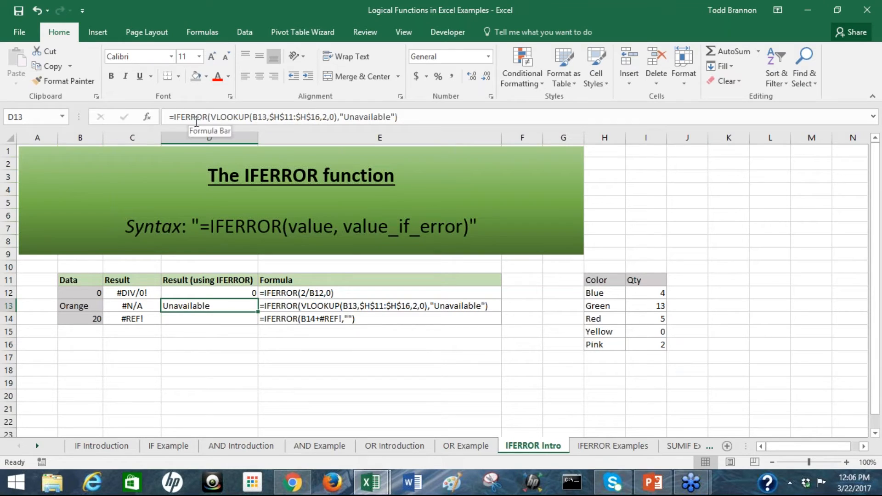
left_click(153, 306)
left_click_drag(307, 117, 169, 117)
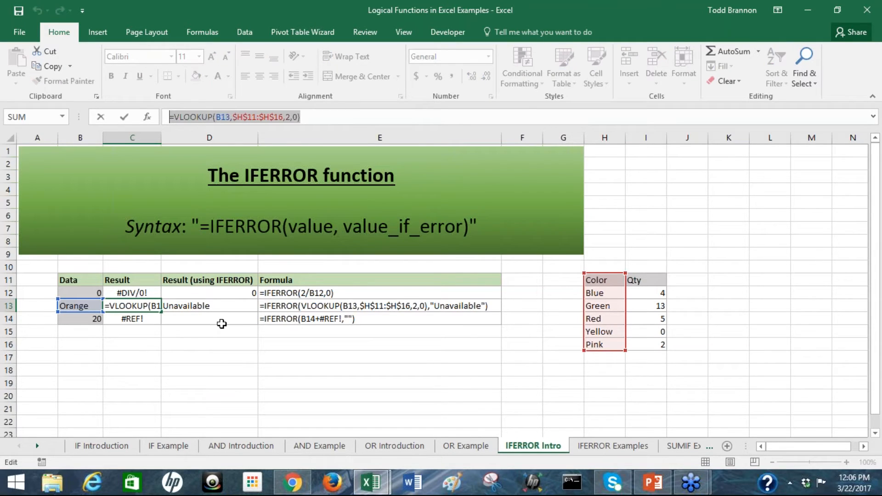
key("Escape")
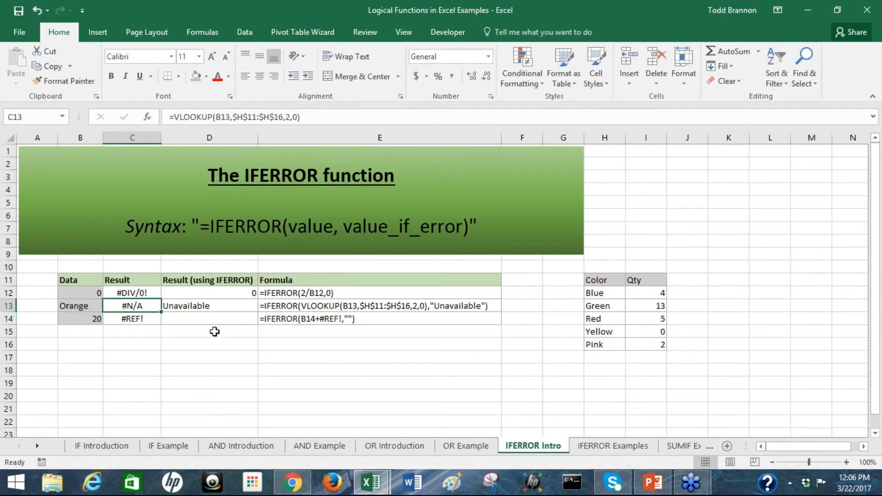
Examine the VLOOKUP used as the value argument of IFERROR in D13 and check the color list in H12:H16
left_click(211, 306)
left_click(214, 118)
left_click_drag(214, 118, 337, 118)
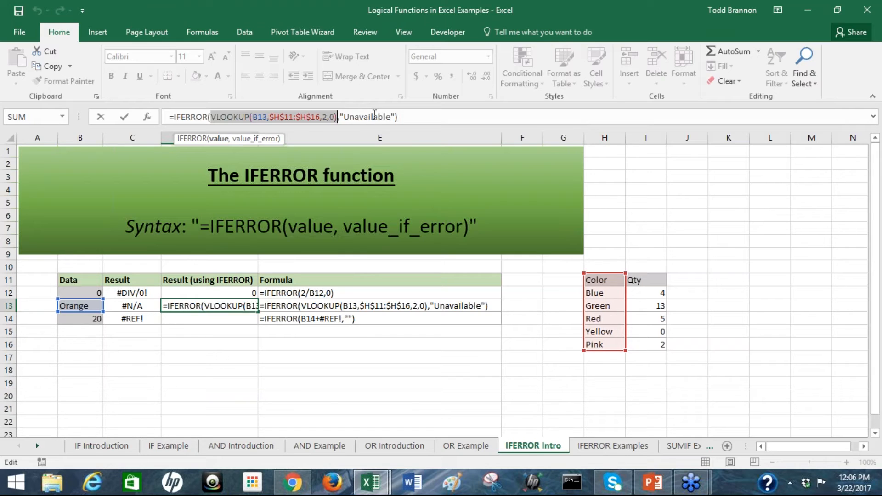
key("ctrl+Return")
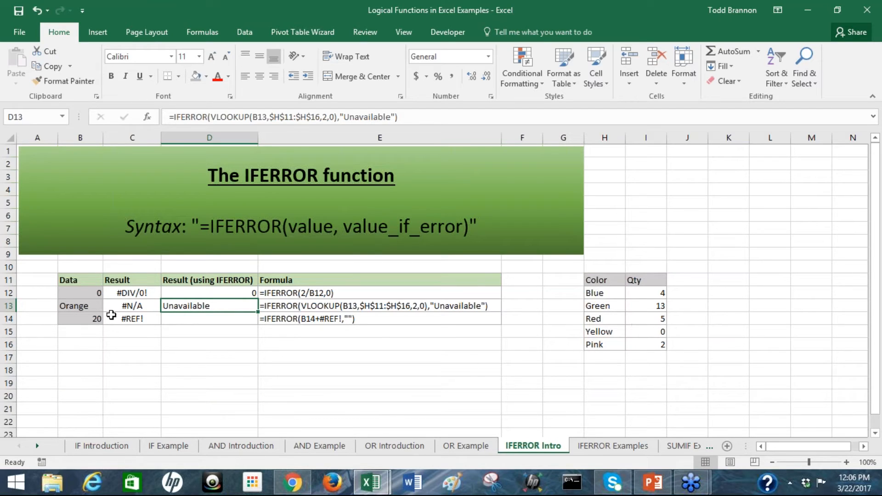
left_click(601, 293)
left_click_drag(601, 293, 611, 343)
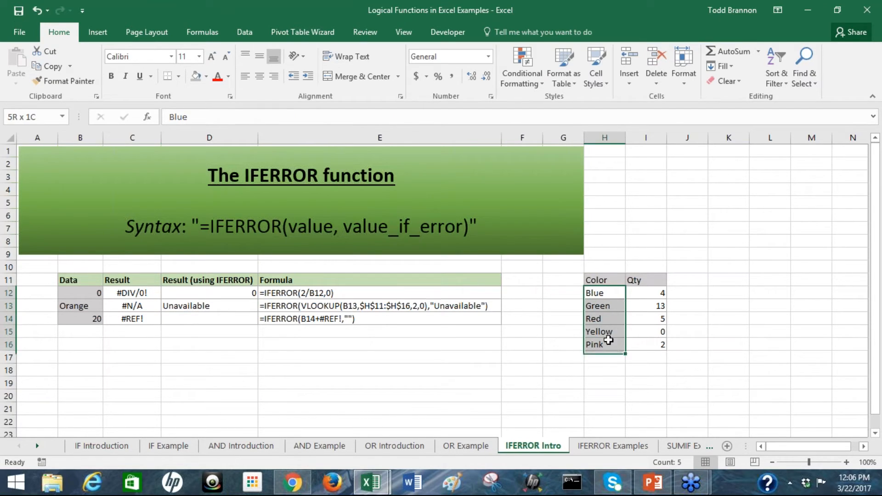
left_click(244, 308)
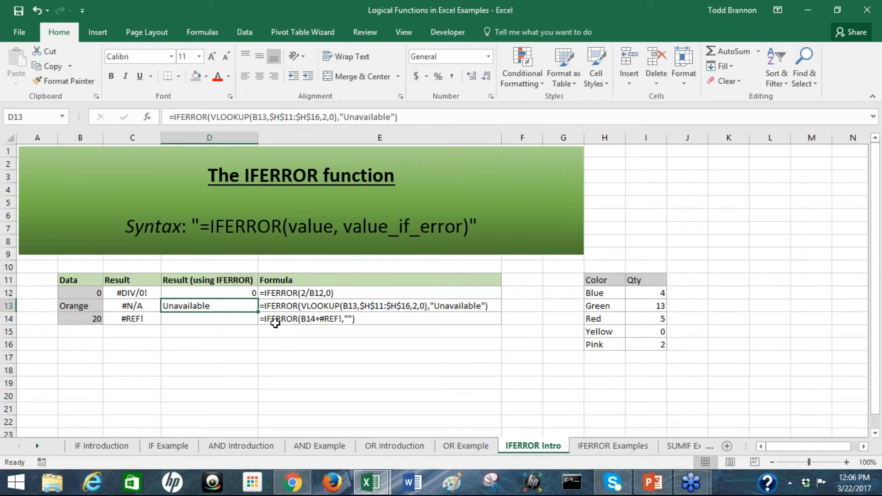
Examine the broken-reference formula in C14, its source cell B14, and the IFERROR version in D14 with its formula text in E14
left_click(241, 317)
left_click(120, 320)
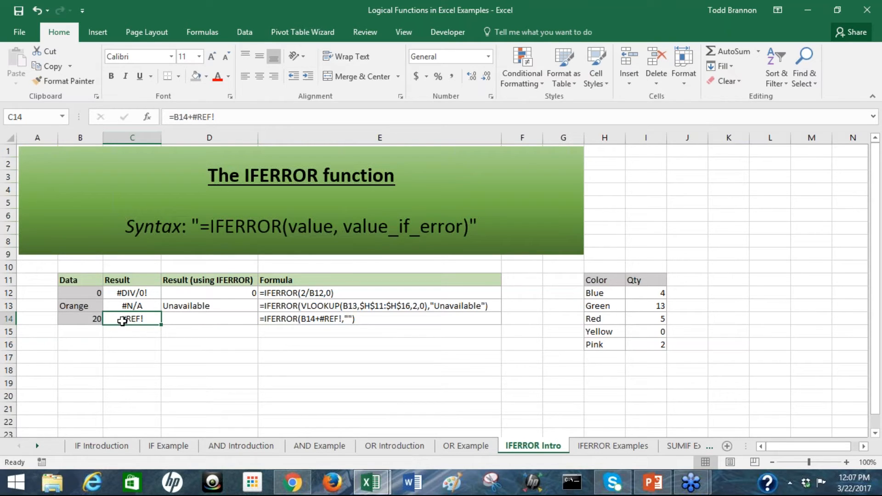
left_click(85, 319)
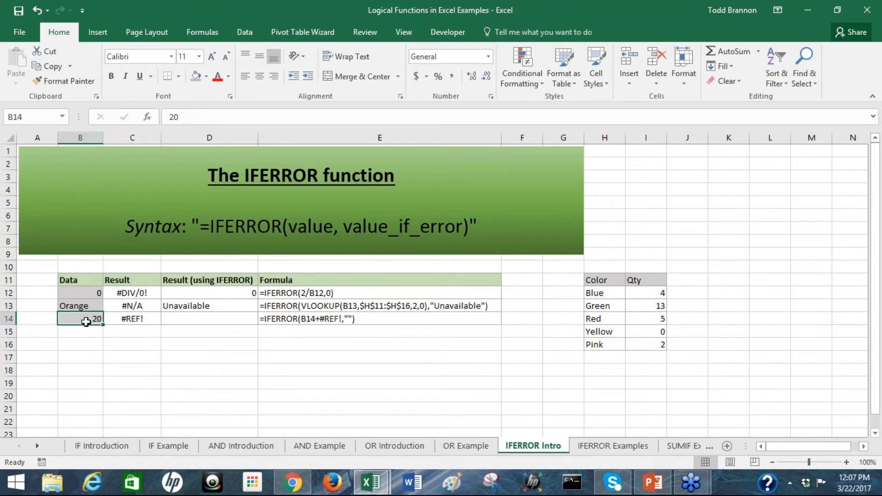
left_click(123, 320)
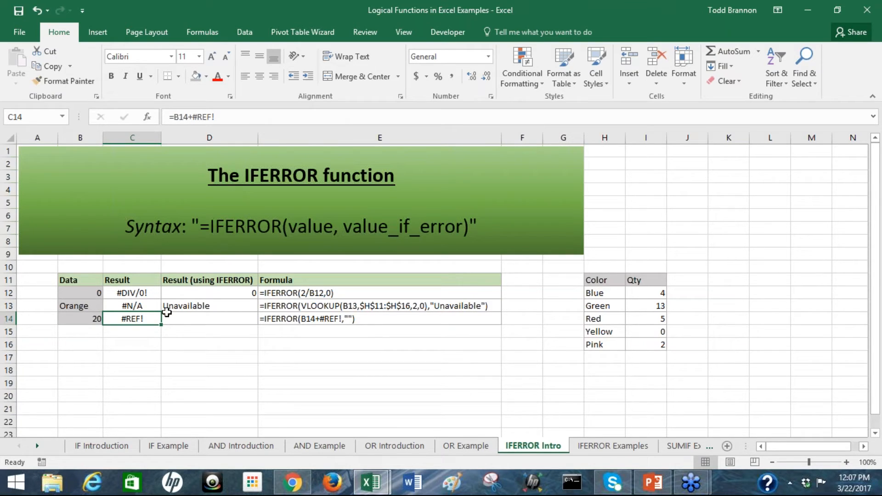
left_click(177, 322)
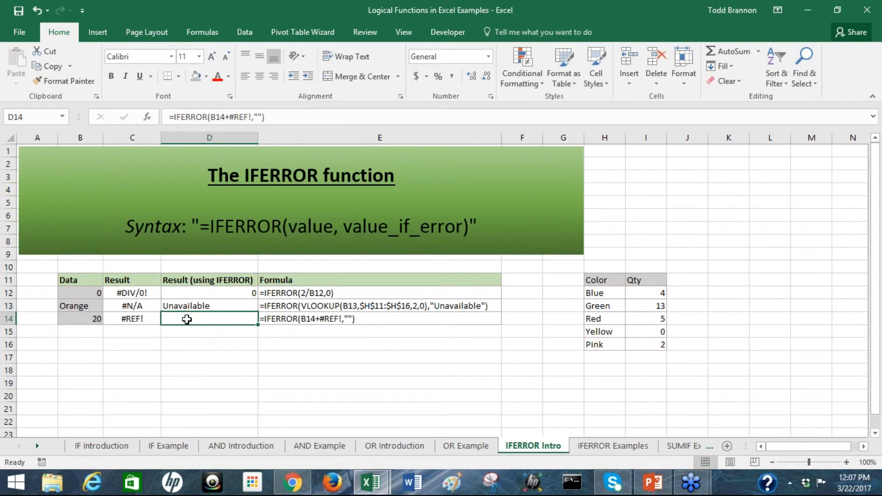
left_click(123, 320)
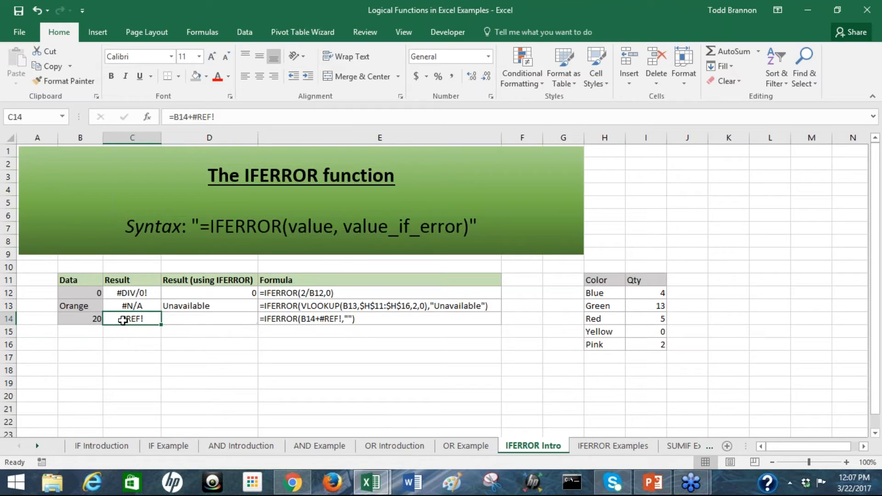
left_click(181, 319)
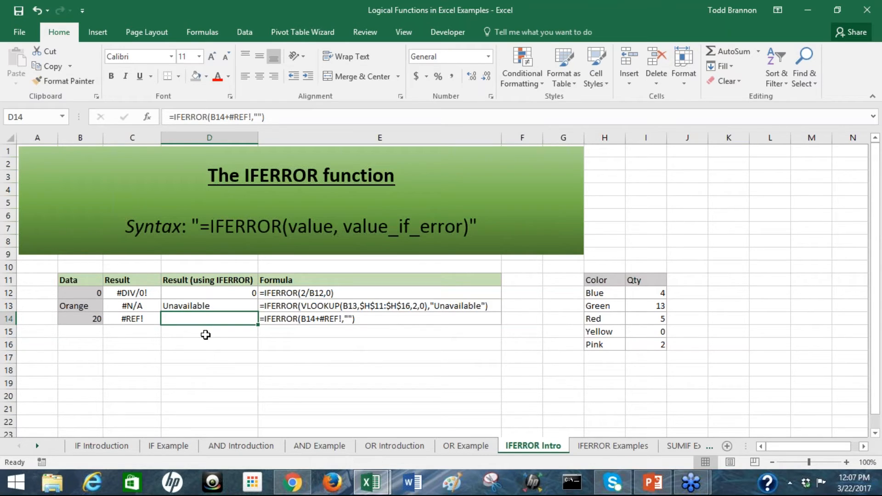
left_click(299, 319)
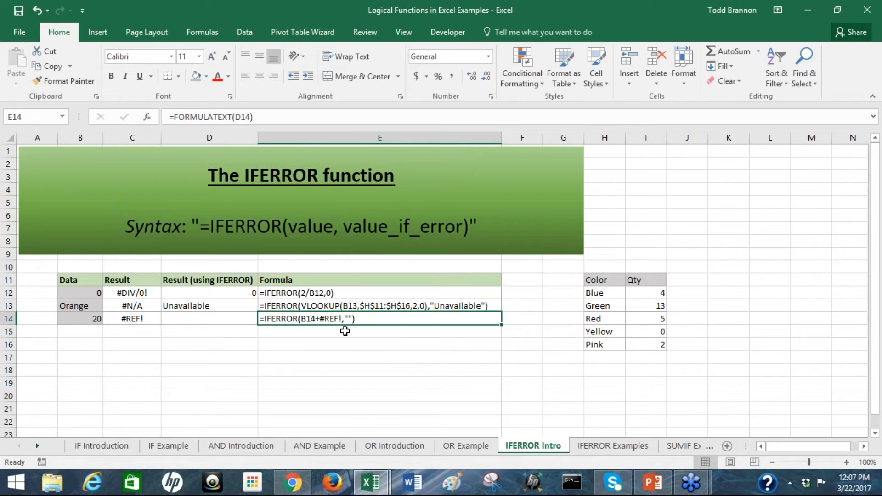
left_click(227, 320)
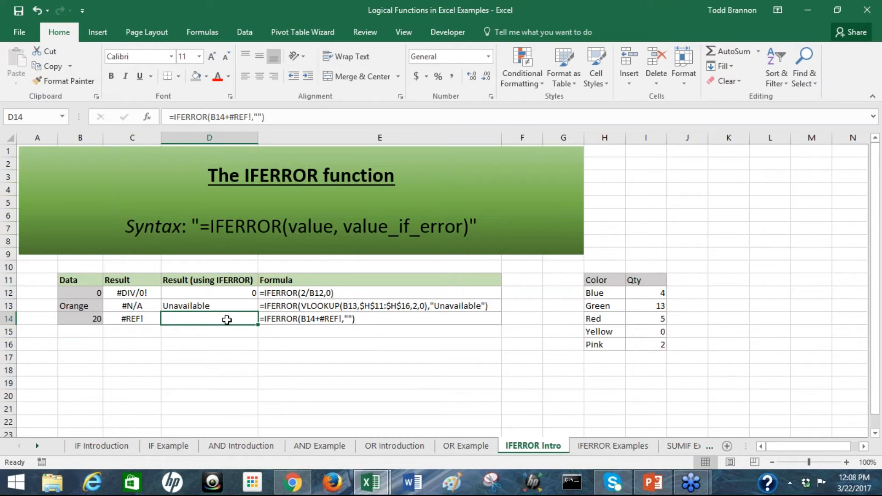
Review the formula text in E13 and compare the division in C12 with the IFERROR formula in D12
left_click(269, 306)
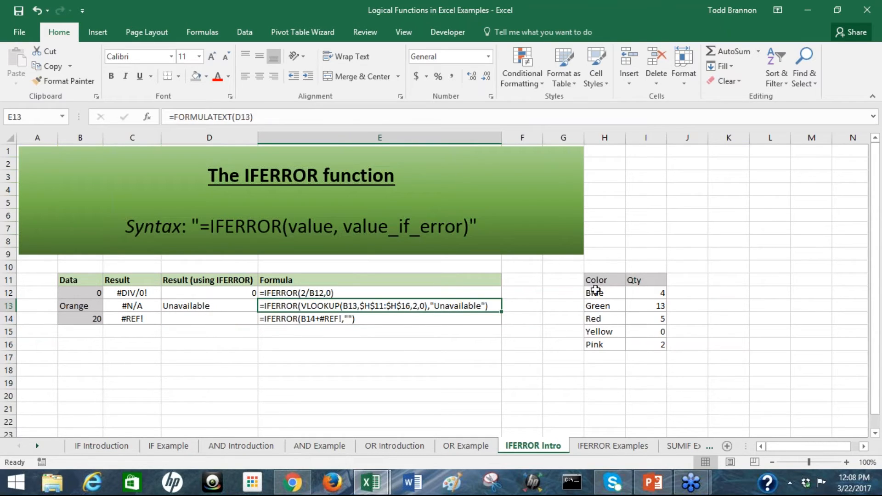
left_click(129, 295)
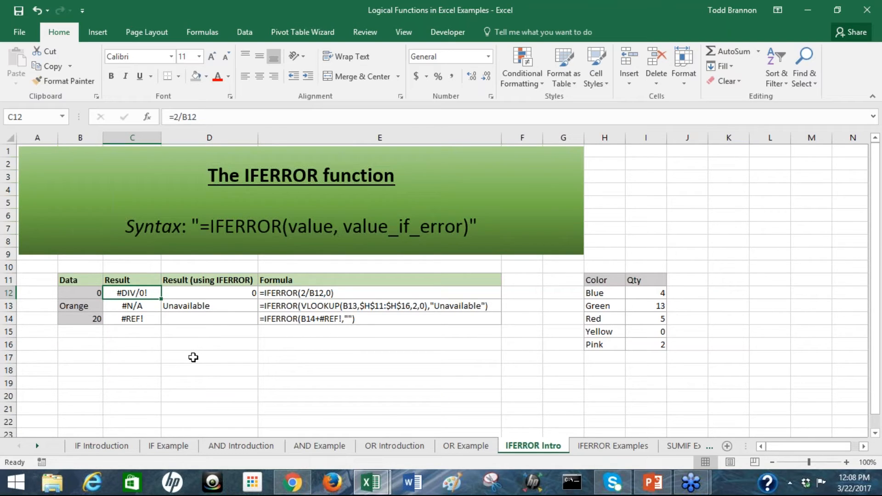
left_click(259, 293)
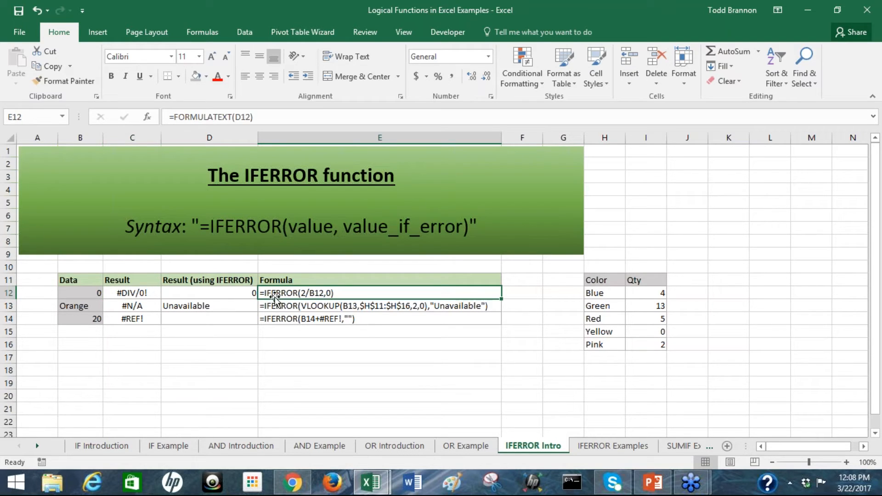
left_click(253, 296)
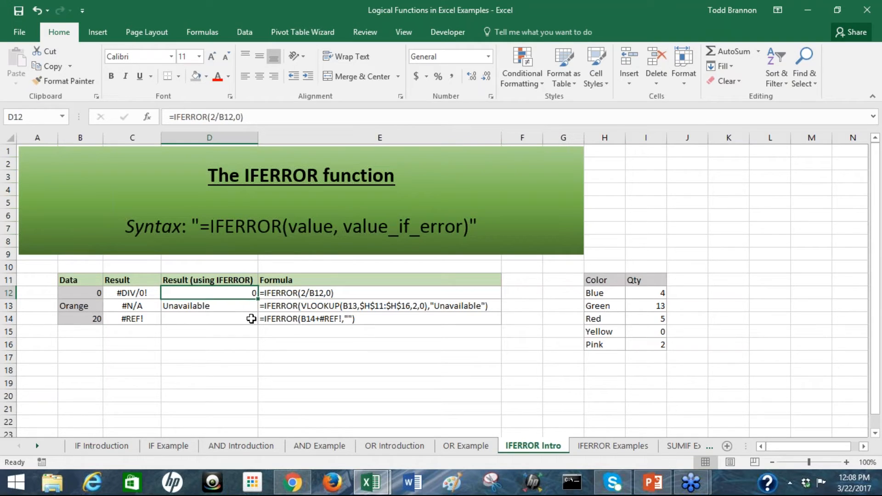
Open the IFERROR Examples sheet and enter =B4/C4 in D4 to divide the numerator by the denominator
left_click(594, 448)
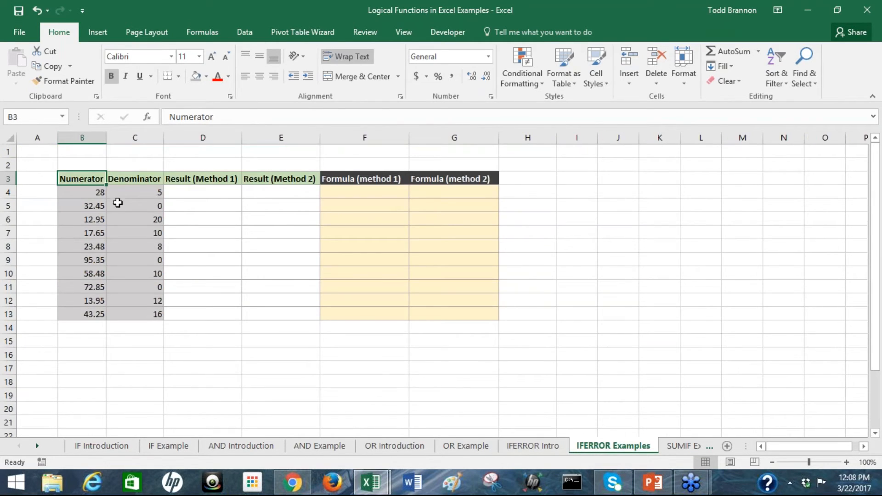
left_click(118, 193)
left_click(175, 192)
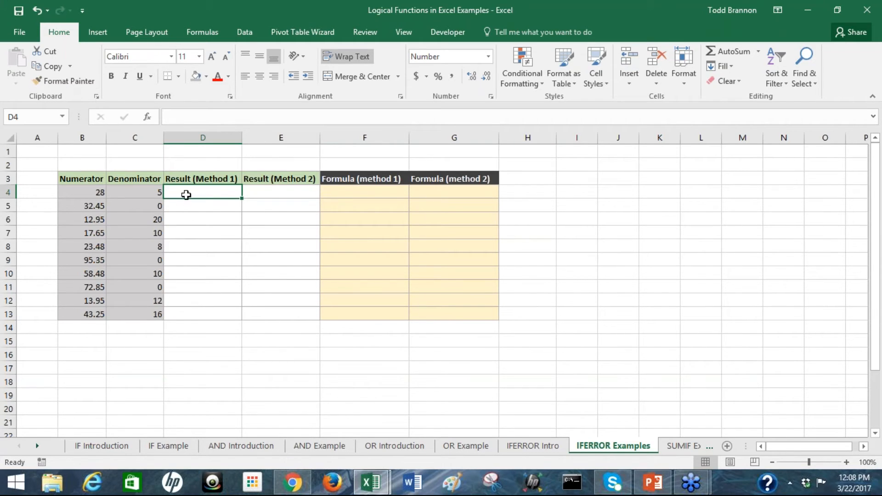
type("=")
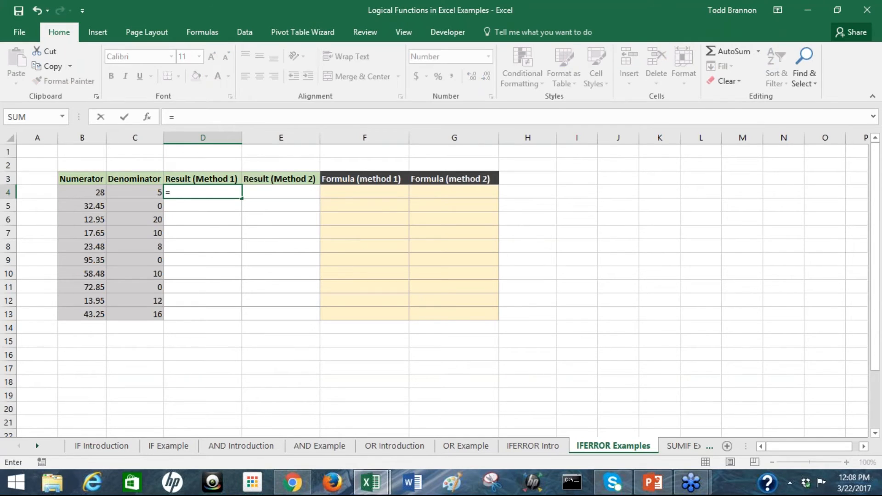
left_click(93, 193)
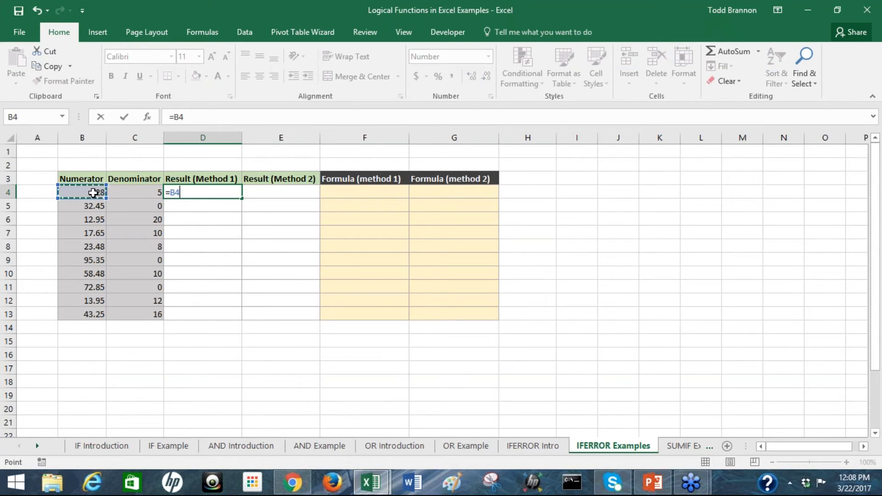
type("/")
left_click(130, 197)
type("+")
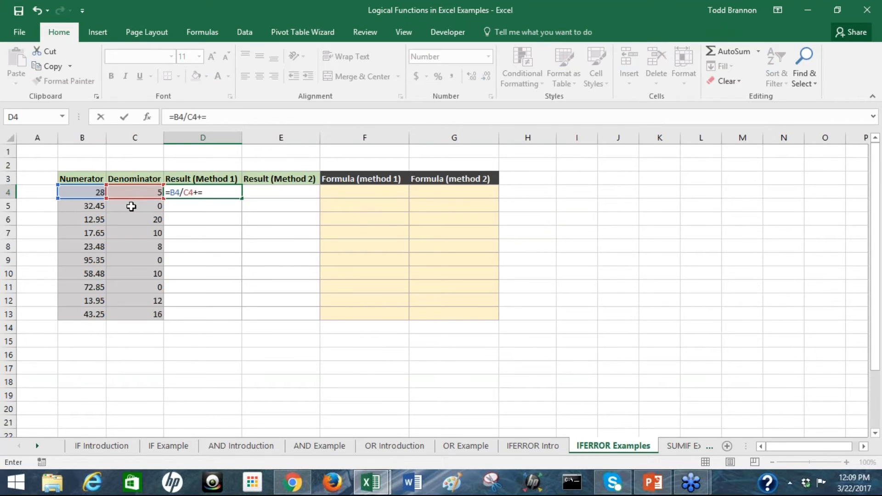
key("BackSpace")
key("Return")
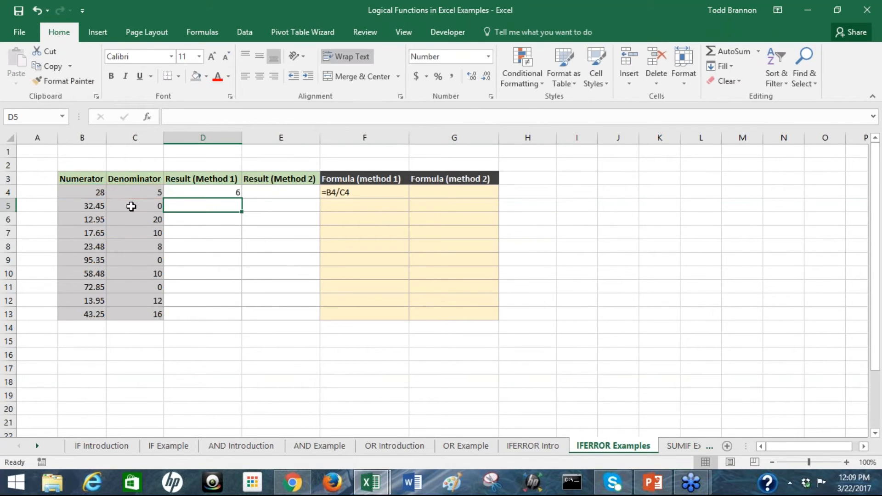
Fill the division formula from D4 down through D13 and check the Method 1 results against the denominators
left_click(195, 192)
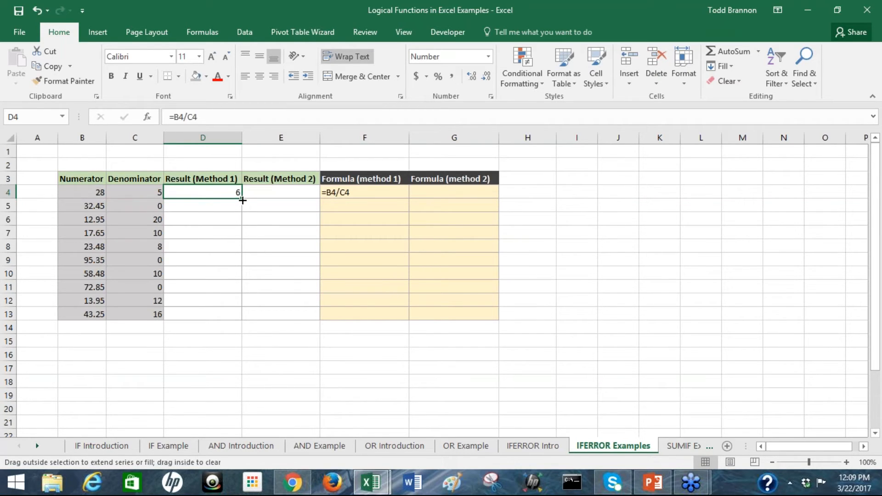
left_click_drag(242, 201, 246, 317)
left_click(181, 202)
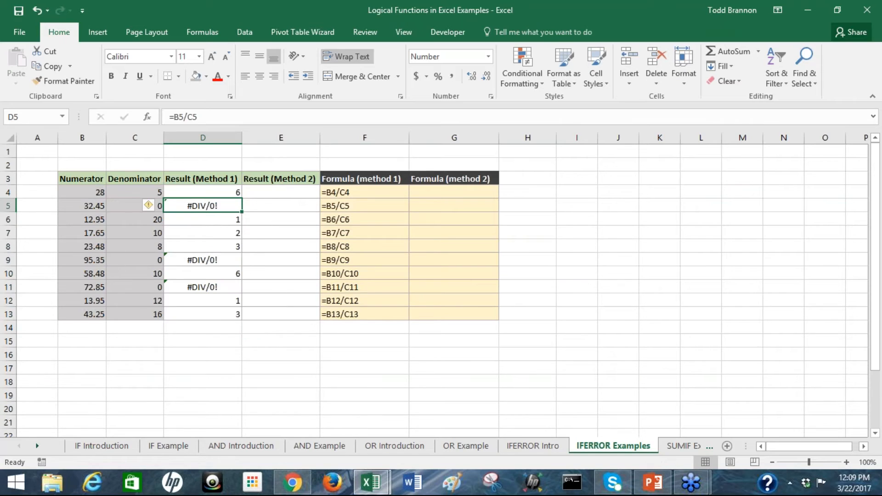
left_click(122, 202)
left_click_drag(185, 197, 224, 306)
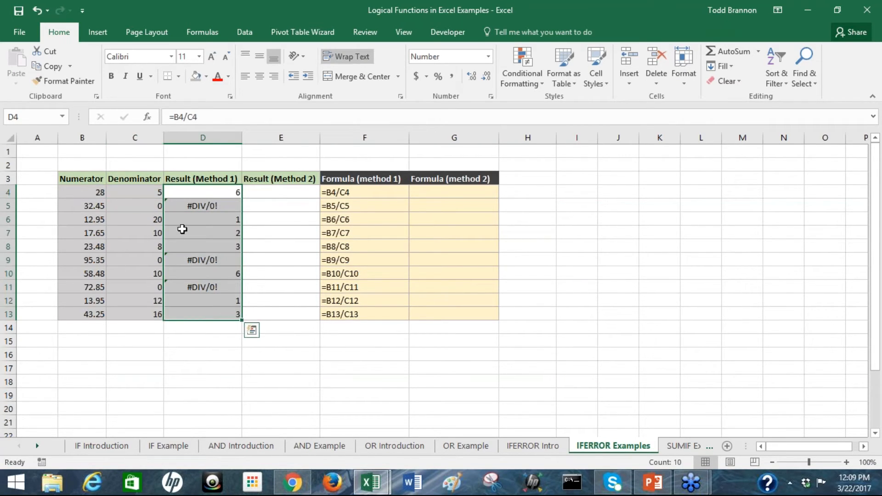
left_click(182, 181)
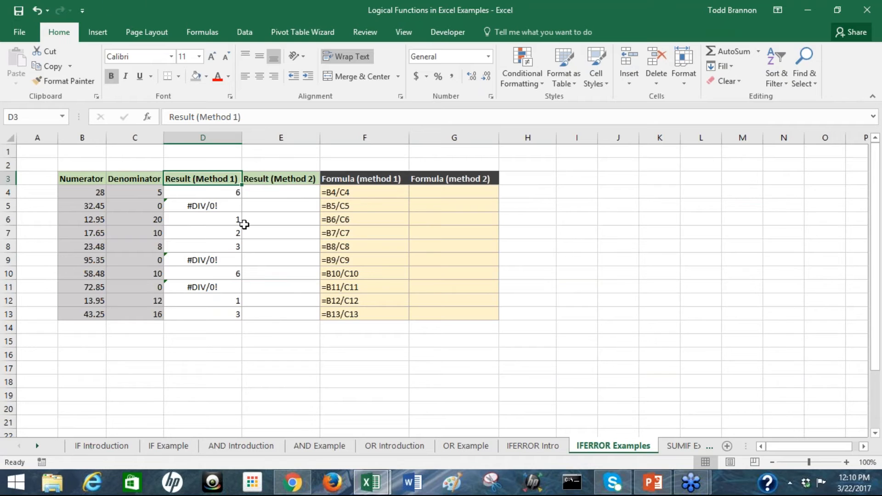
Enter =IFERROR(D4,"") in E4 and fill it down through E13 as the Method 2 results
left_click(268, 193)
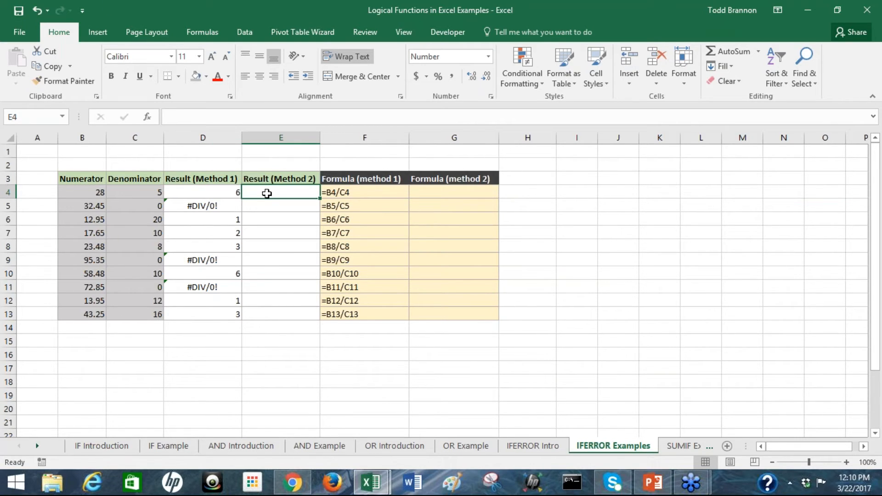
type("=")
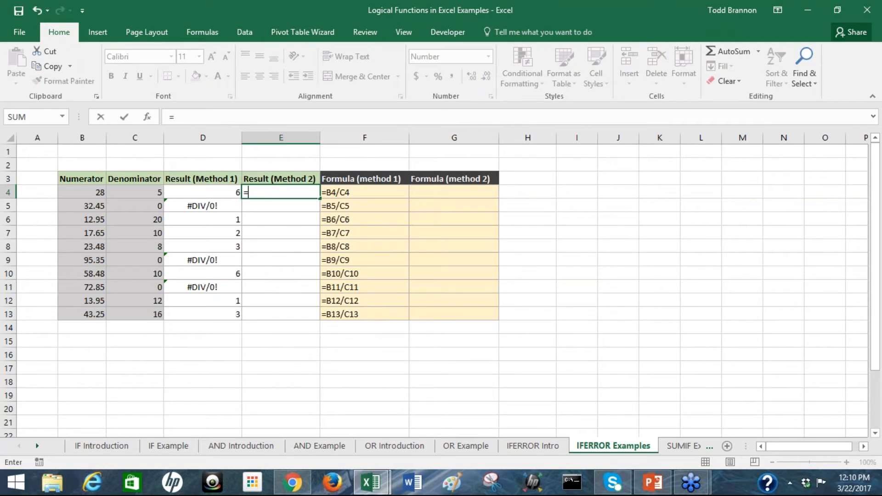
type("of")
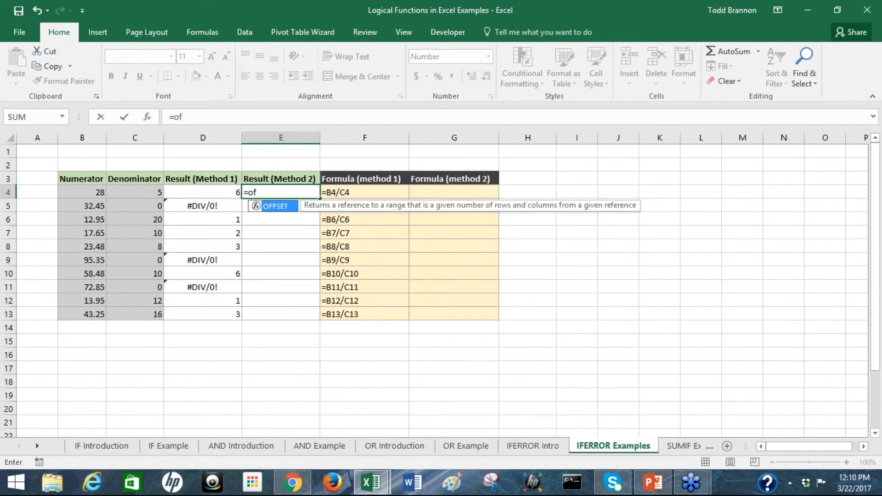
key("BackSpace")
key("BackSpace")
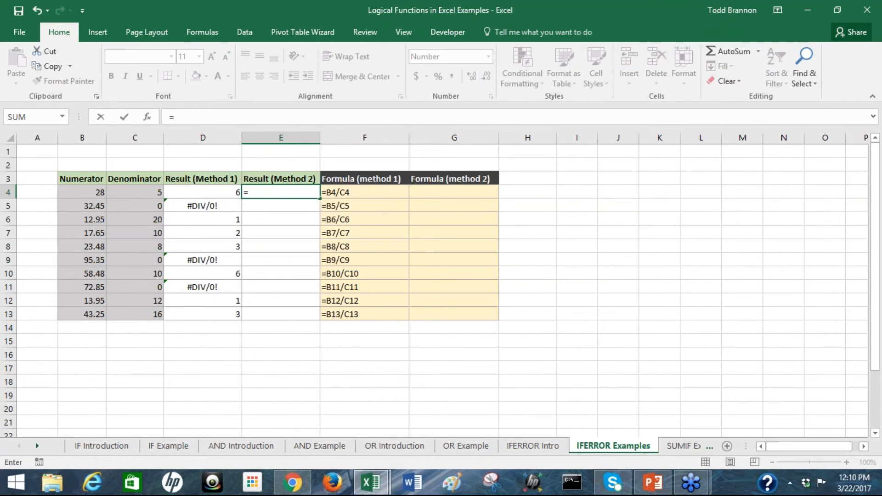
type("if")
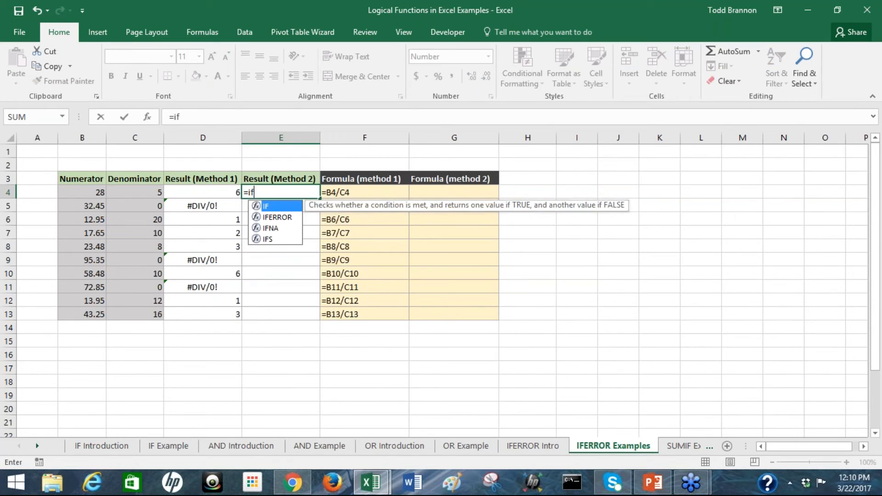
type("e")
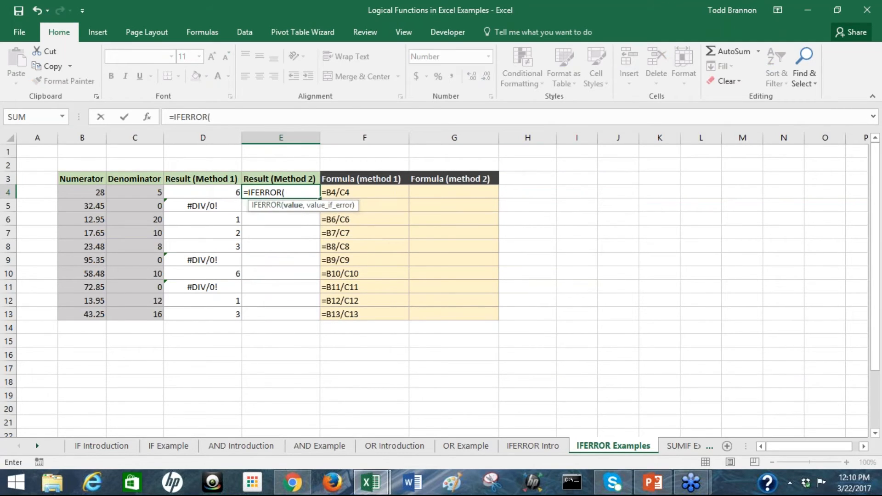
left_click(198, 194)
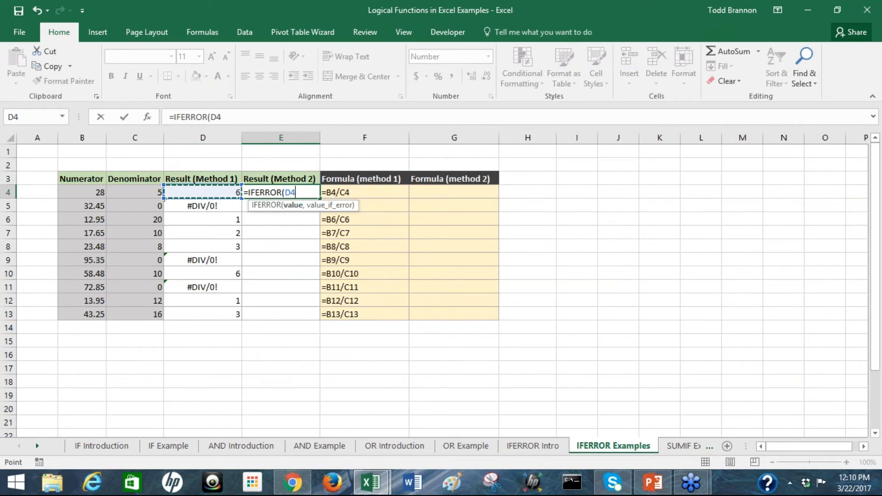
type(",")
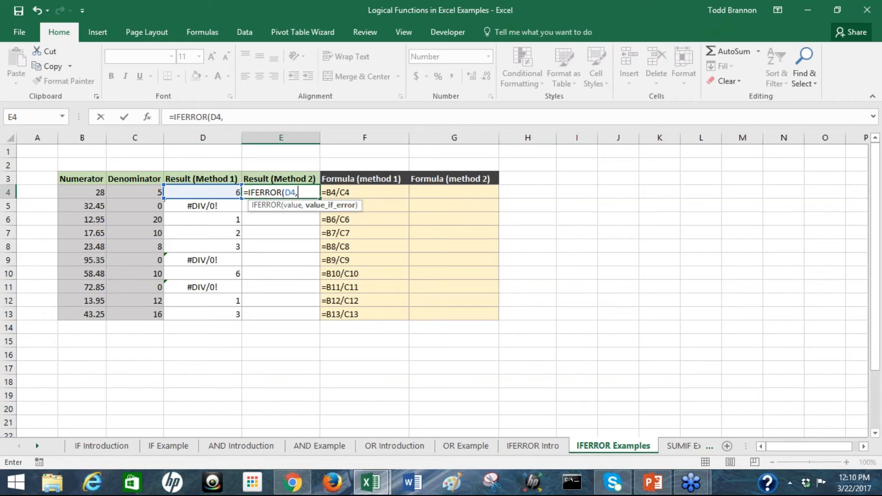
type("\"\"")
key("ctrl+Return")
double_click(319, 198)
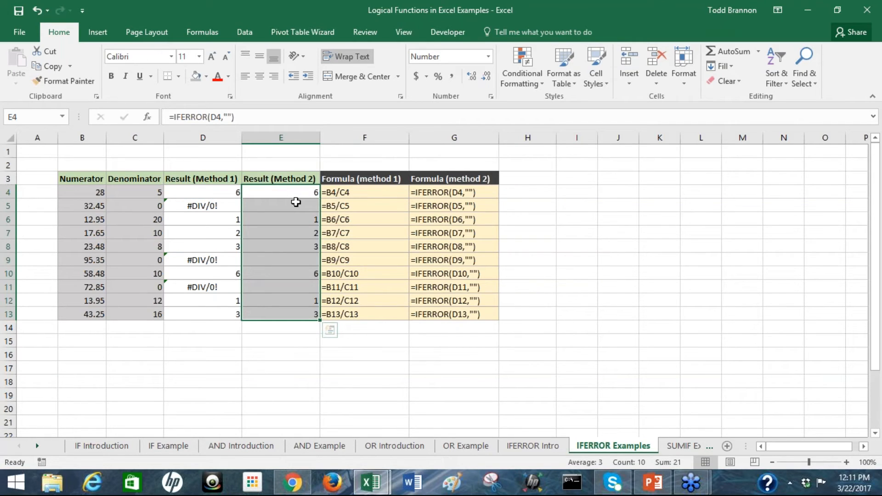
Compare the Method 1 results in D4:D13 with the IFERROR formulas in E4 and E5
left_click_drag(227, 192, 235, 321)
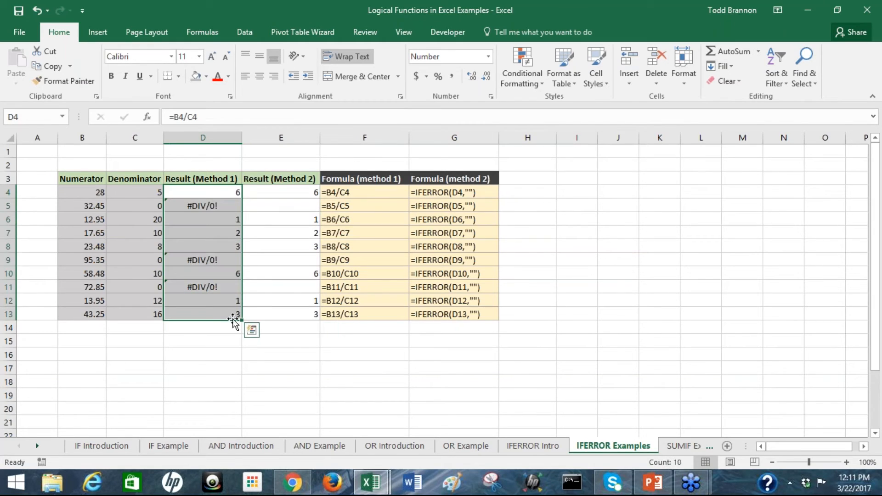
left_click(271, 194)
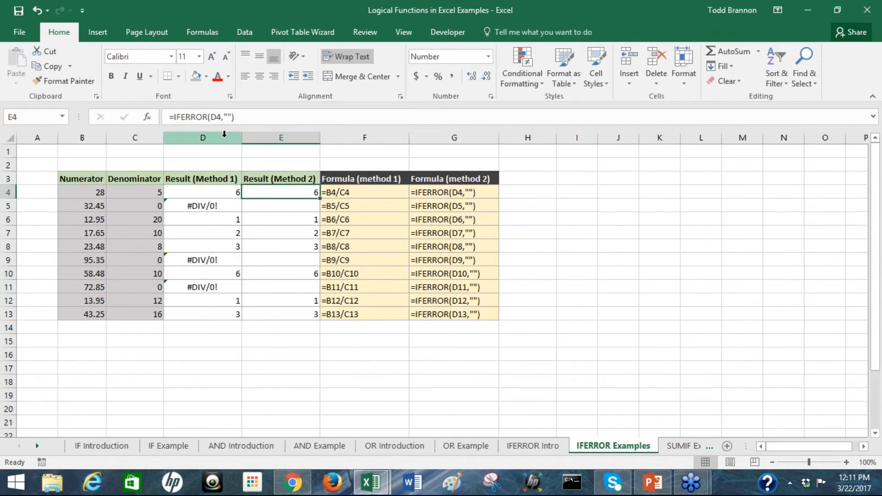
left_click(219, 118)
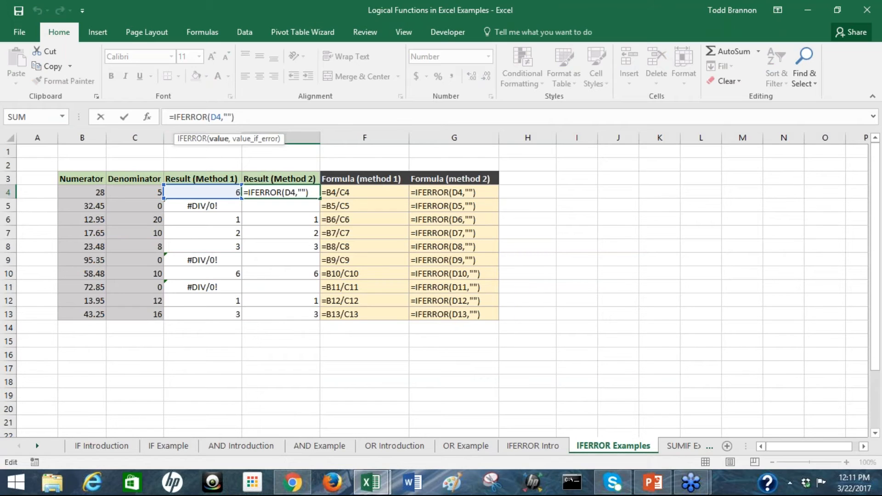
left_click(301, 203)
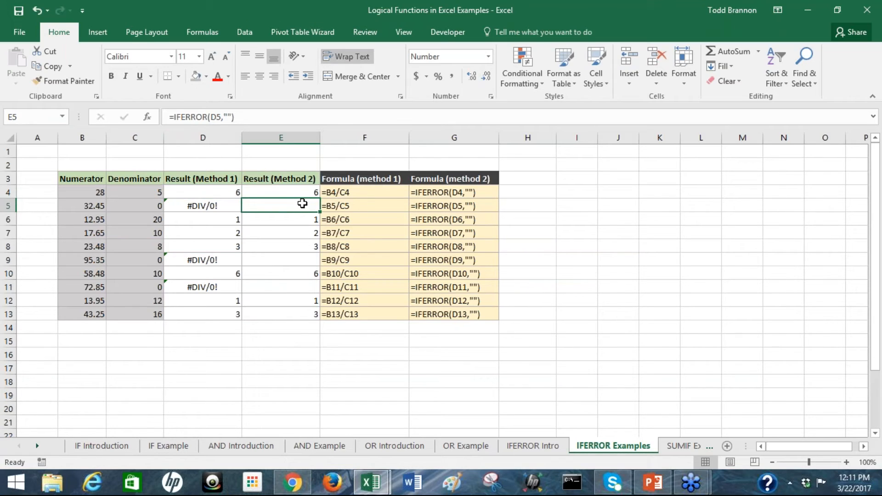
Change the error value in E4's IFERROR formula to 0 and fill the formula down through E13
left_click(302, 195)
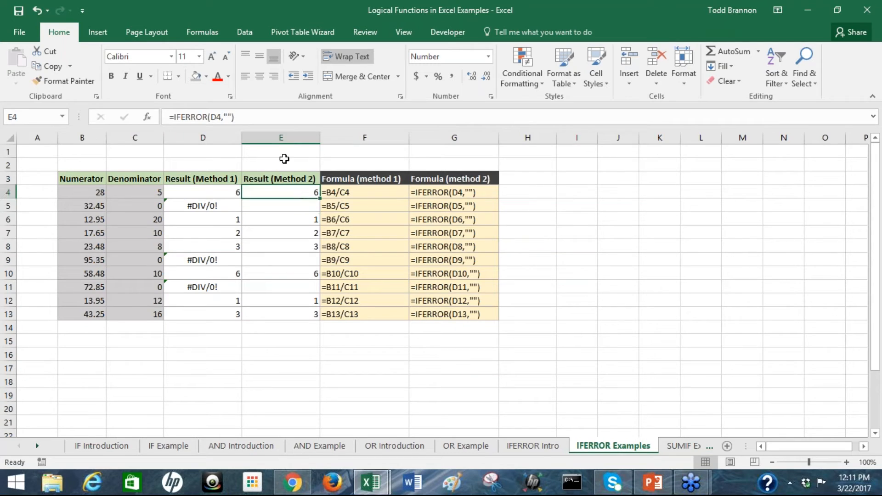
left_click(231, 117)
key("BackSpace")
key("BackSpace")
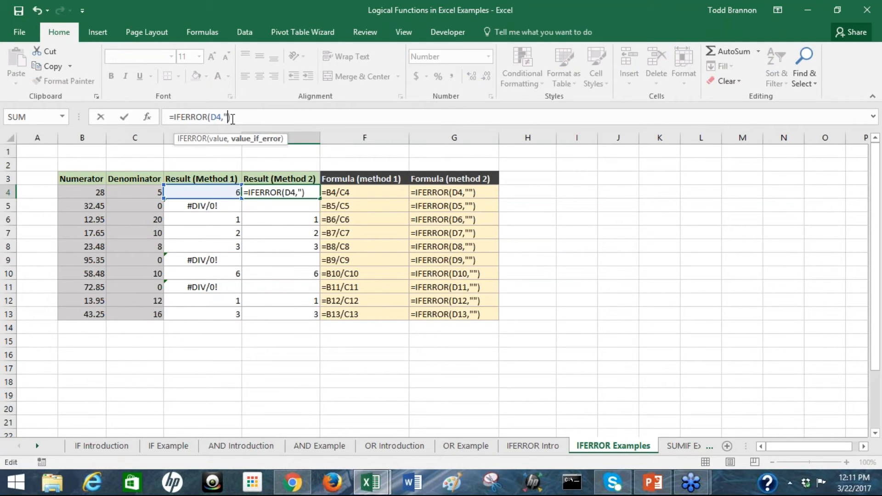
type("0")
key("Return")
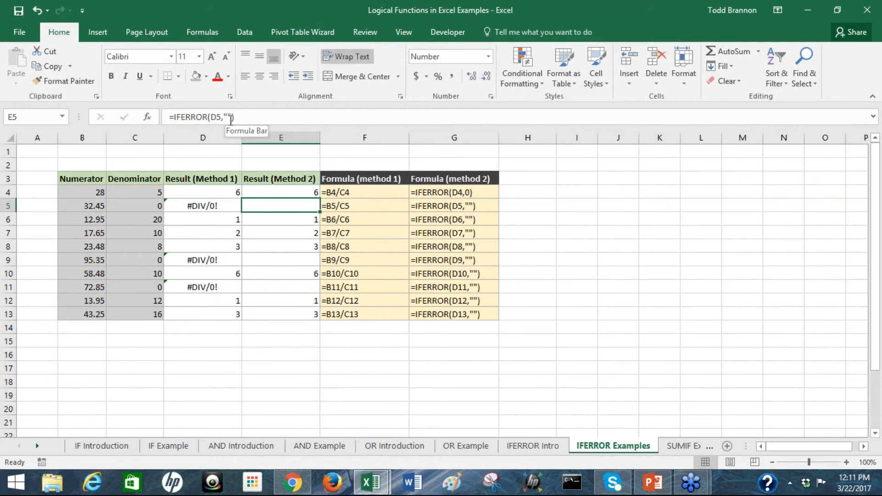
left_click(281, 193)
left_click_drag(319, 199, 312, 321)
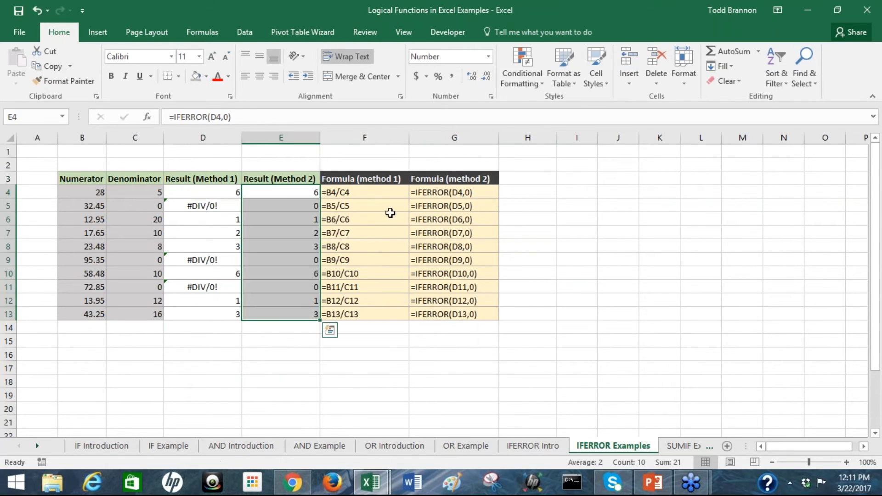
Compare the IFERROR and FORMULATEXT formulas in F4 and G4
left_click(428, 193)
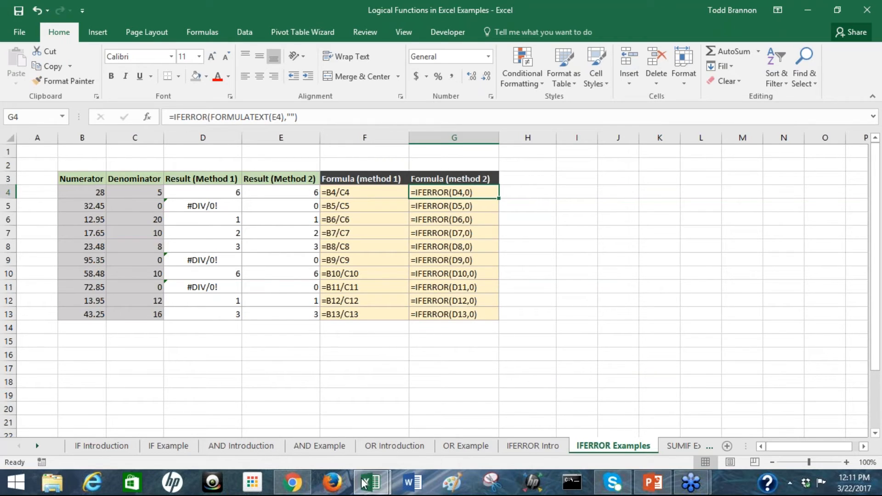
left_click(351, 197)
left_click(446, 193)
left_click(374, 188)
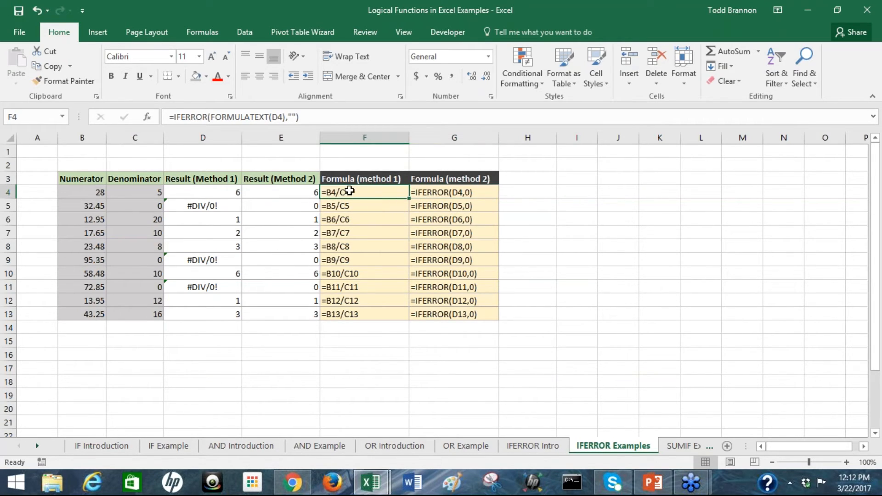
left_click(459, 194)
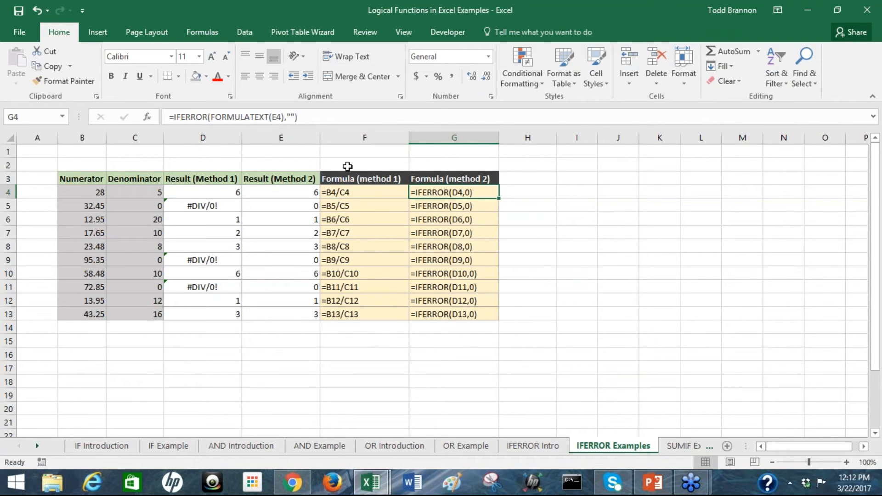
left_click(346, 191)
Inspect the arguments of the IFERROR formula in E4, its source cell D4, and the formula text cells F4 and G4
left_click(281, 193)
left_click(215, 117)
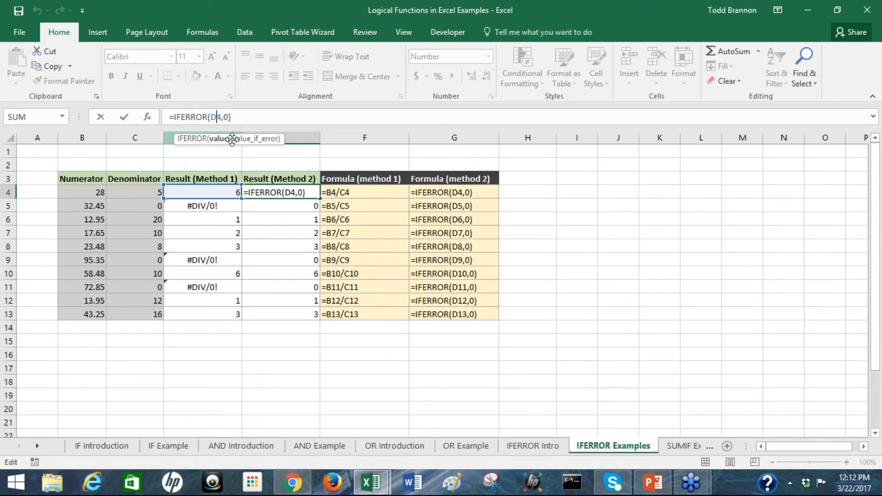
key("Escape")
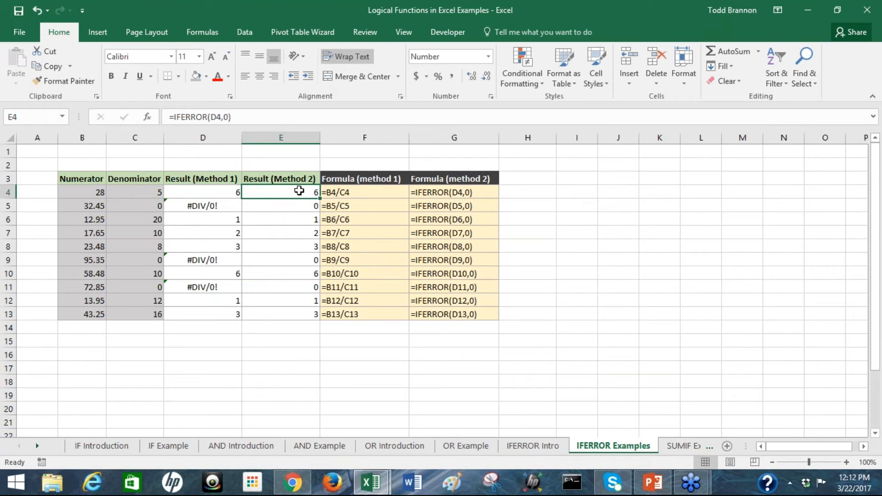
left_click(218, 197)
left_click(263, 194)
left_click(380, 195)
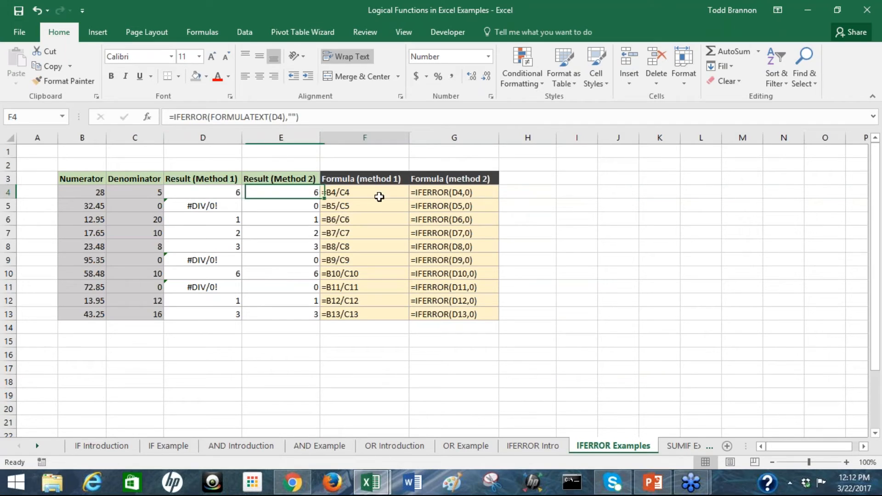
left_click(419, 191)
left_click(370, 193)
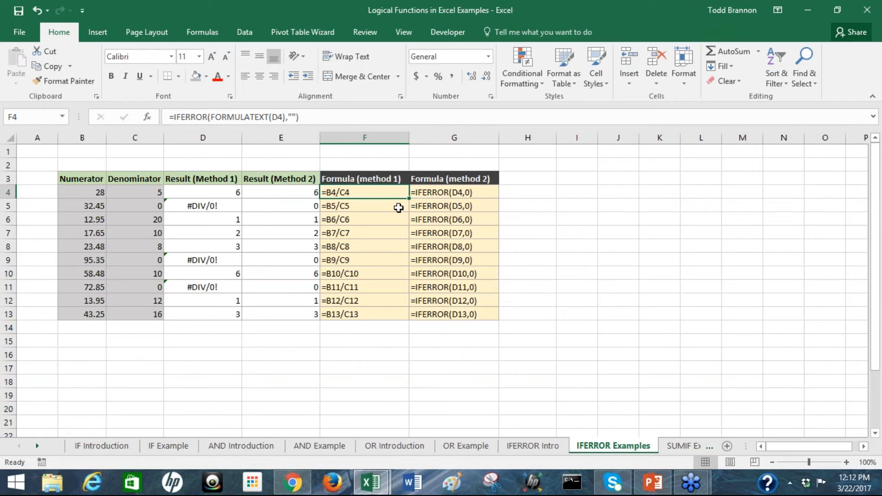
Open the SUMIF Example sheet and review the scores in B4:B13 and the grade A condition in E4
left_click(685, 447)
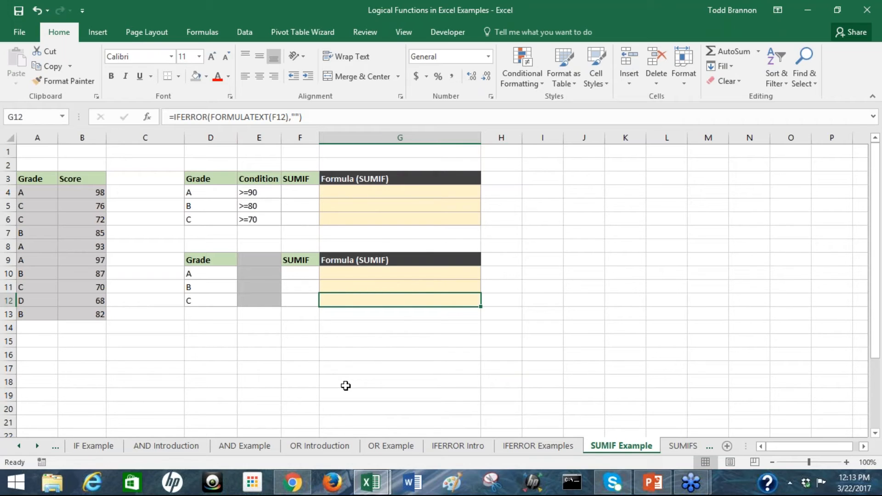
left_click_drag(77, 192, 98, 314)
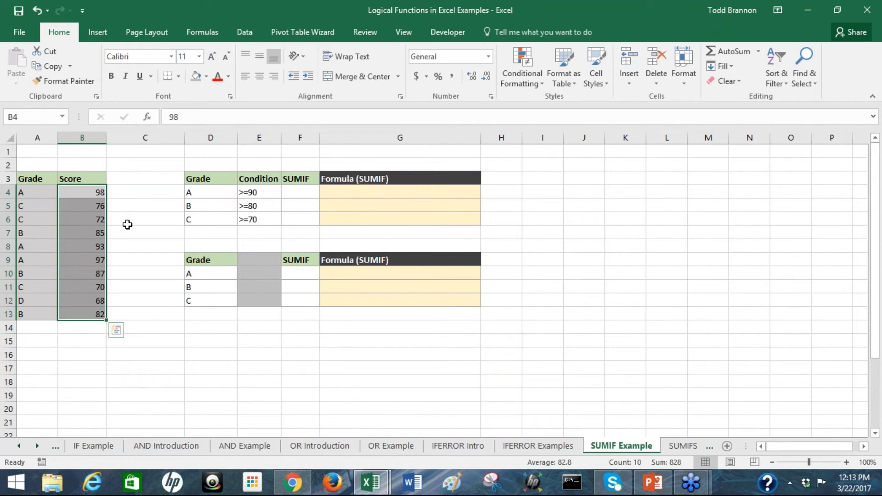
left_click(90, 327)
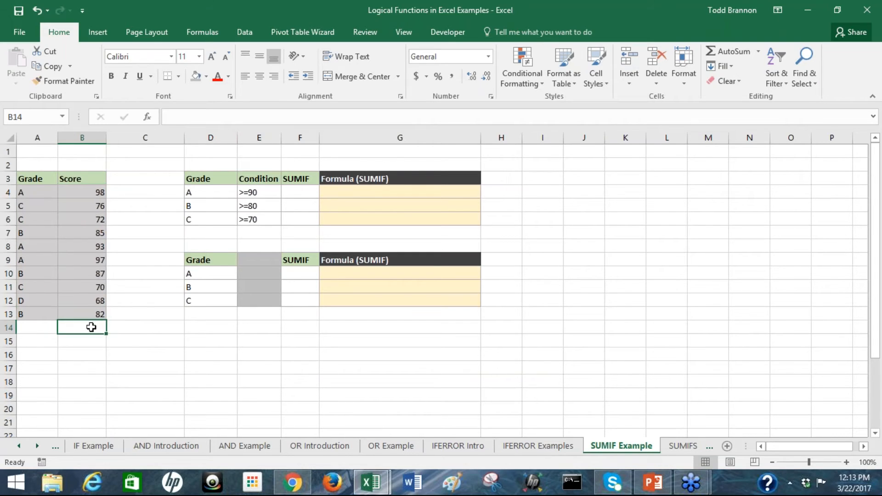
left_click(80, 312)
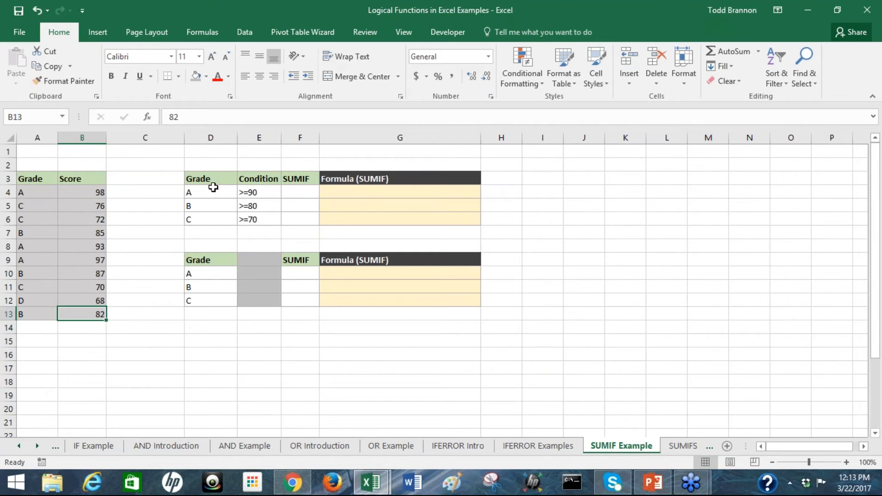
left_click(301, 192)
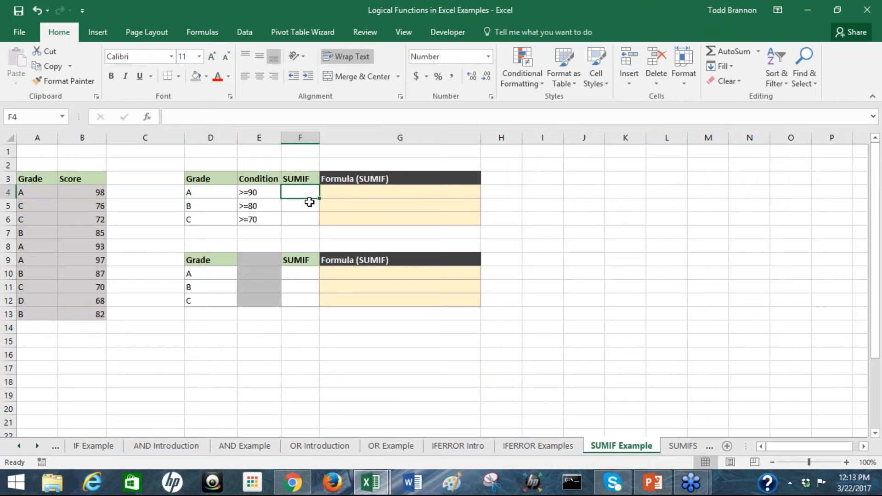
left_click(252, 193)
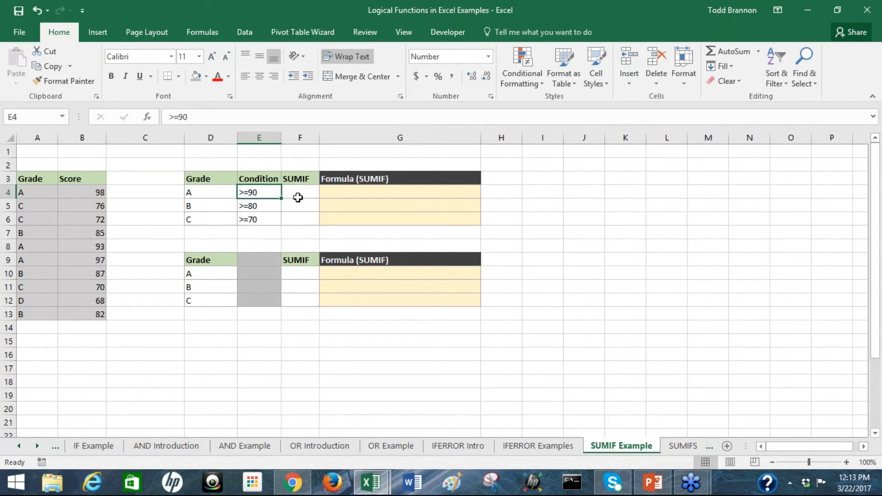
Enter =SUMIF($B$4:$B$13,E4) in F4 to sum the scores meeting the grade A condition, with the score range locked as absolute
left_click(293, 199)
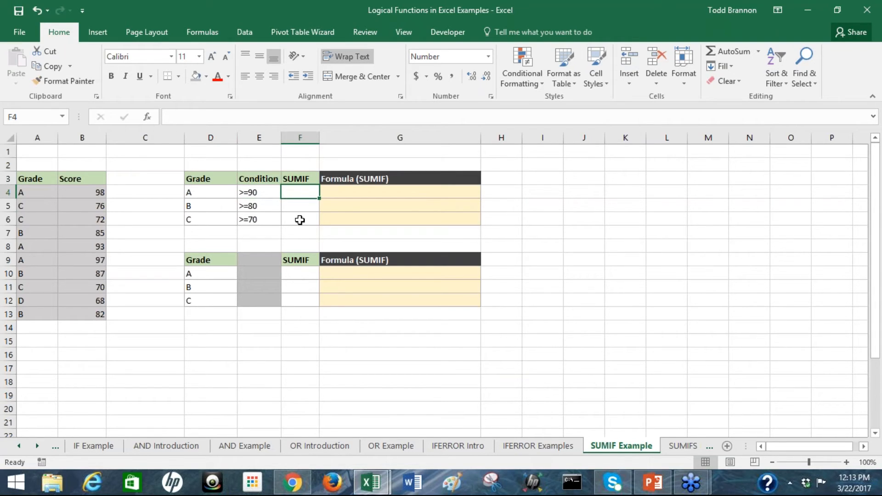
type("=")
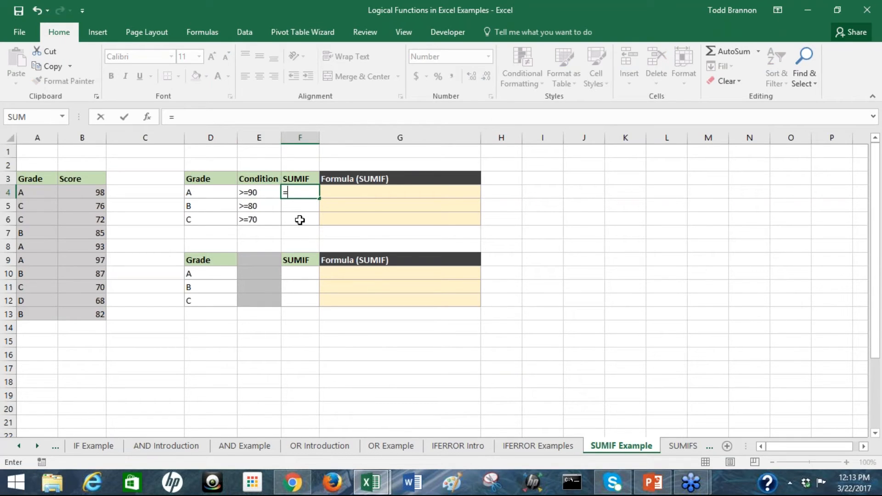
type("sumf")
key("BackSpace")
type("i")
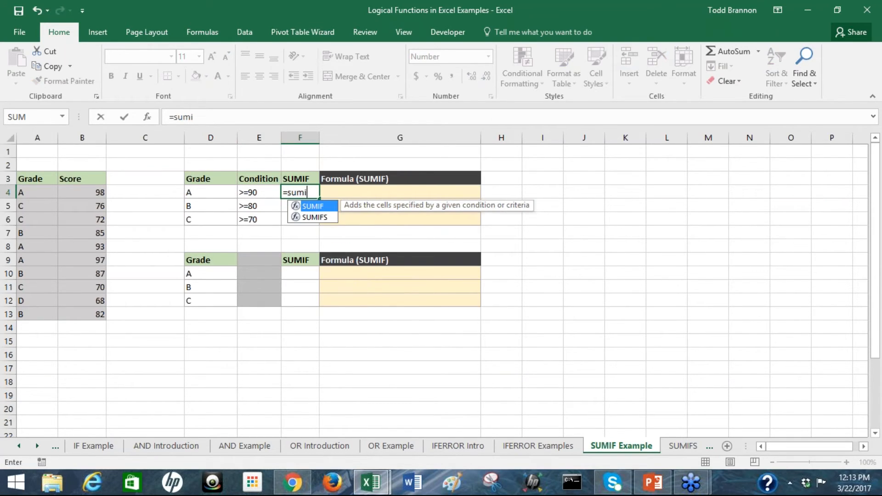
type("f(")
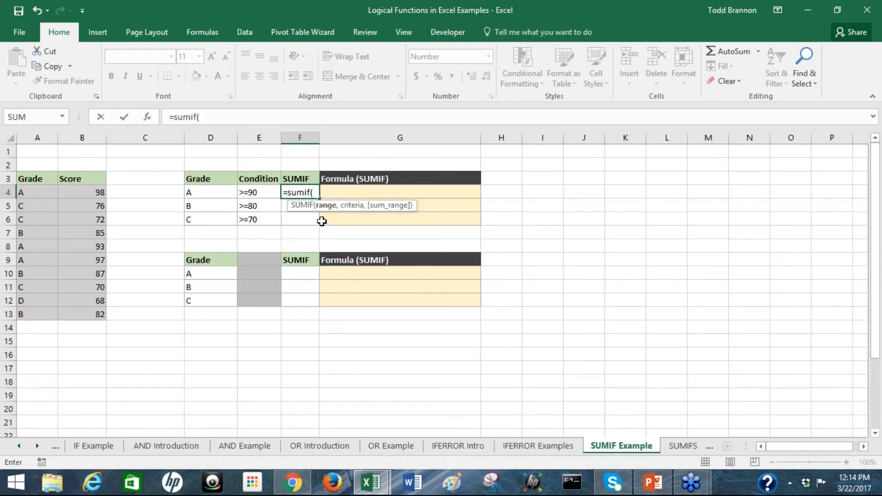
left_click_drag(79, 192, 105, 315)
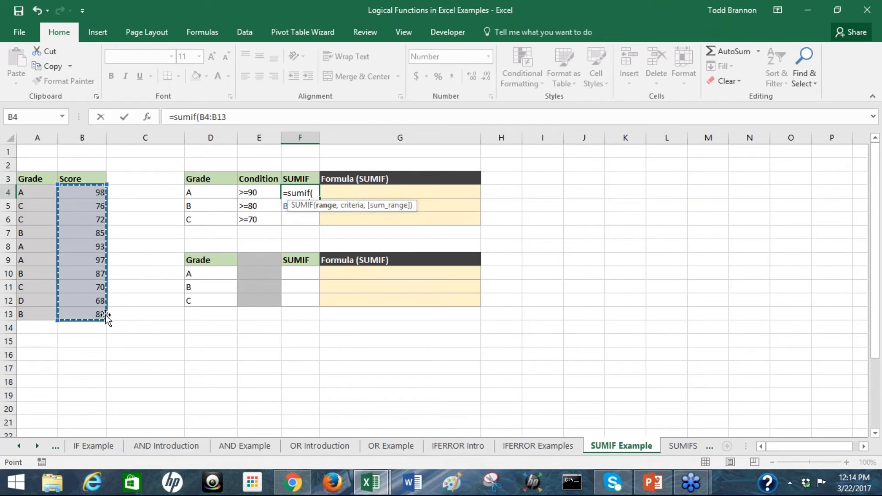
key("F4")
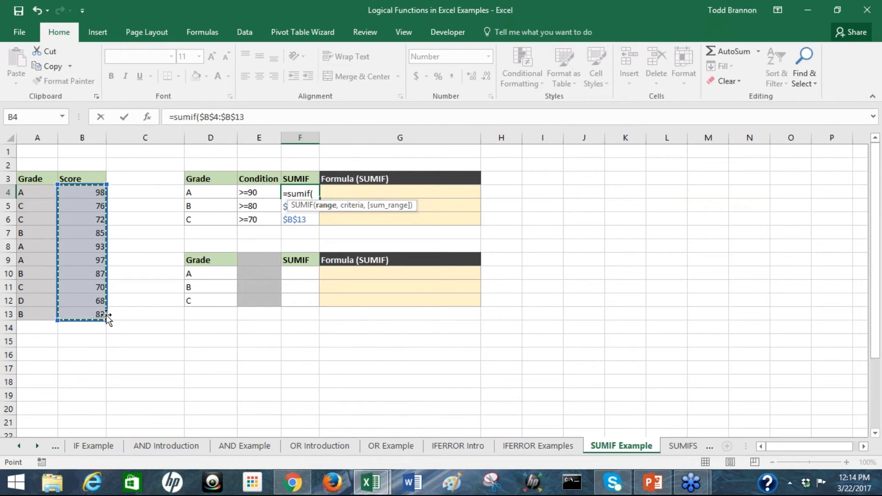
type(",")
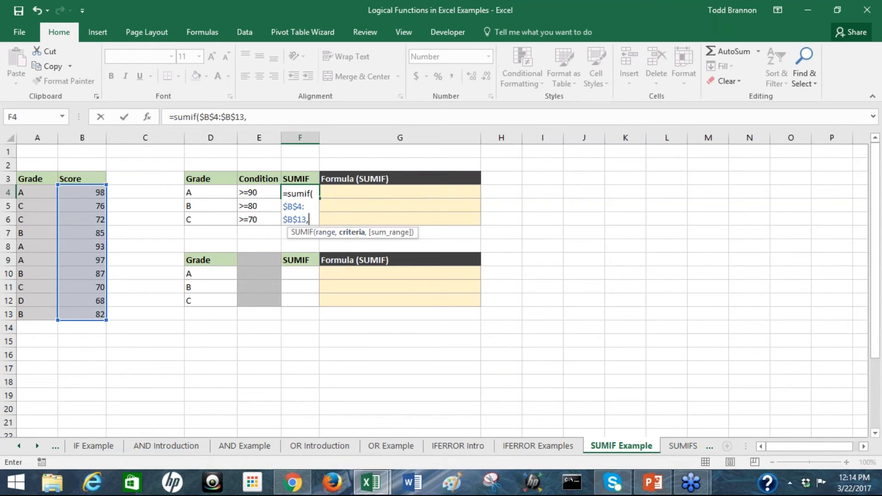
left_click(248, 191)
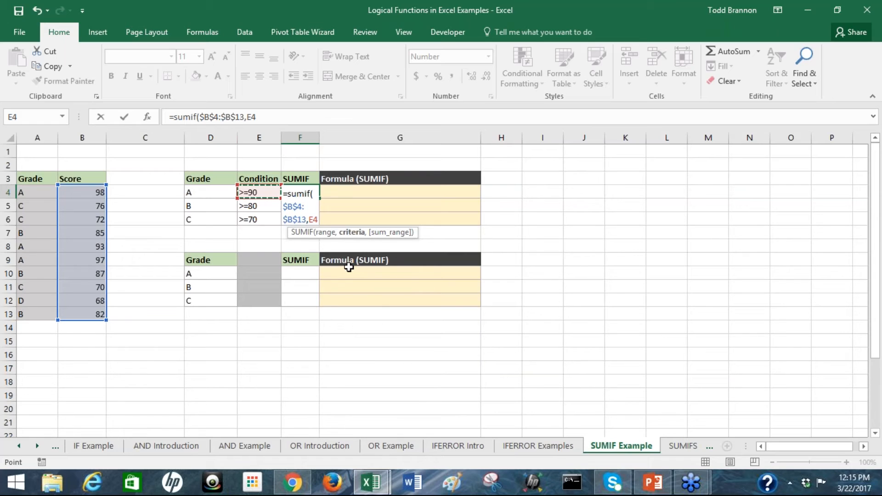
type(")")
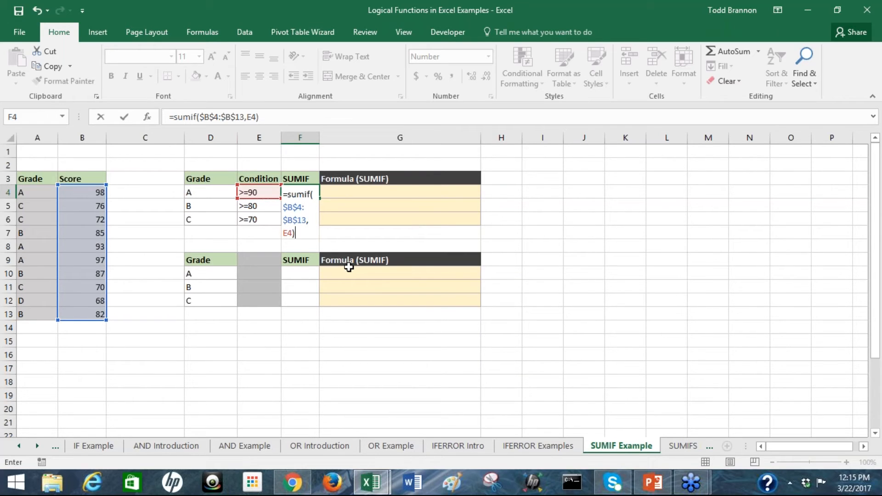
key("Return")
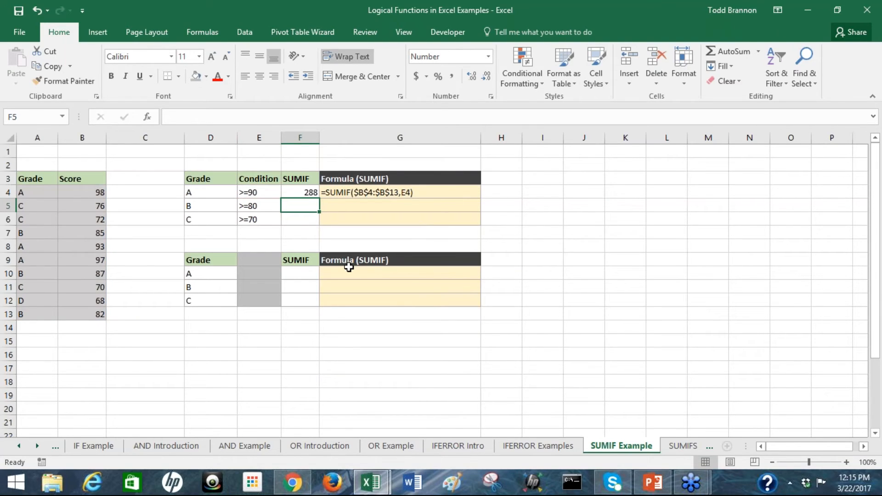
Check the arguments of the SUMIF formula in F4 and fill it down through F6
left_click(304, 194)
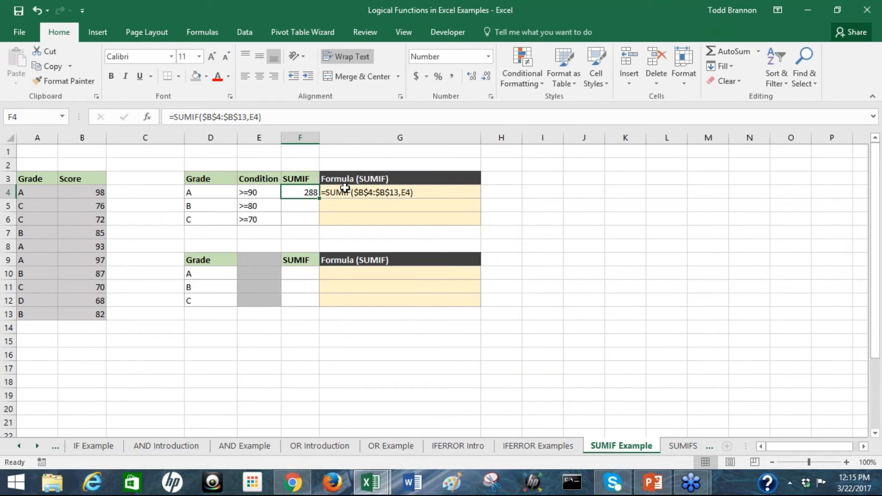
left_click(258, 116)
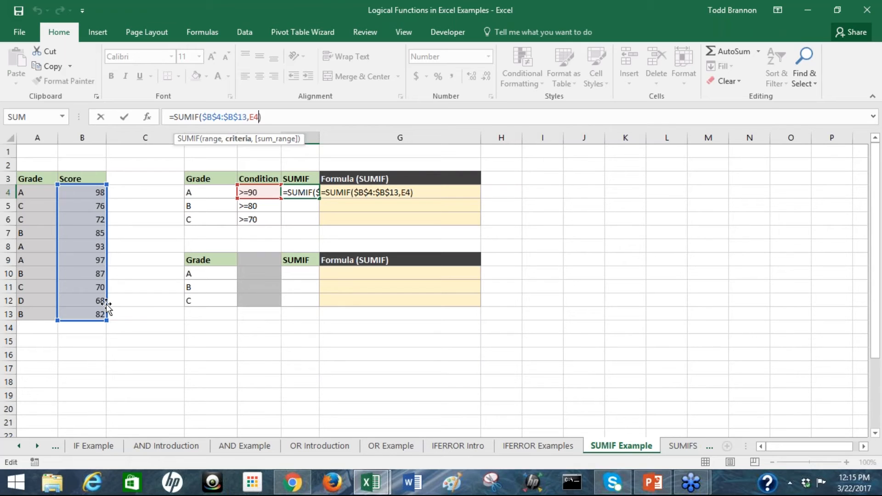
key("Return")
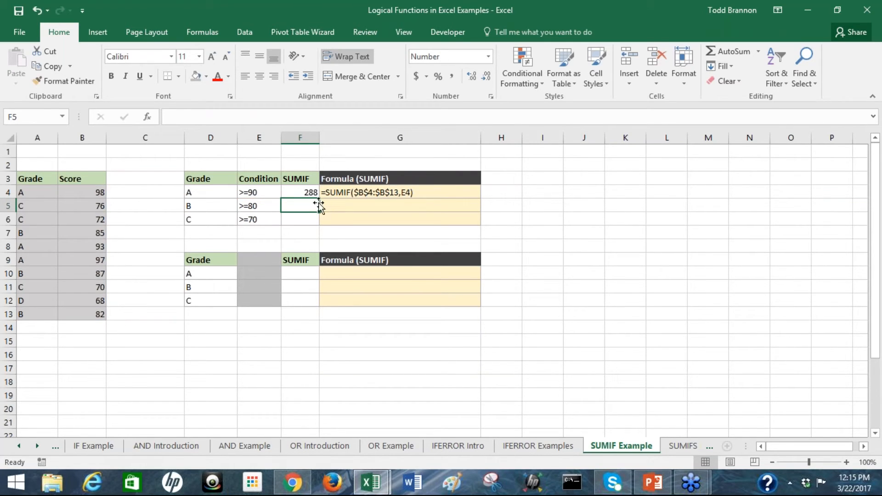
left_click(306, 193)
left_click_drag(319, 199, 319, 227)
left_click(310, 221)
left_click(307, 207)
left_click(306, 220)
left_click(305, 206)
left_click(310, 223)
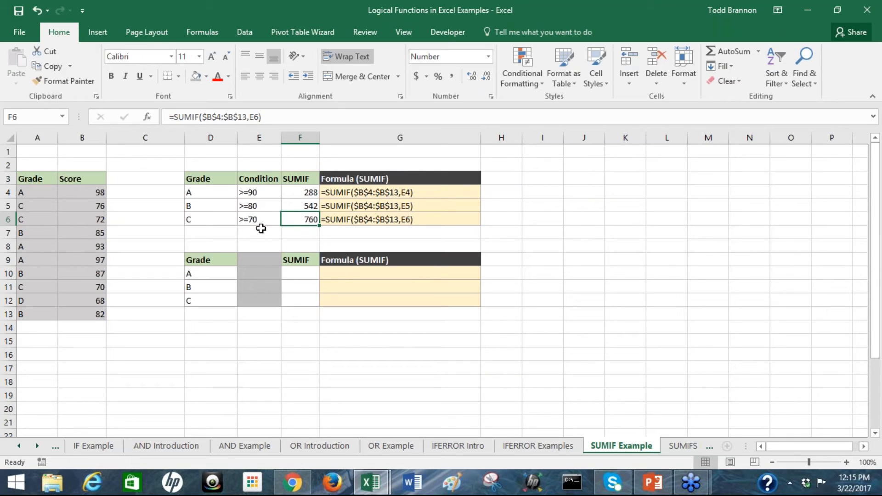
Black out the grade cells D4:D6 in the upper table with a black fill colour
left_click(252, 218)
mouse_move(218, 224)
left_mouse_down()
mouse_move(211, 189)
mouse_move(221, 216)
left_mouse_up()
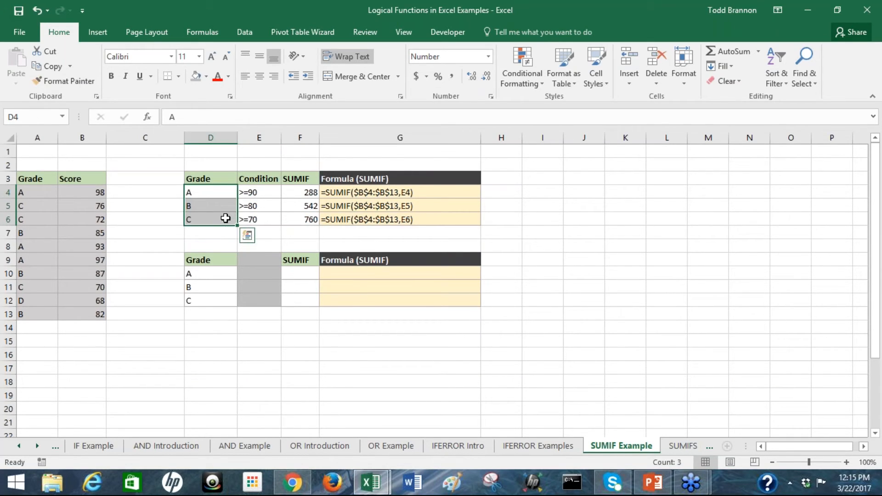
right_click(225, 219)
left_click(288, 172)
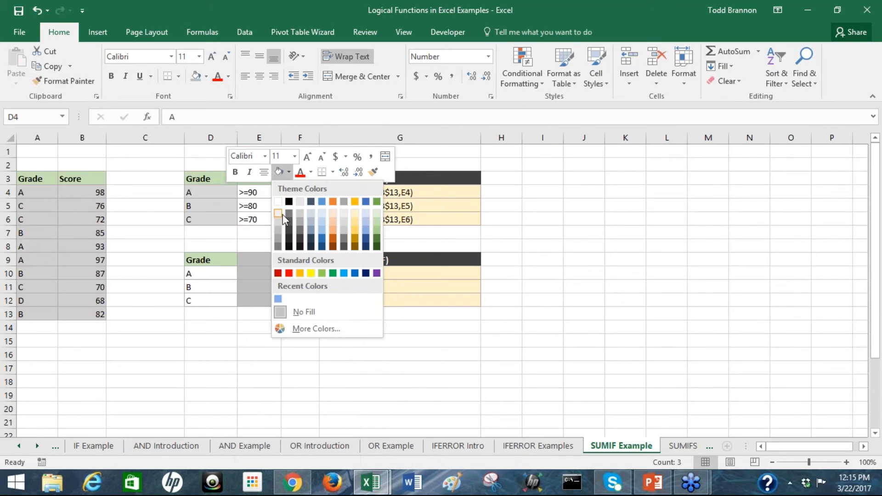
left_click(278, 229)
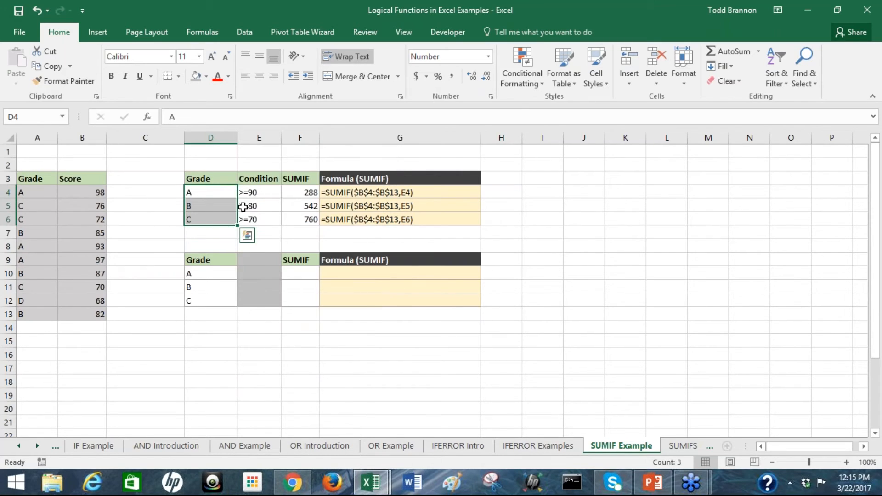
right_click(234, 193)
left_click(288, 172)
left_click(297, 202)
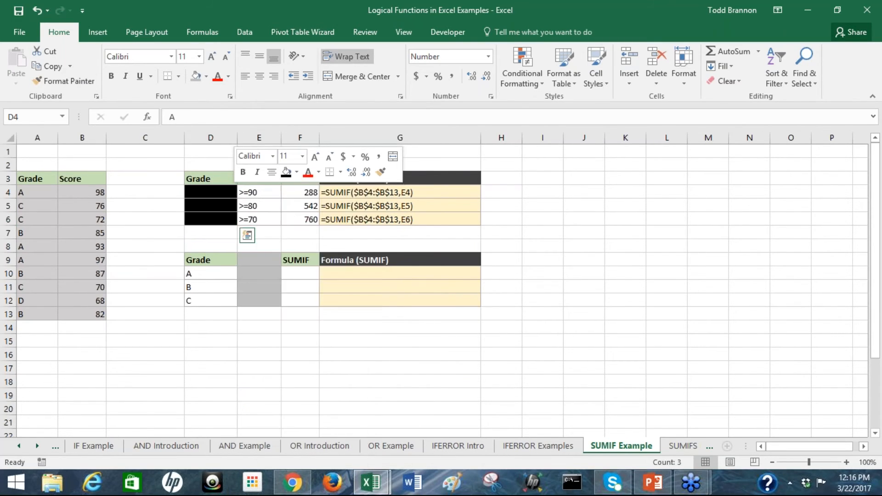
left_click(278, 219)
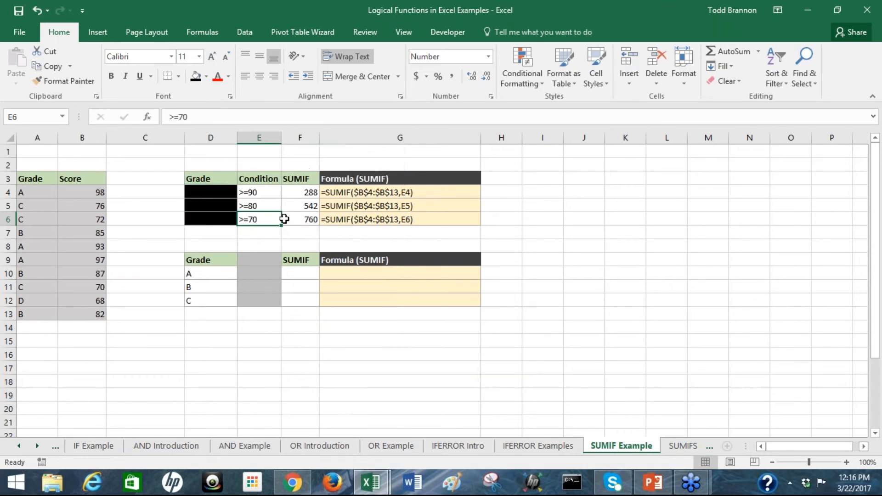
Compare the SUMIF formulas in F4:F6 with their conditions in column E, and examine the criteria argument in F4
left_click(293, 191)
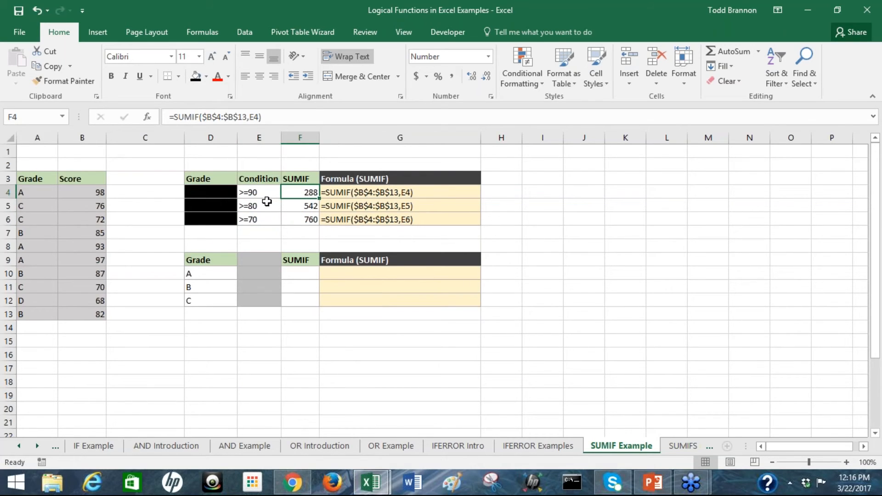
left_click(304, 207)
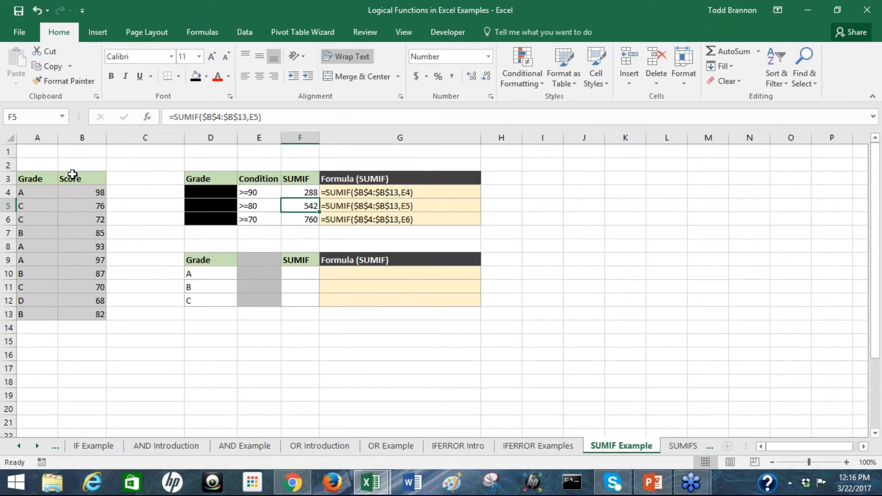
left_click(290, 219)
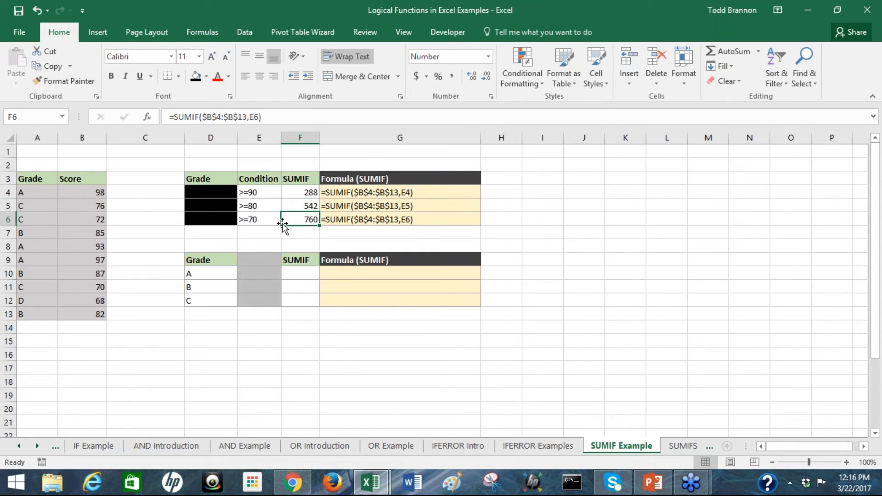
left_click(267, 209)
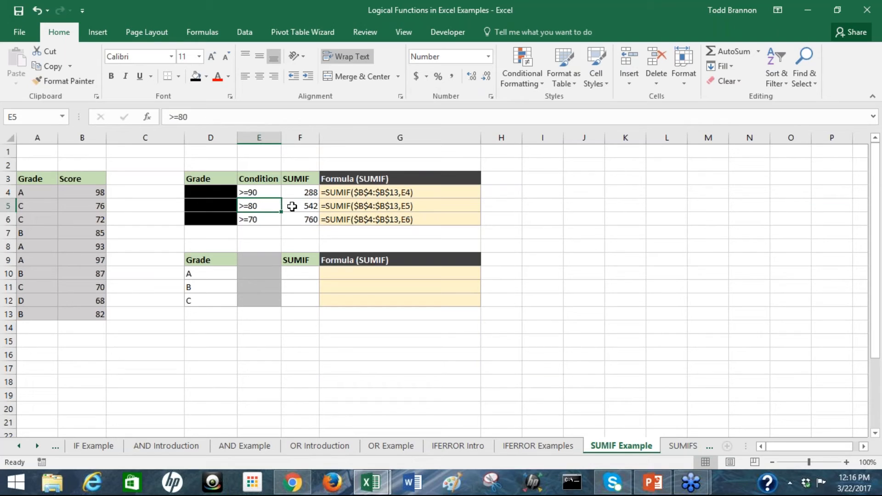
left_click(296, 220)
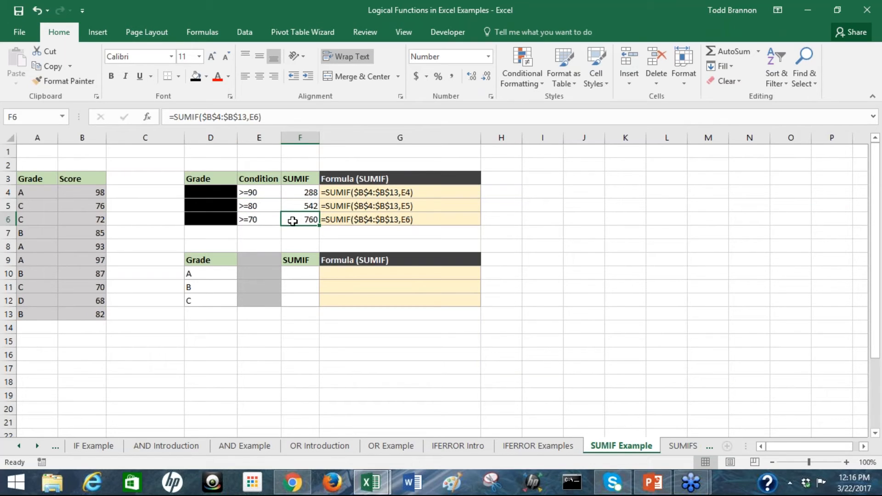
left_click(289, 205)
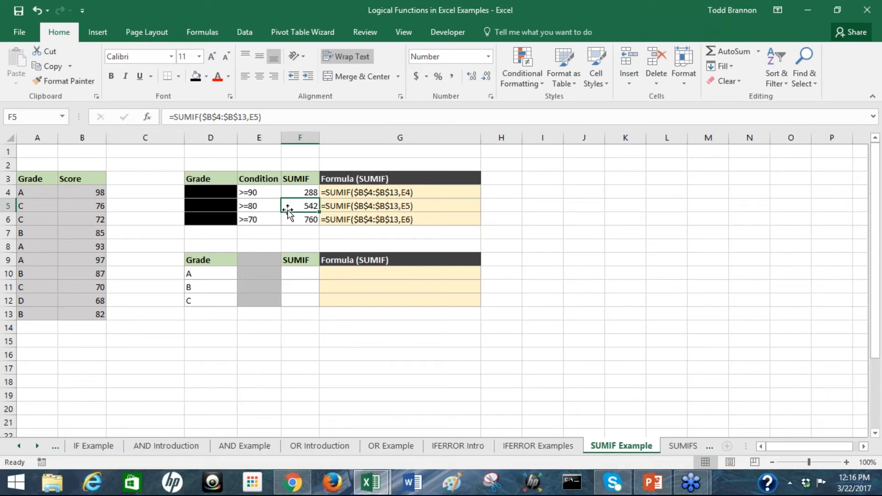
left_click(291, 218)
left_click(342, 220)
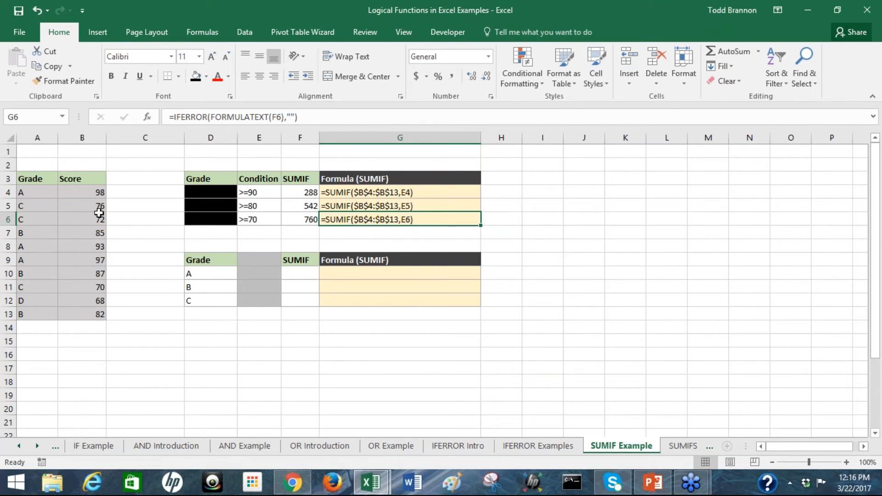
left_click(259, 220)
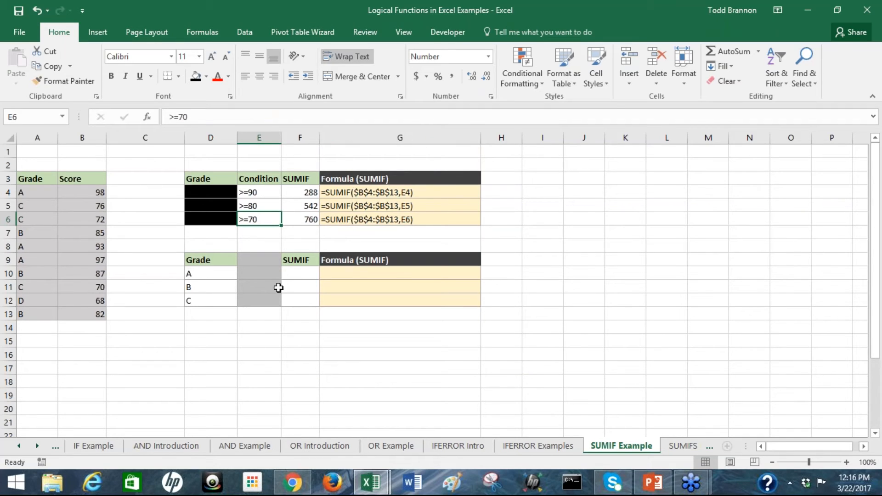
left_click(291, 272)
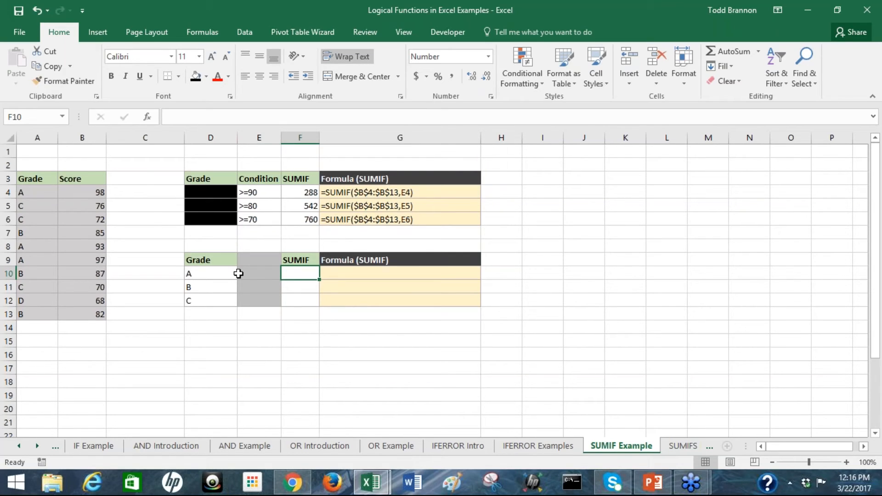
left_click(292, 193)
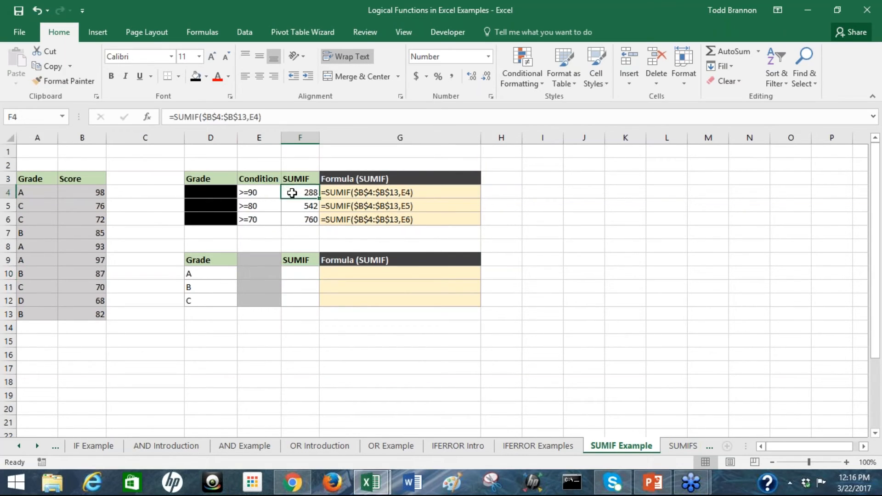
left_click(254, 116)
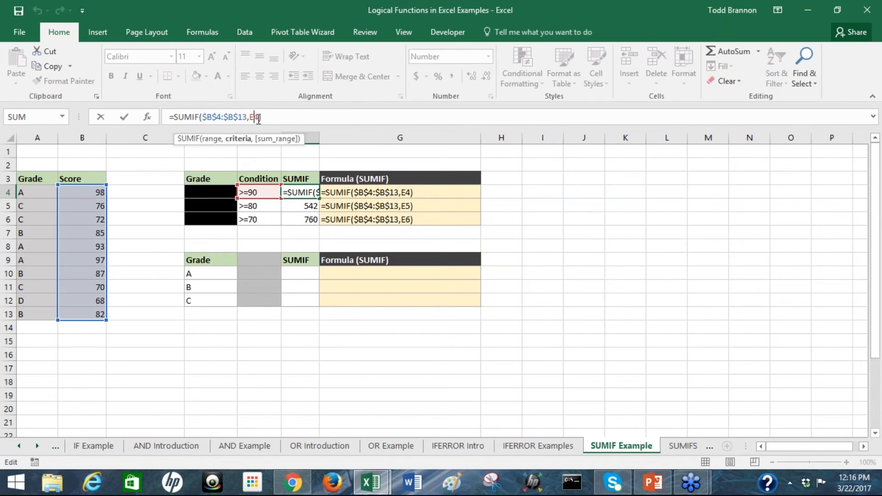
Enter =SUMIF($A$4:$A$13,D10,$B$4:$B$13) in F10 to sum the scores for grade A, with both ranges locked as absolute
left_click(294, 274)
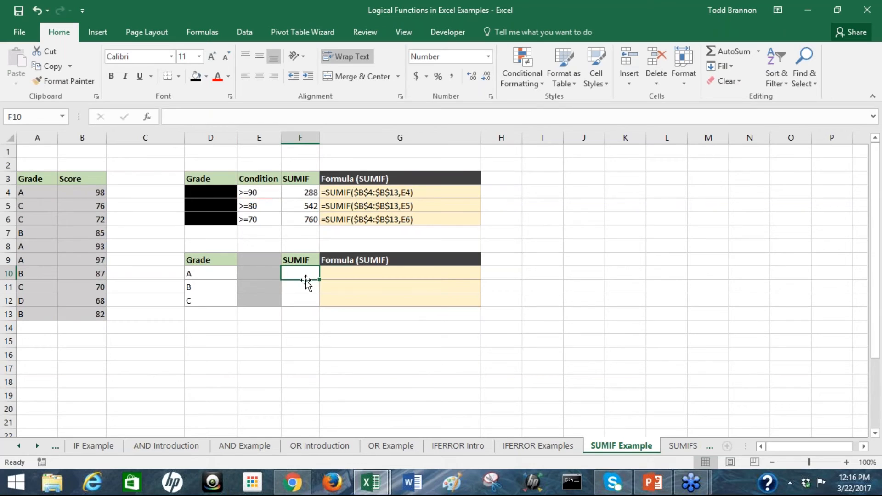
type("=sumi")
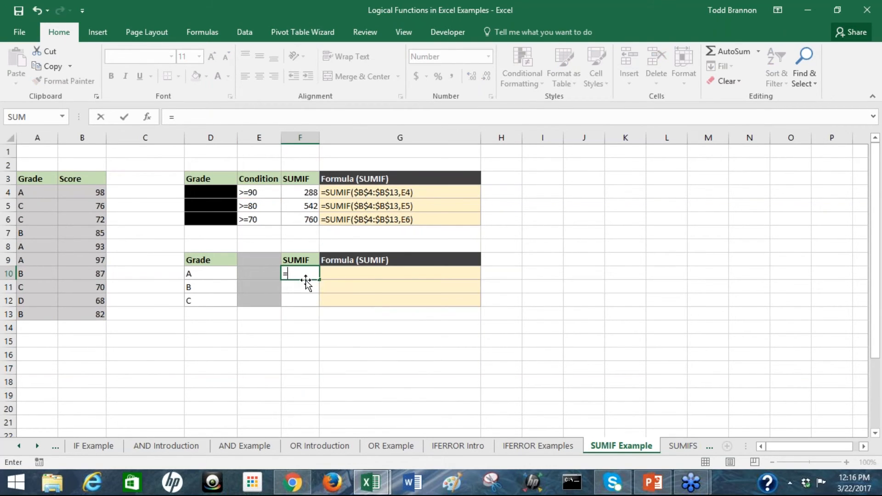
double_click(305, 283)
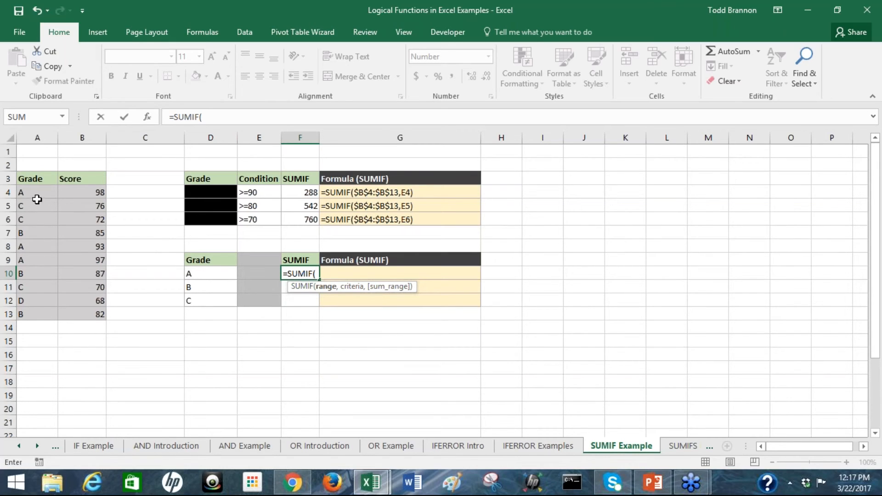
left_click_drag(36, 193, 47, 320)
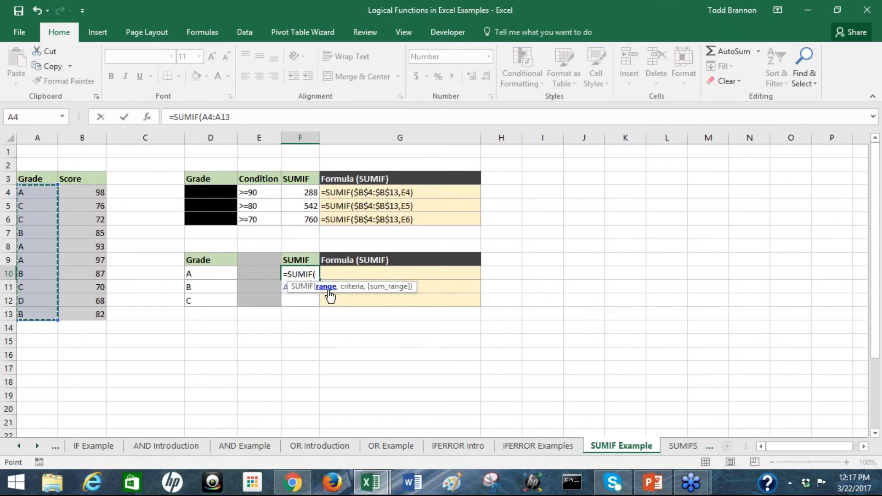
key("F4")
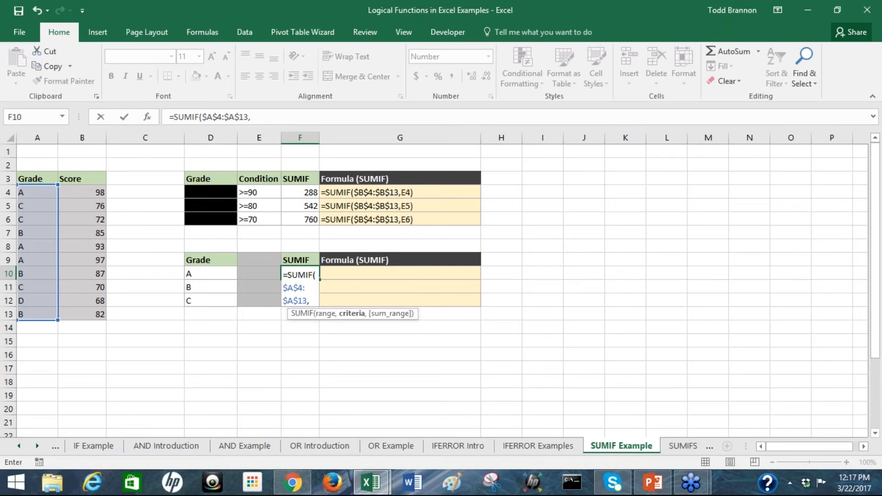
left_click(203, 272)
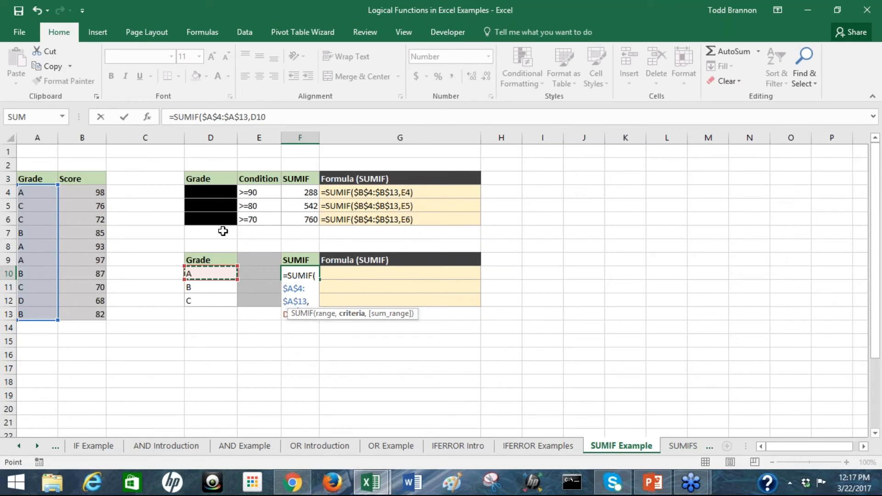
type(",")
left_click_drag(87, 192, 78, 316)
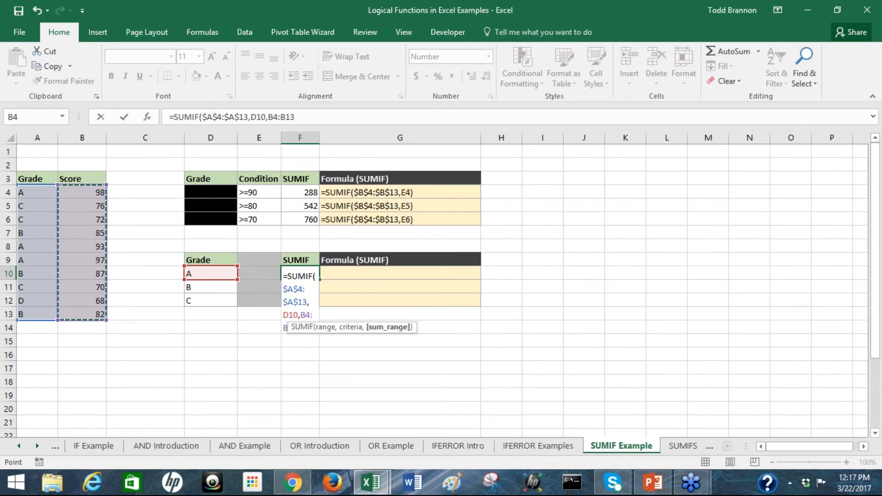
key("F4")
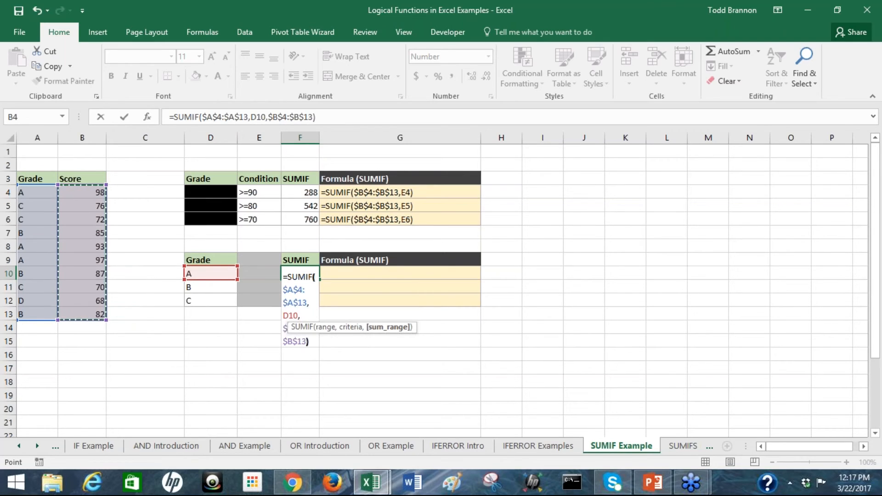
type(")")
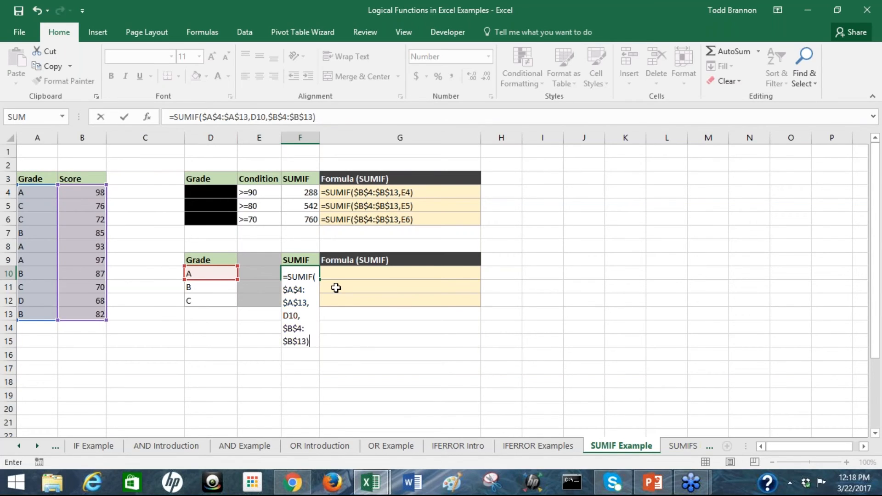
key("Return")
Compare the grade-based sum in F10 with the condition-based sum in F4, and fill the F10 formula down through F12
left_click(310, 192)
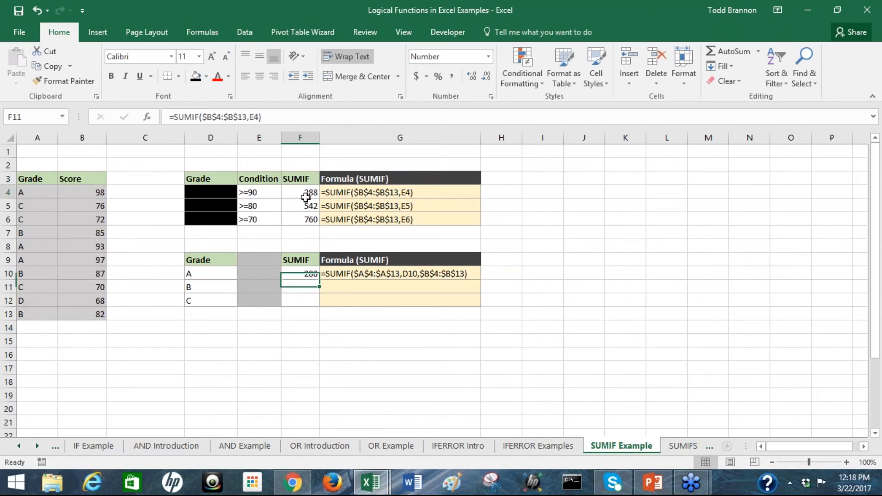
left_click(312, 271)
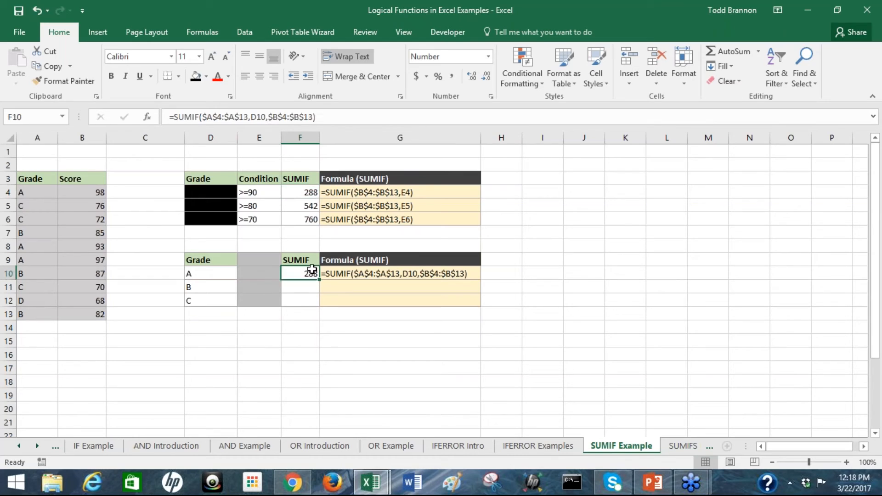
left_click(292, 192)
left_click(304, 272)
left_click_drag(318, 279, 317, 305)
Compare the SUMIF results in F10:F12 with the upper table, and examine the criteria cell D10 and the grade range A4:A13
left_click(301, 286)
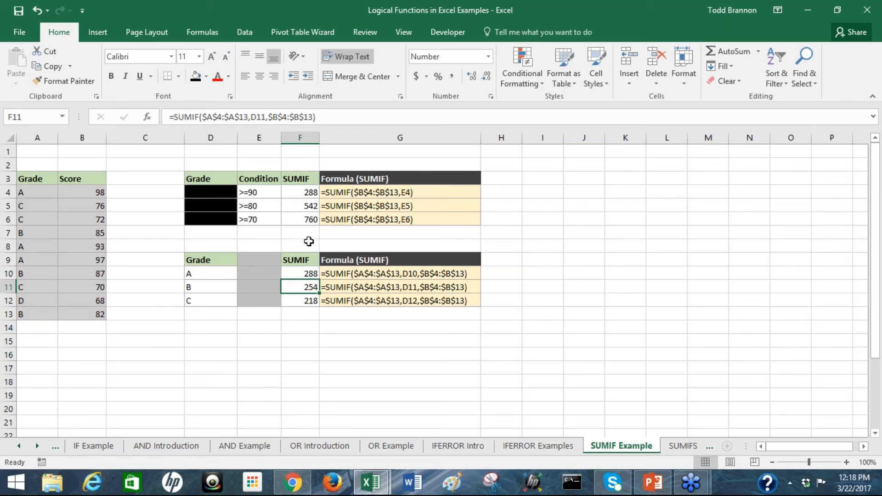
left_click(296, 206)
left_click(309, 288)
left_click(294, 301)
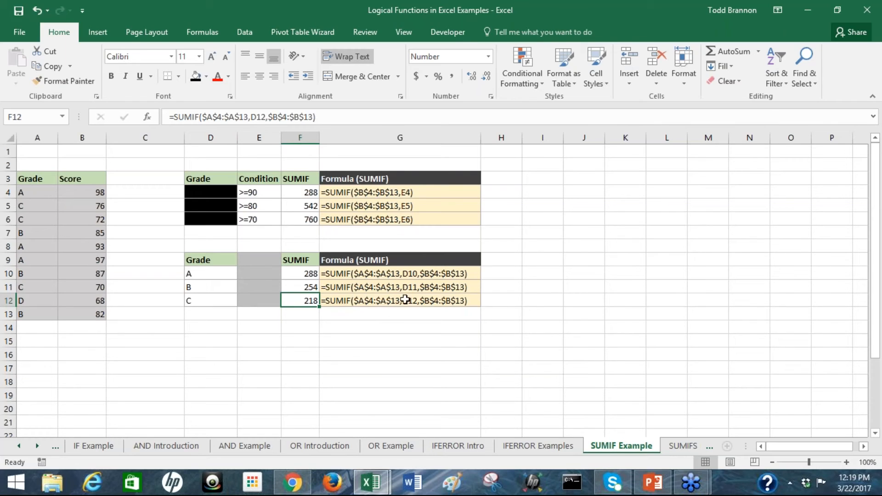
left_click(302, 275)
left_click(208, 273)
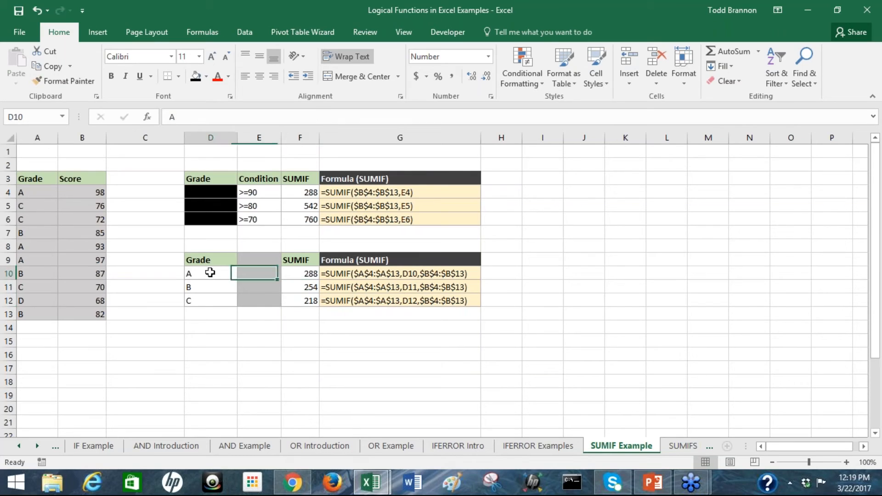
left_click_drag(40, 192, 46, 312)
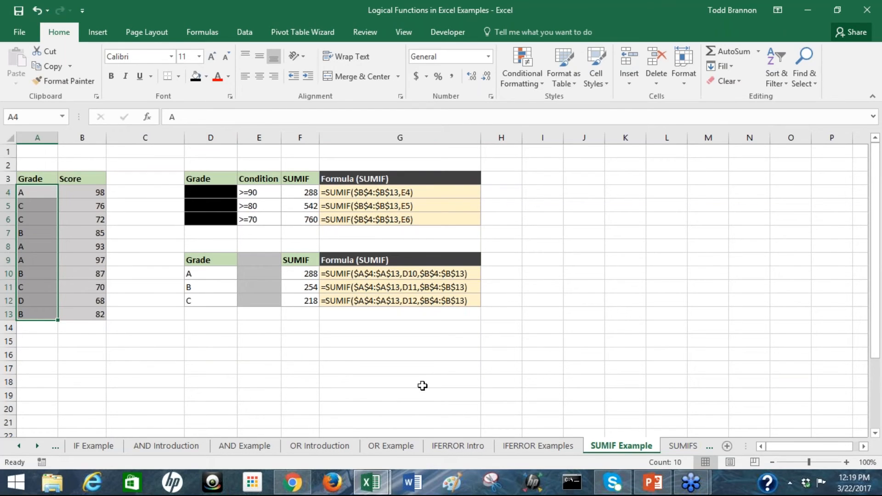
Switch to the COUNTIF Example sheet and review the scores in B4:B13 and the grade A condition in E4
left_click(681, 447)
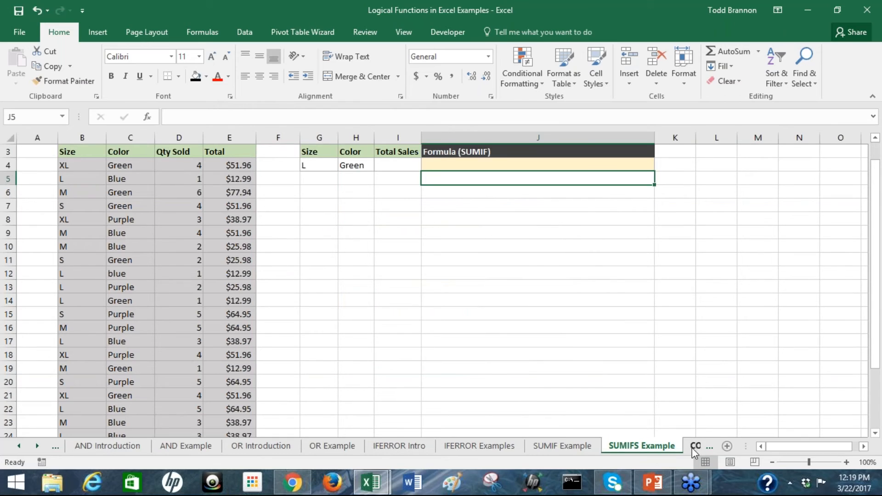
left_click(692, 446)
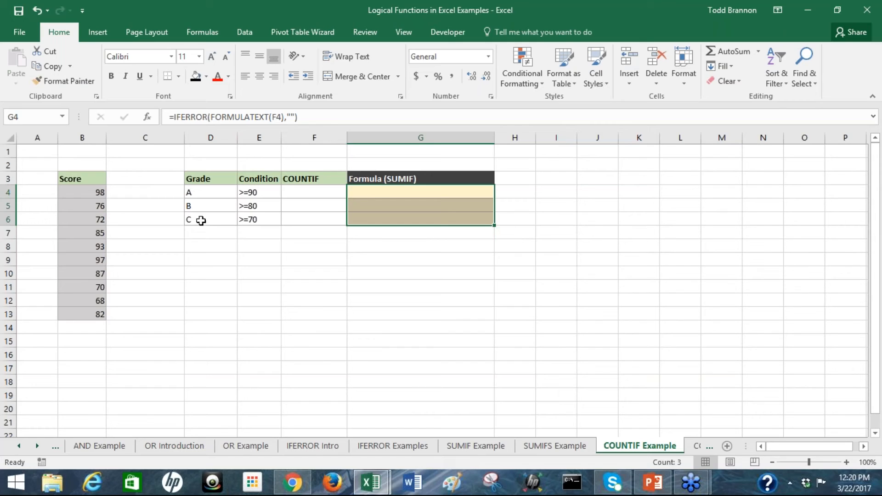
left_click(315, 193)
left_click_drag(73, 191, 97, 314)
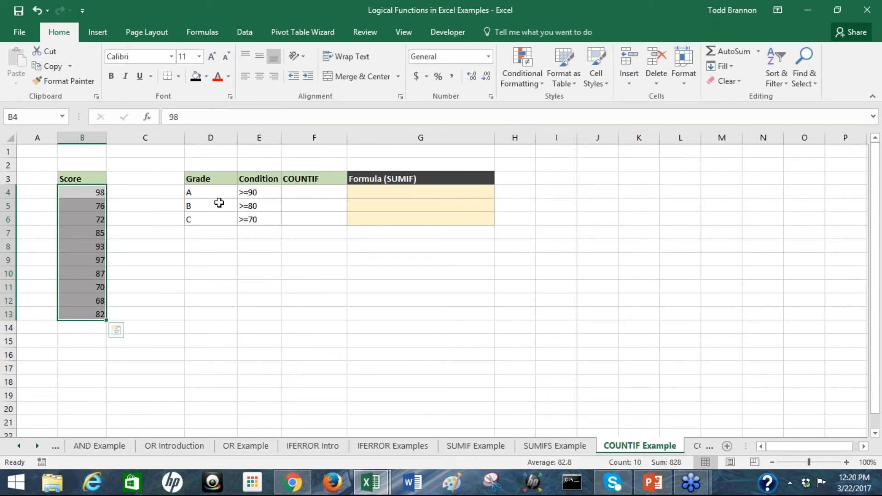
left_click(312, 195)
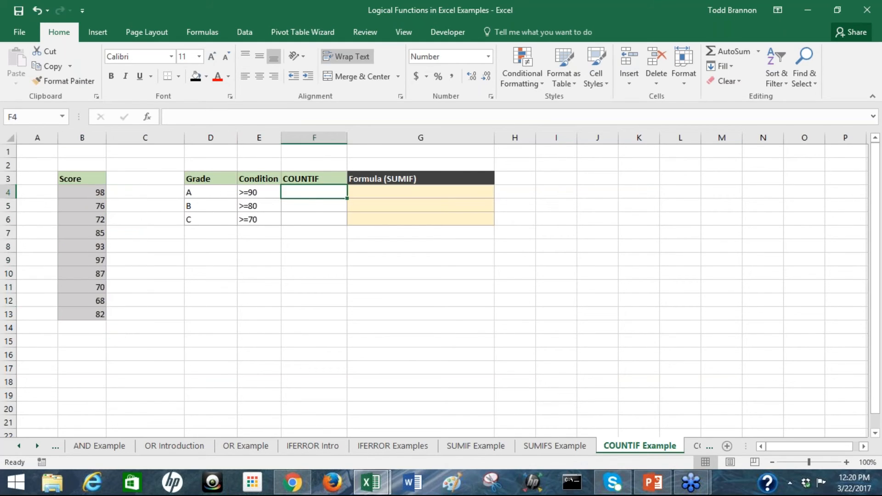
left_click(276, 193)
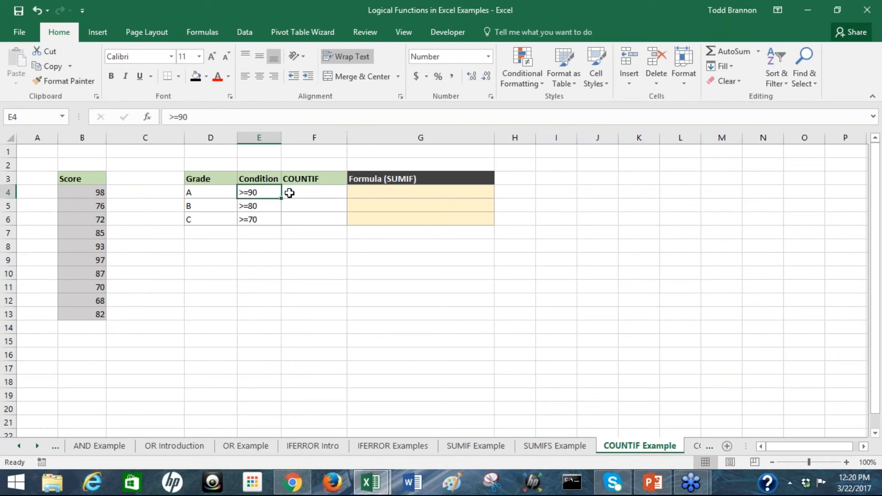
left_click(209, 192)
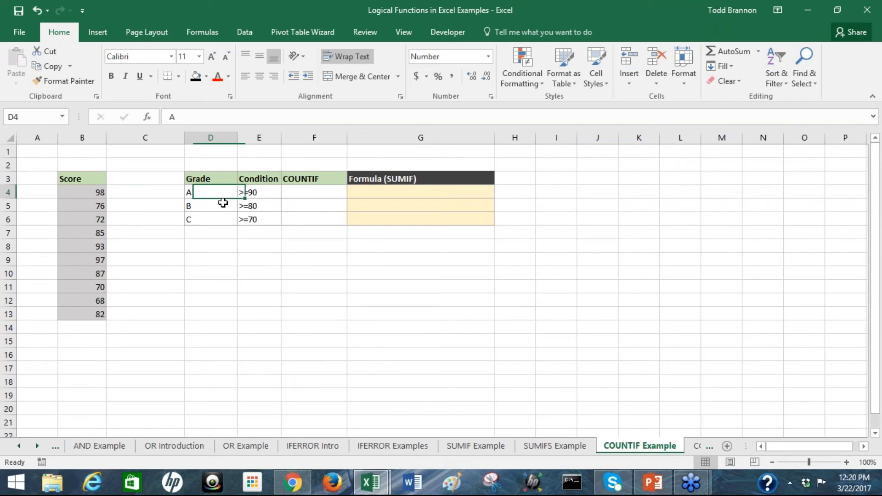
Enter =COUNTIF($B$4:$B$13,E4) in F4 to count the scores meeting the grade A condition, with the score range locked as absolute
left_click(314, 193)
type("=COUNTIF(")
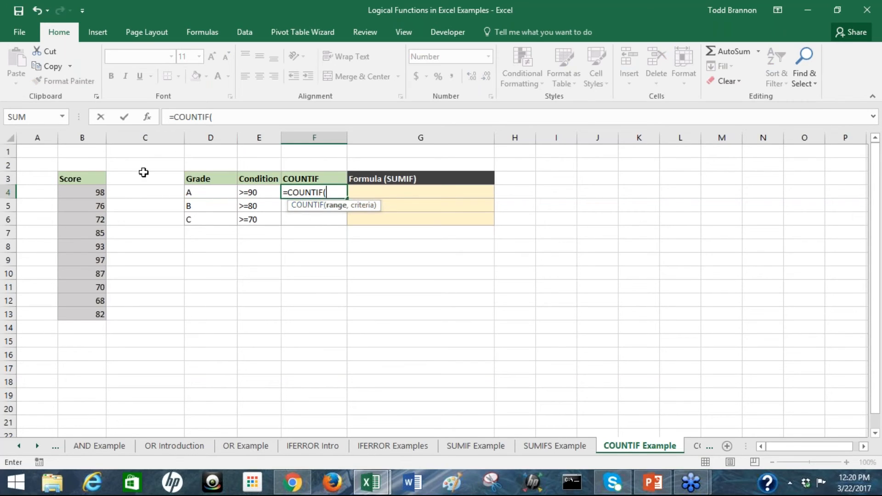
left_click_drag(84, 193, 100, 314)
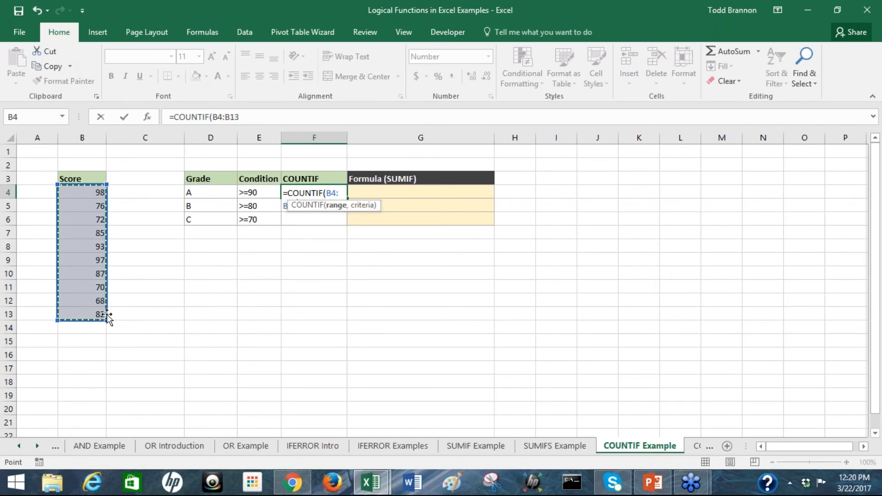
key("F4")
type(",")
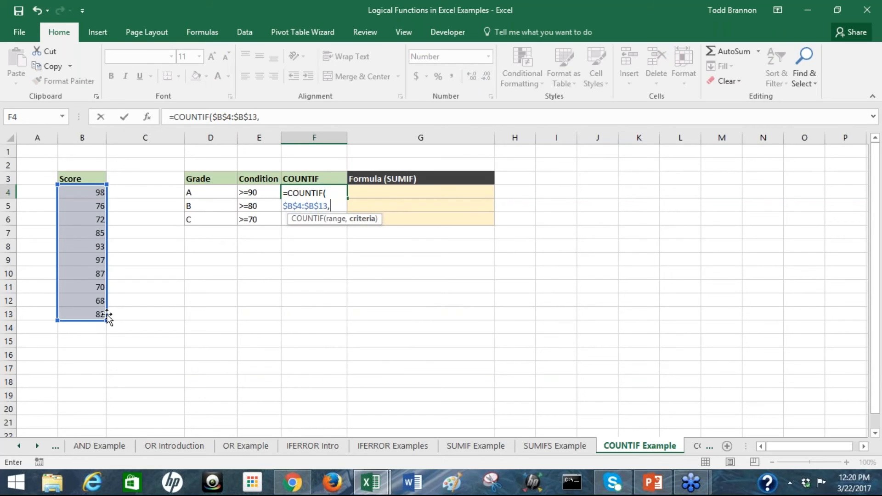
left_click(254, 195)
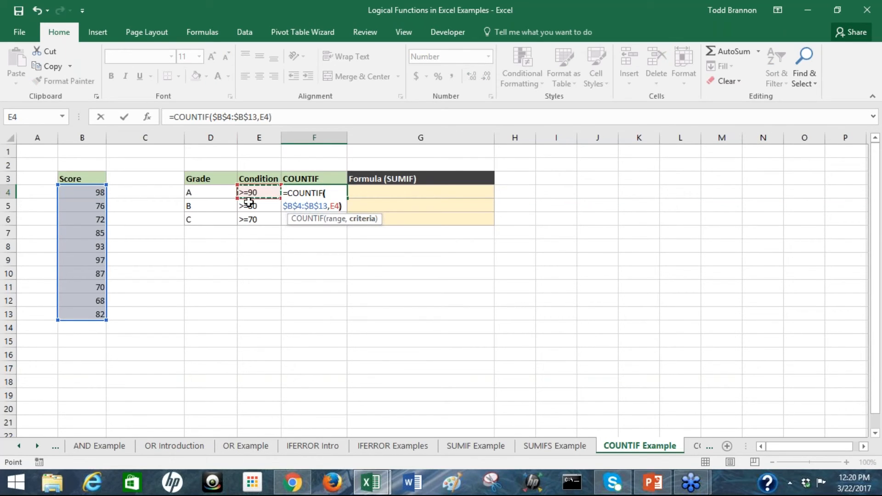
key("Return")
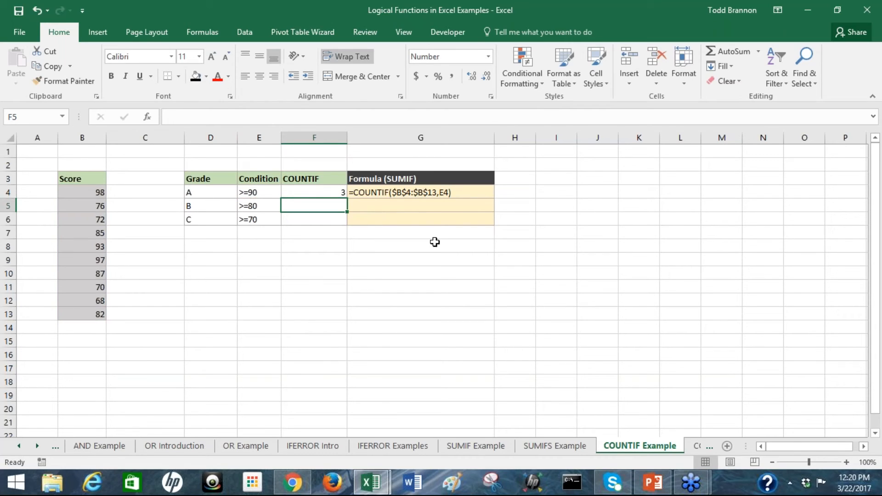
Check which scores in B4:B13 meet the >=90 condition, and fill the COUNTIF formula from F4 down through F6
left_click_drag(88, 193, 84, 315)
left_click_drag(83, 314, 83, 313)
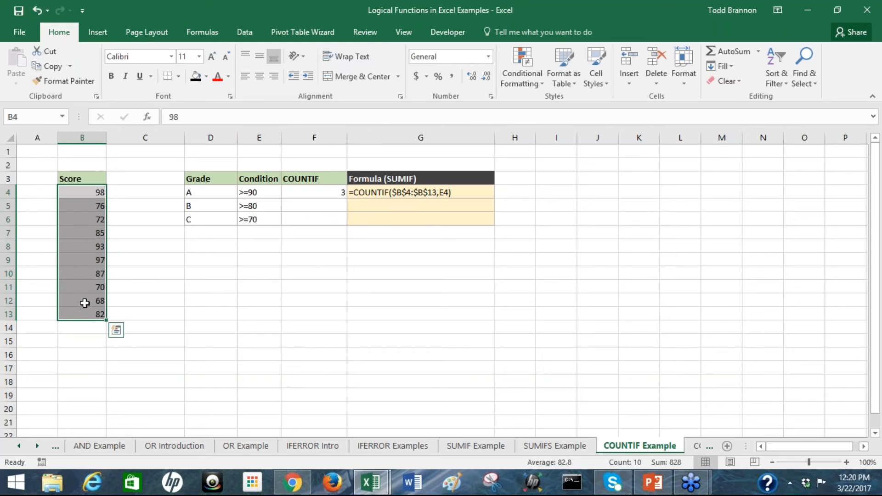
left_click(73, 258)
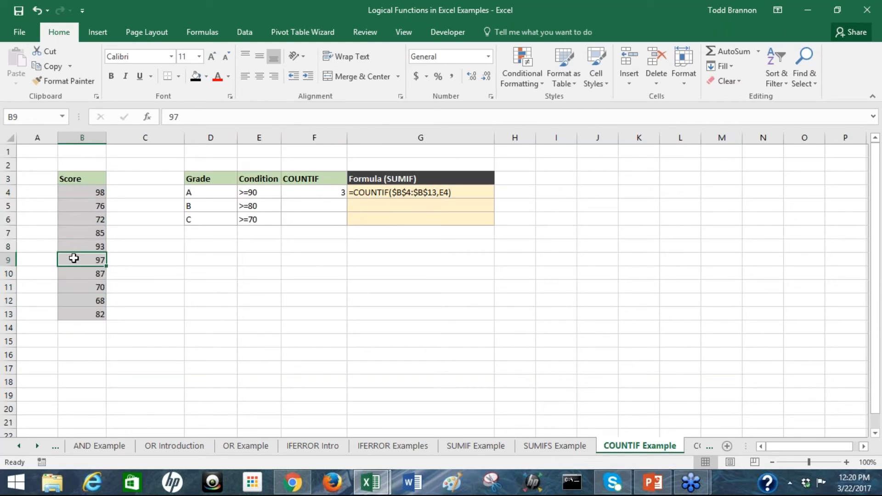
left_click(72, 246)
left_click(71, 195)
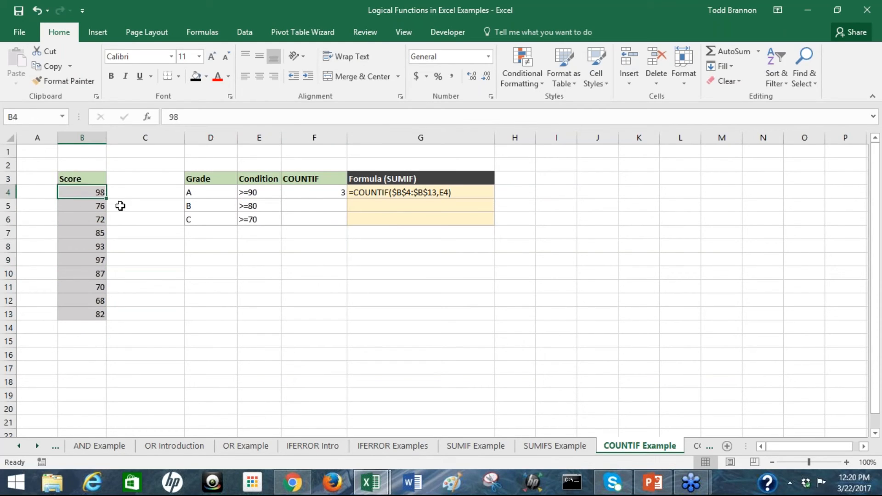
left_click(309, 189)
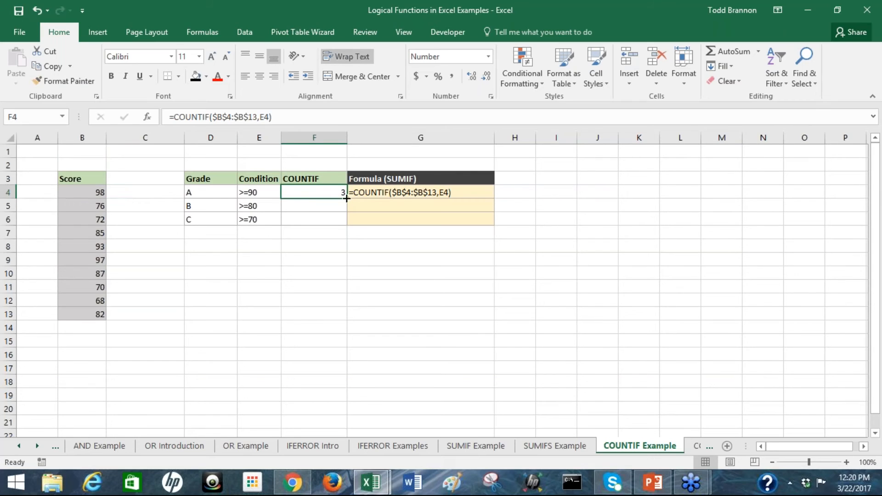
left_click_drag(347, 198, 348, 224)
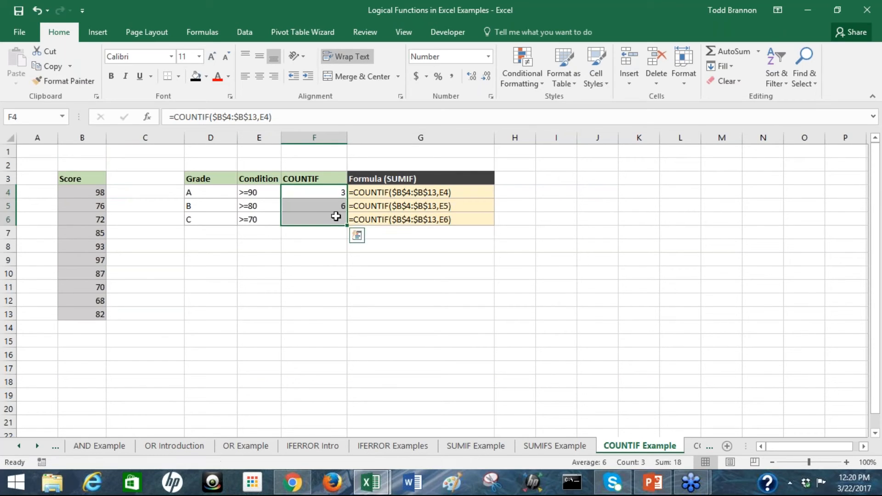
Compare the COUNTIF results in F4 and F5 with the scores in B4:B13 that meet the >=80 condition
left_click(314, 205)
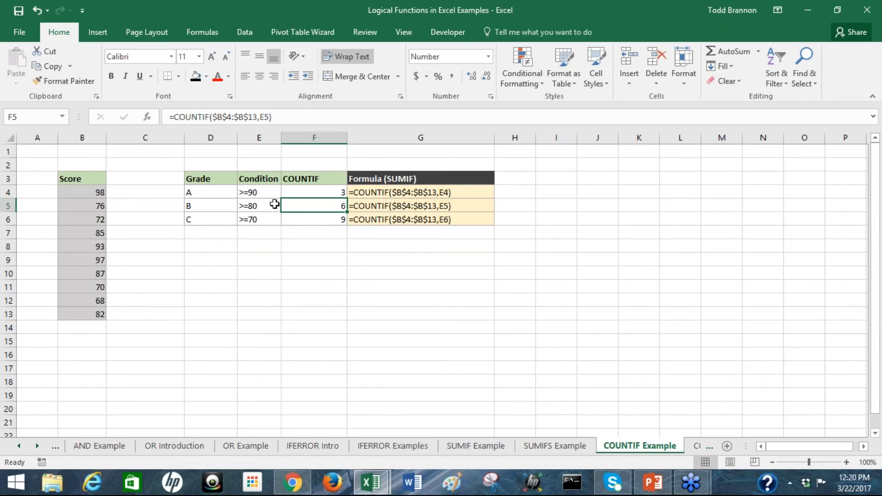
left_click(322, 191)
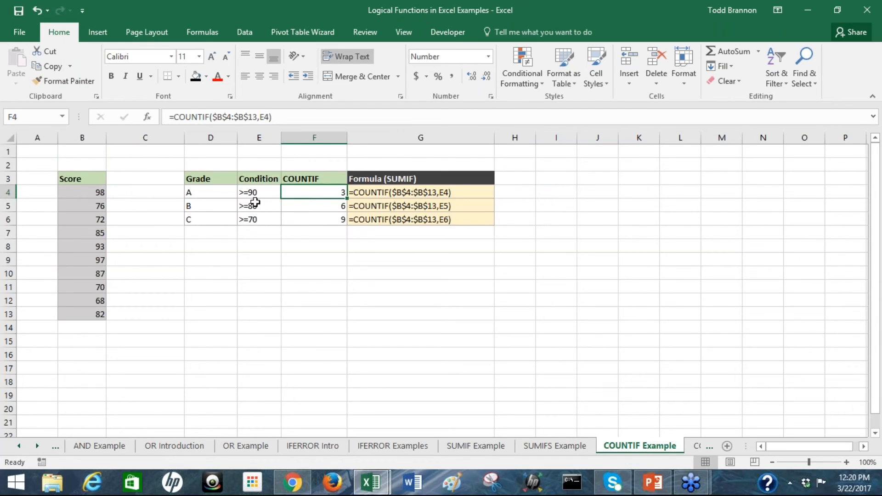
left_click(88, 233)
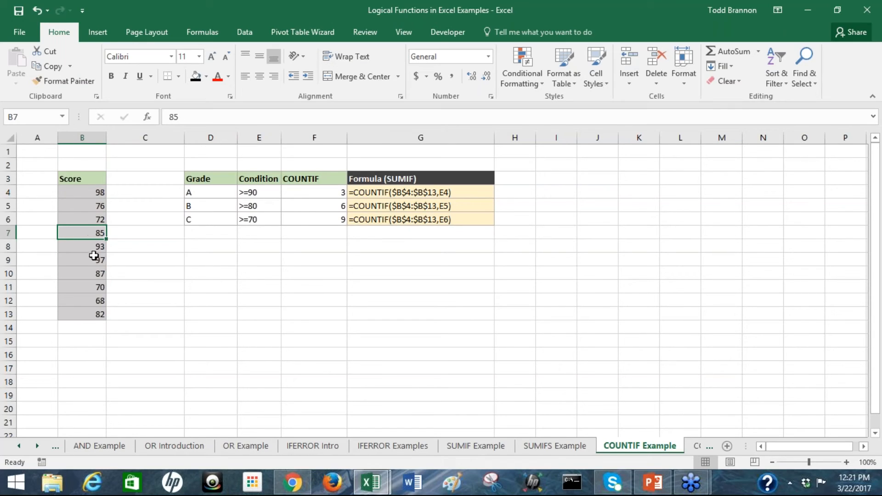
left_click(87, 274)
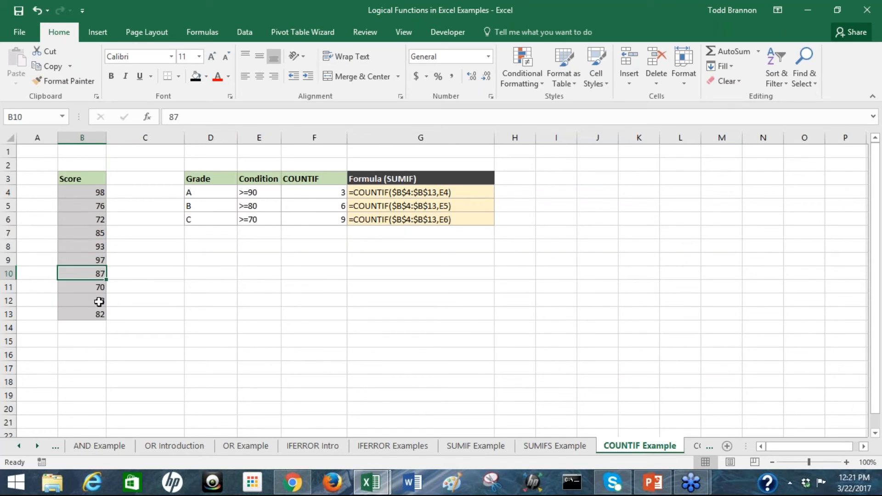
left_click(95, 314)
left_click(301, 207)
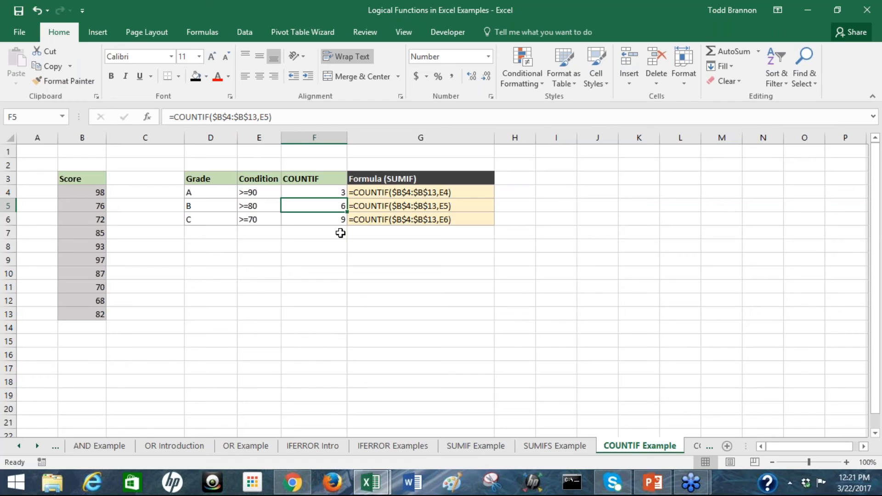
left_click_drag(79, 193, 109, 320)
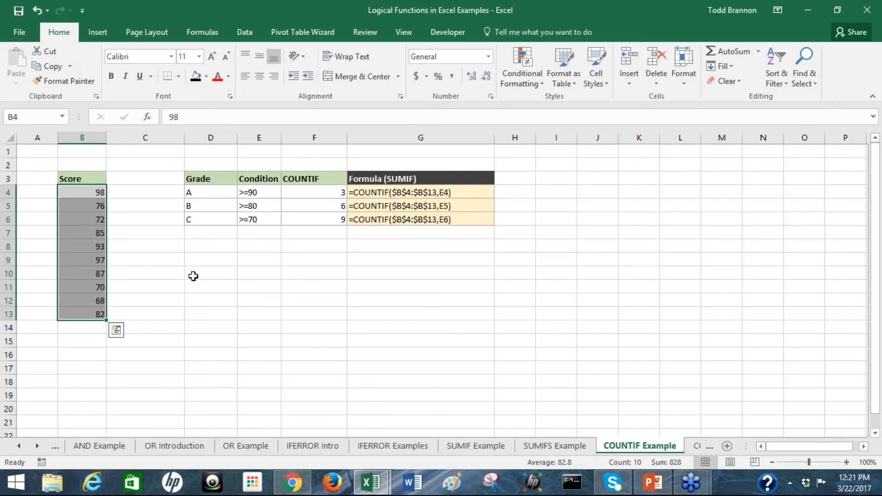
Switch to the Nested IF Example sheet and review the first agent's row in the commission table
left_click(701, 445)
left_click(668, 447)
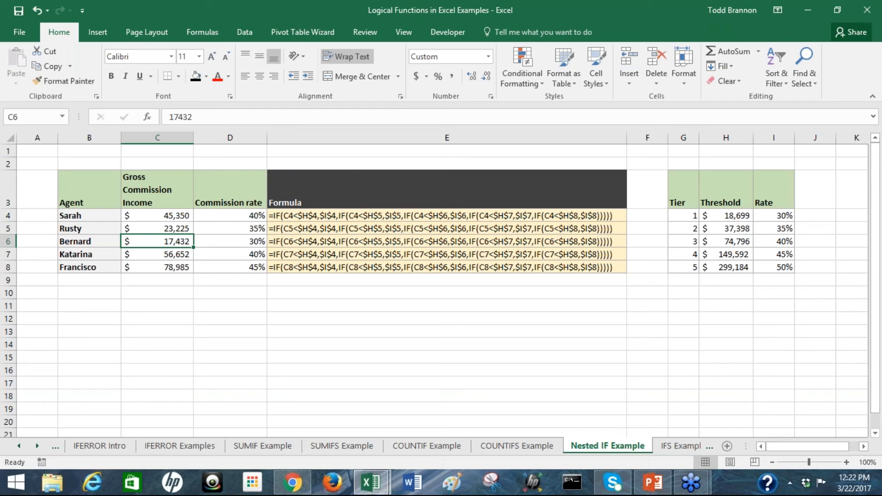
scroll(441, 285, "up", 3, "ctrl")
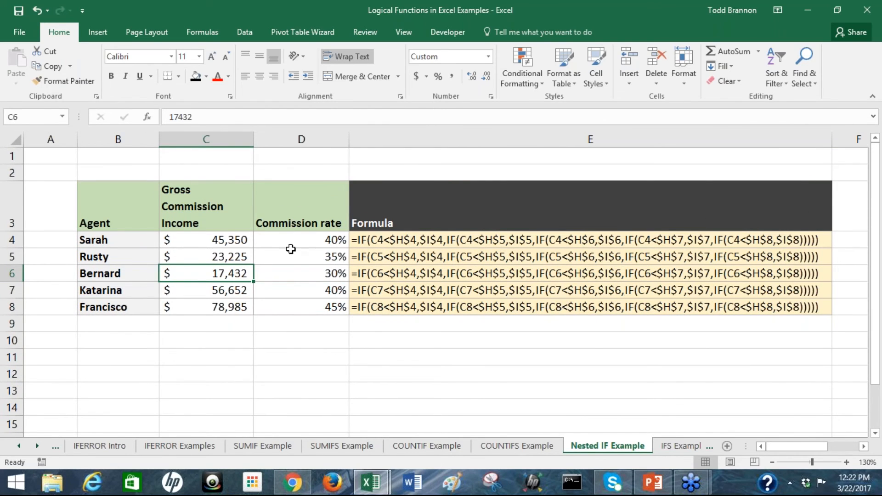
left_click(135, 242)
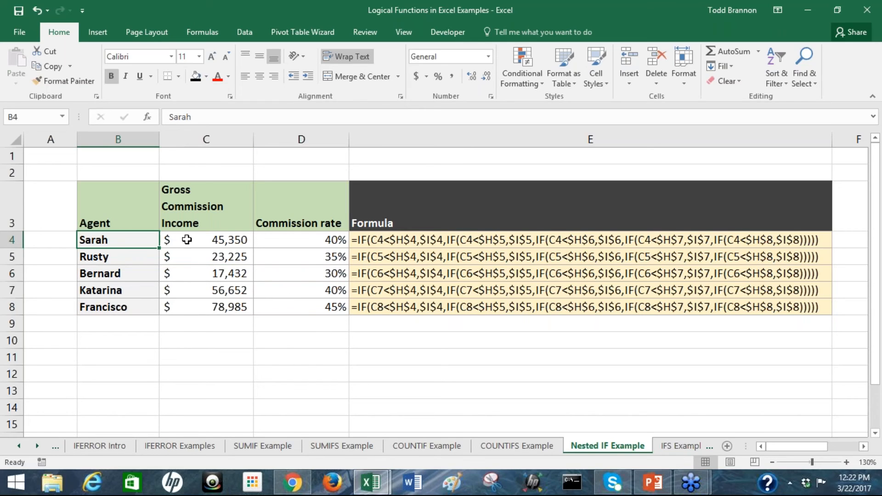
Review the commission tiers by going through the thresholds in column H and the matching rates in I4:I8
left_click_drag(821, 448, 848, 459)
left_click_drag(686, 239, 733, 248)
left_click(731, 243)
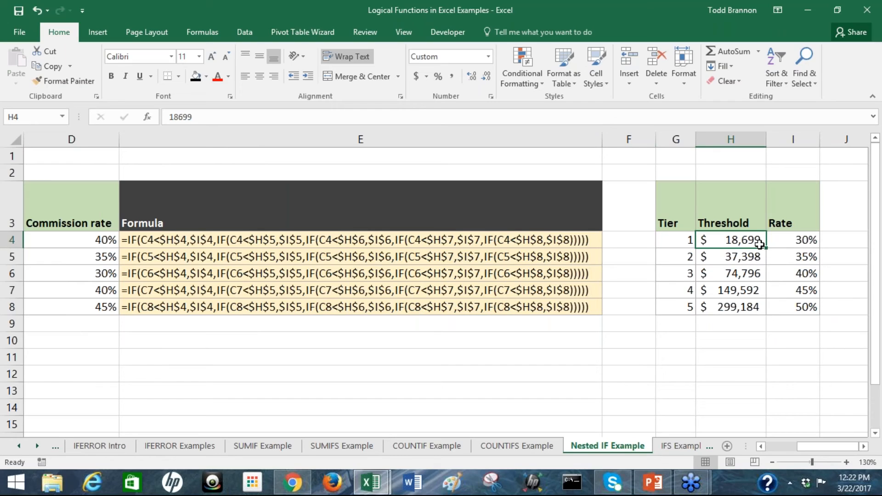
left_click(791, 242)
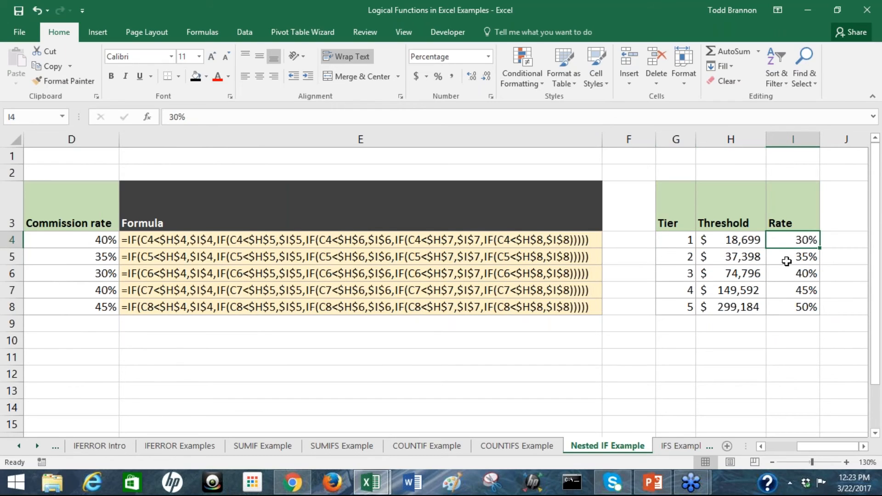
left_click(753, 256)
left_click(753, 273)
left_click(752, 290)
left_click(798, 255)
left_click(799, 273)
left_click(800, 289)
left_click(802, 307)
Examine the first agent's gross commission income in C4 and the nested IF formula behind the commission rate in D4
left_click_drag(836, 448, 801, 448)
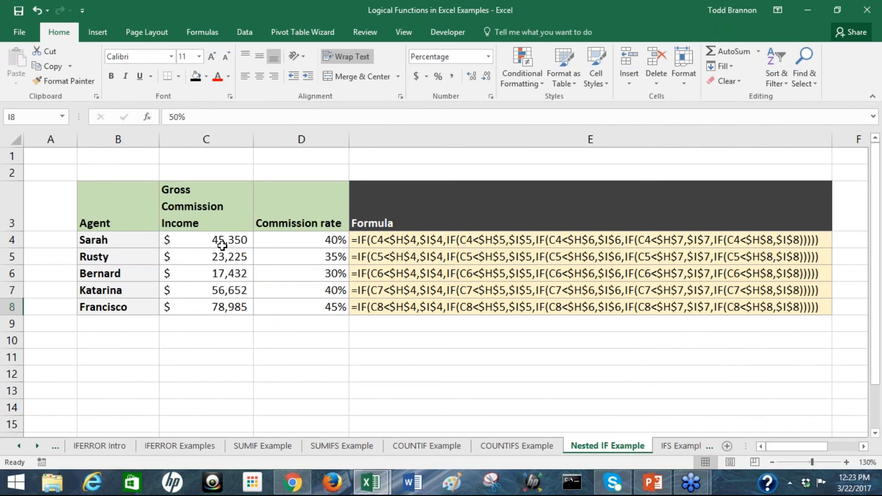
left_click(241, 239)
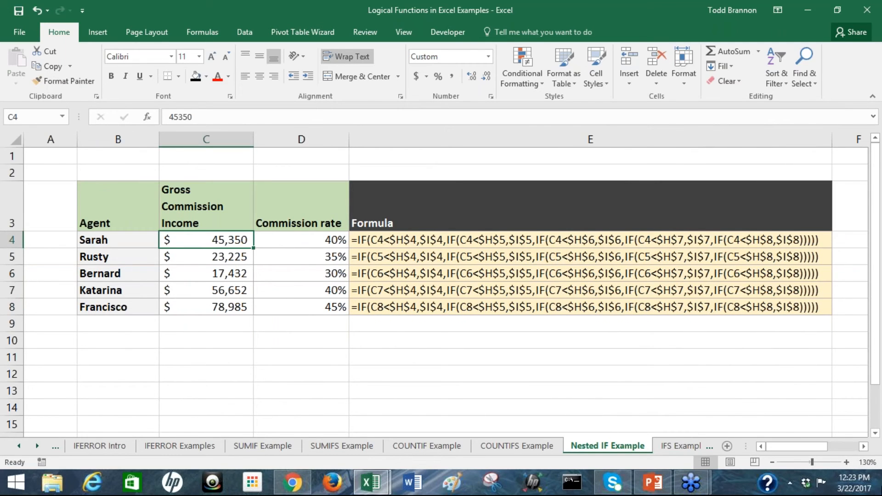
mouse_move(773, 444)
left_mouse_down()
mouse_move(808, 449)
mouse_move(770, 443)
left_mouse_up()
left_click(438, 235)
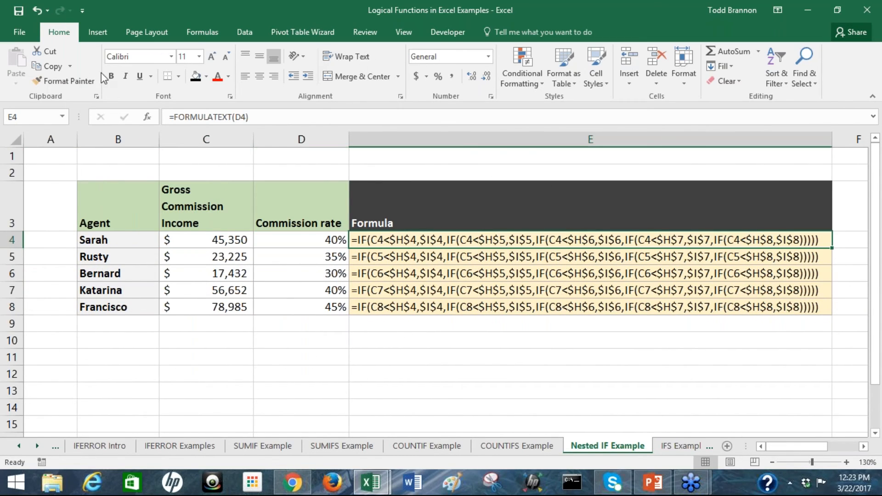
left_click(275, 240)
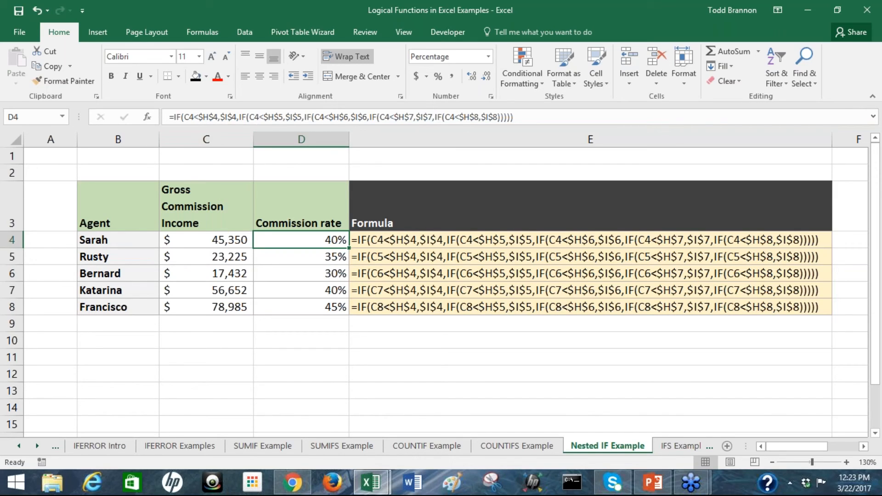
Compare the income in C4 with the tier 1 threshold in H4, and relate both to the formula in D4
mouse_move(877, 461)
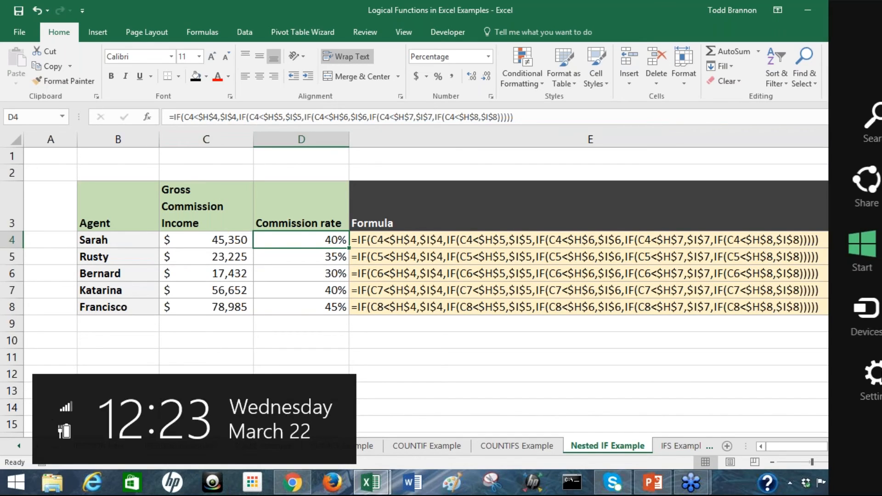
scroll(660, 221, "right", 3)
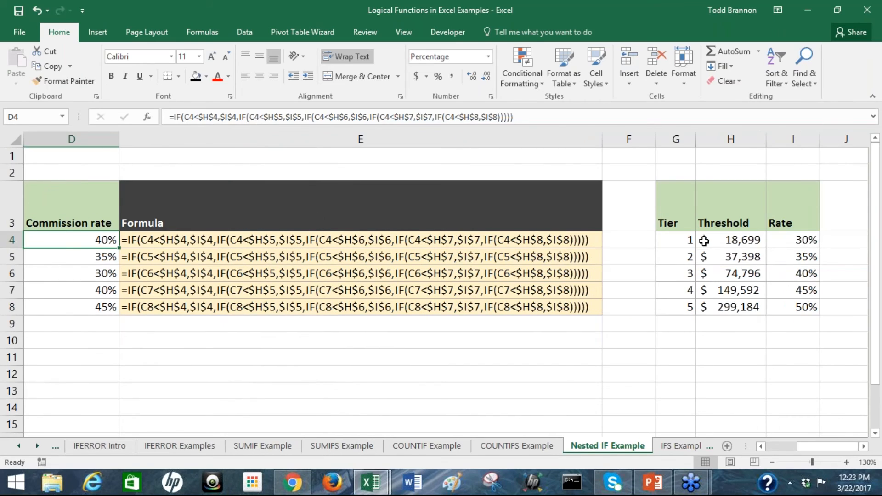
left_click(704, 240)
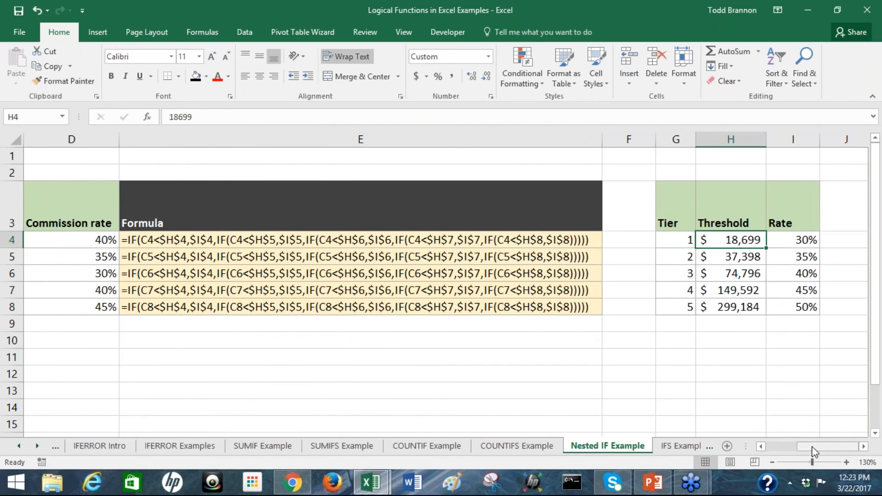
left_click_drag(813, 449, 786, 441)
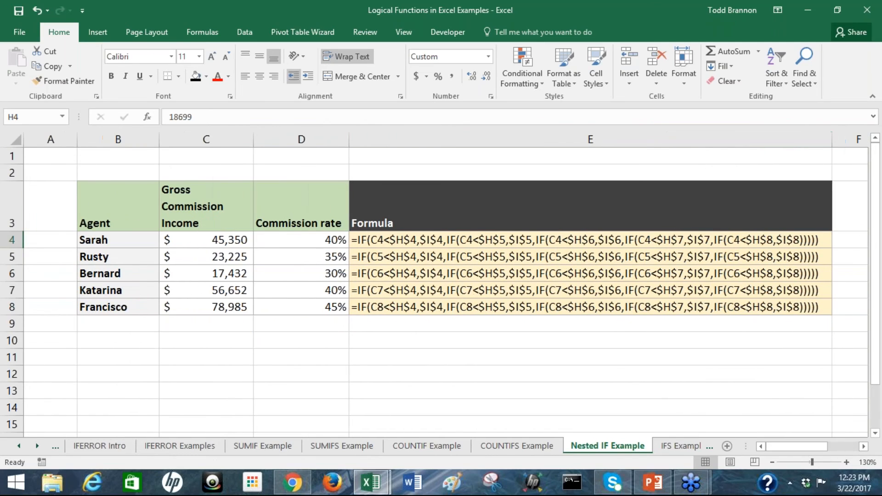
left_click(230, 239)
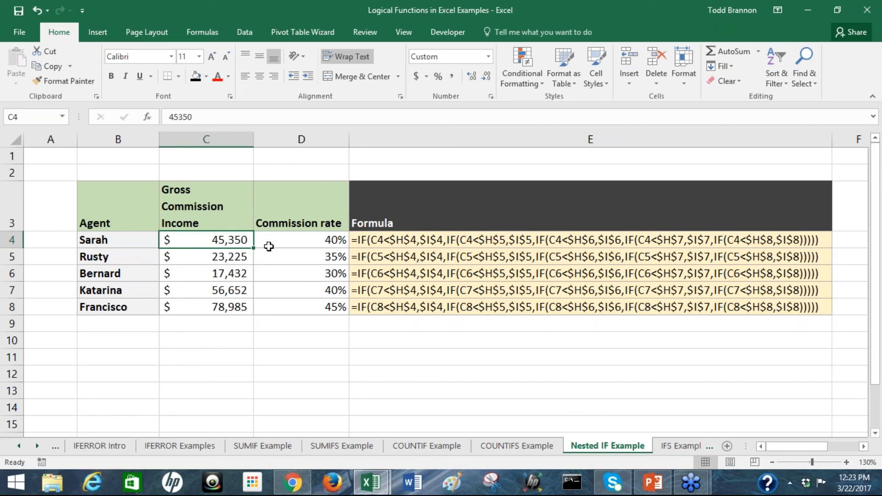
left_click(362, 239)
left_click_drag(800, 448, 822, 451)
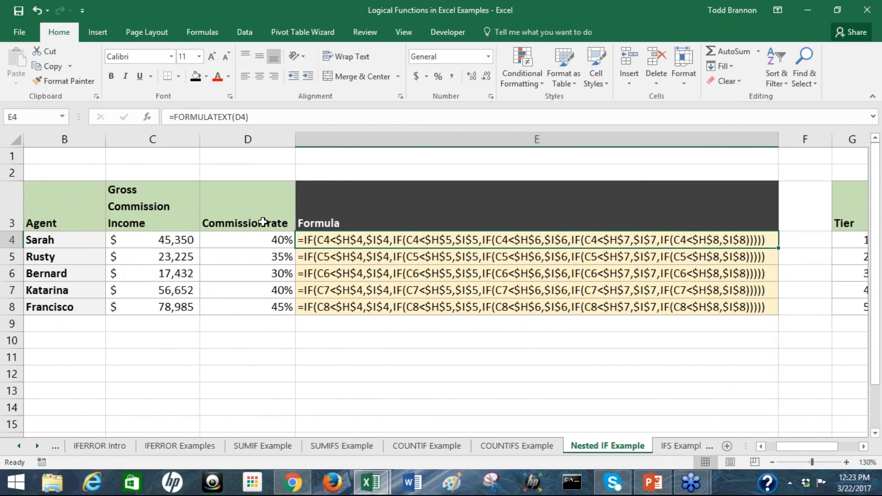
left_click(262, 220)
left_click(273, 245)
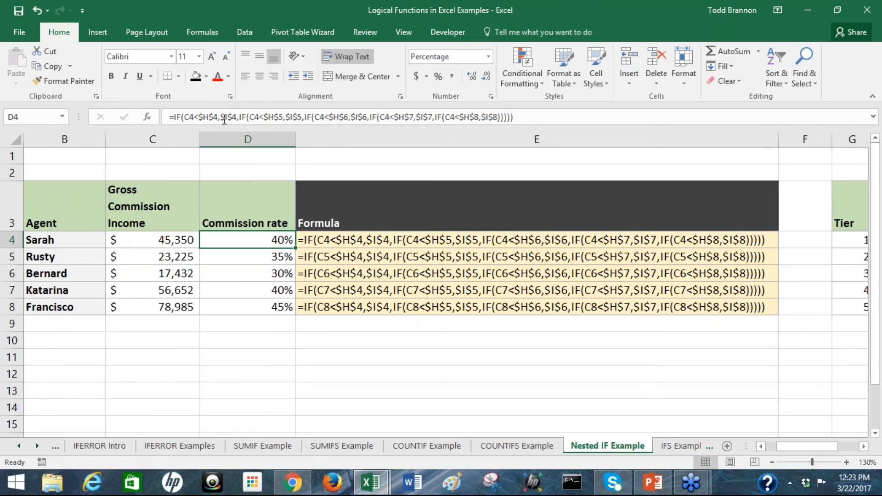
Open the D4 formula for editing and trace the first IF's true and false values against the tier table's referenced cells
left_click(224, 118)
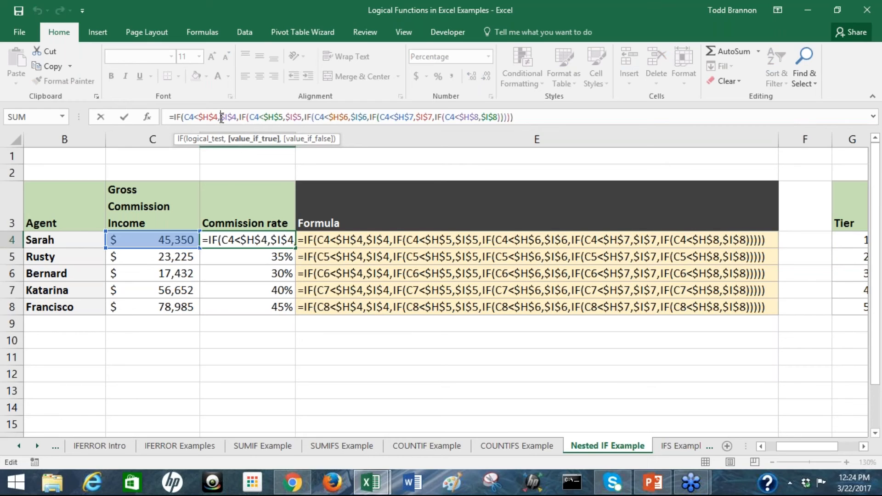
left_click_drag(785, 446, 825, 356)
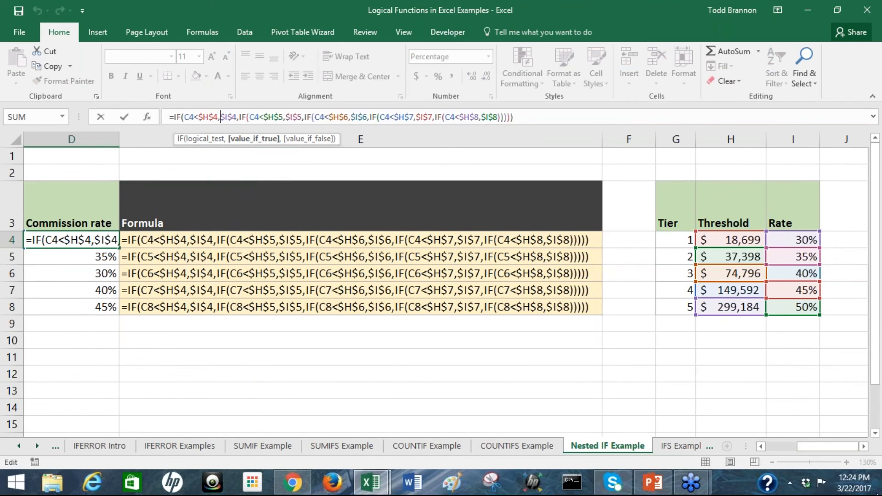
left_click_drag(837, 448, 790, 446)
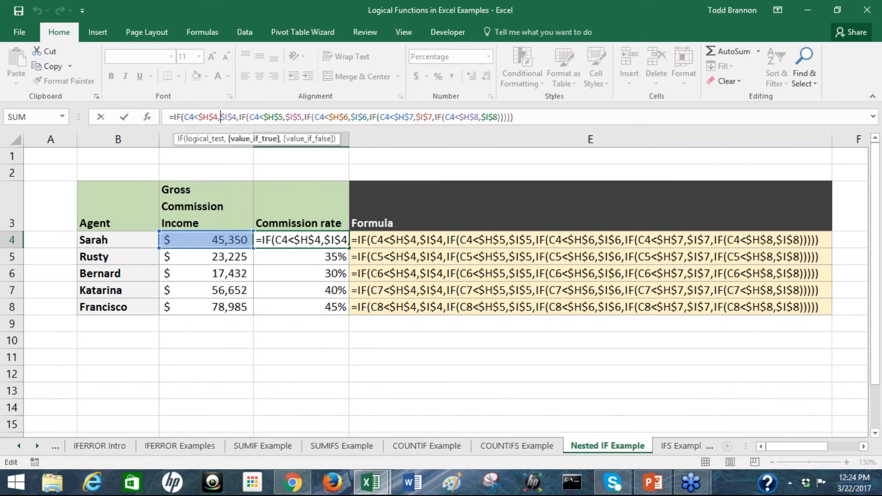
left_click(239, 118)
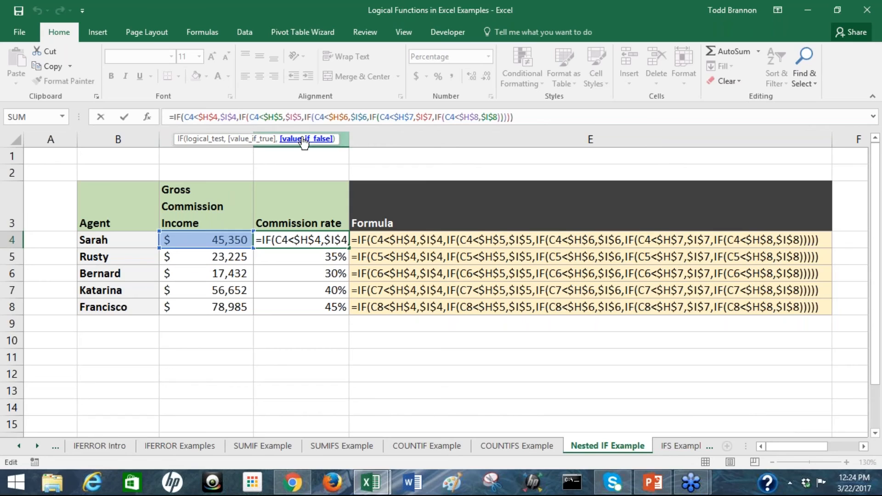
left_click(240, 117)
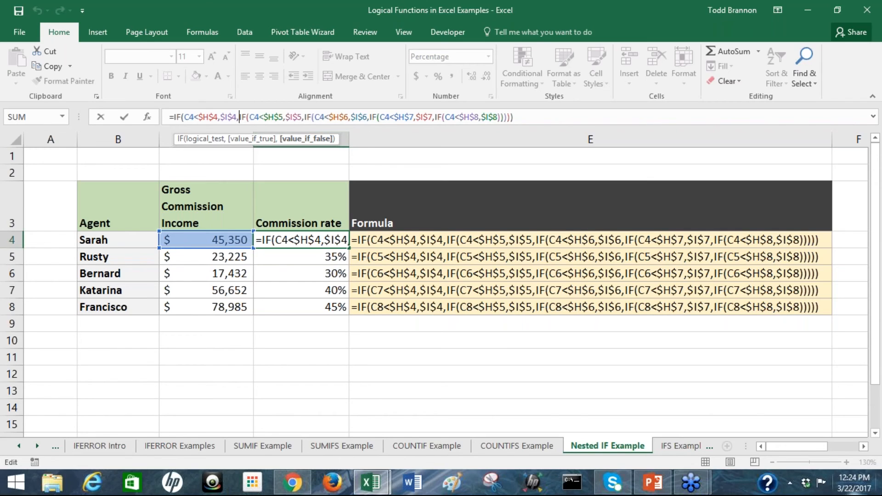
left_click_drag(797, 447, 820, 450)
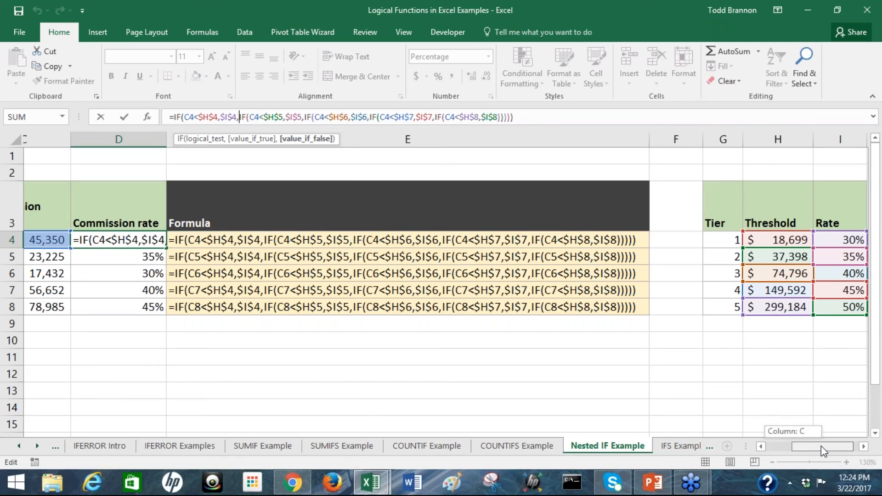
left_click_drag(820, 446, 795, 447)
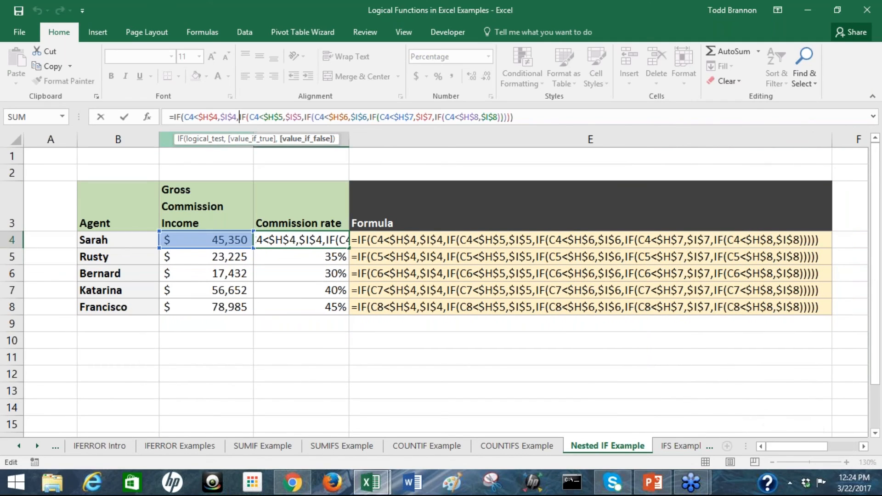
Examine the logical test, true value and false value of the second IF in D4, and leave the formula without editing it
left_click(252, 119)
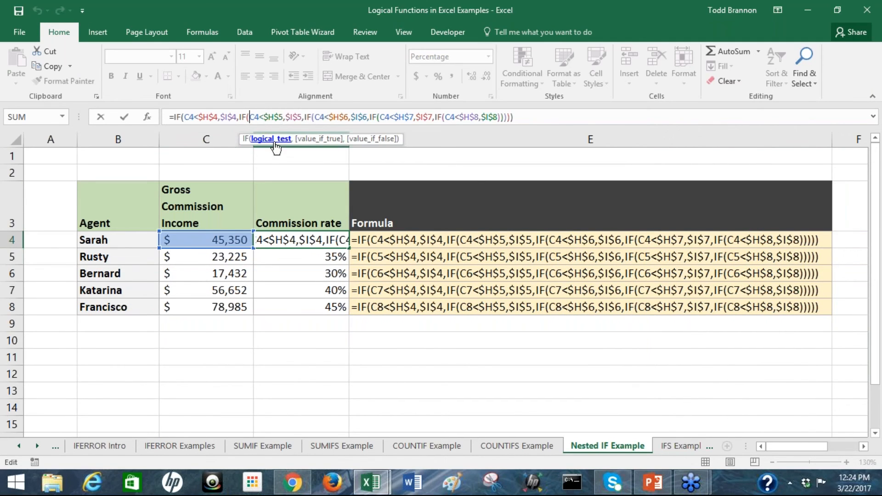
left_click(290, 117)
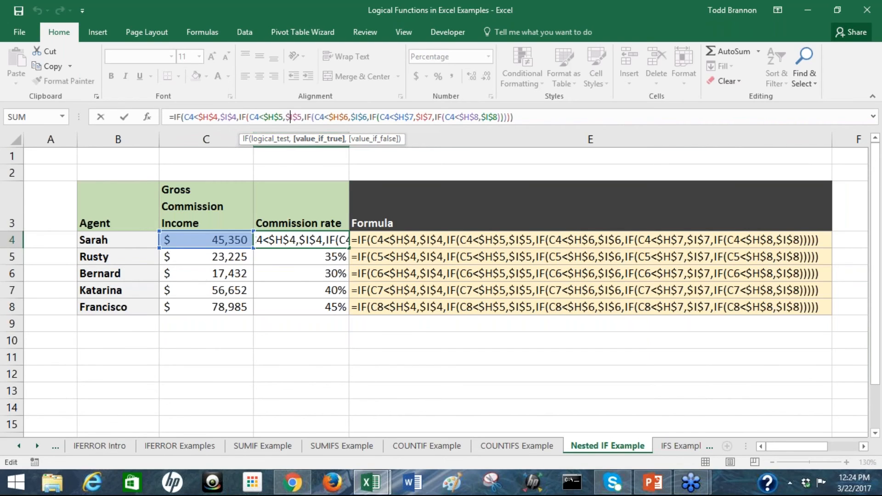
left_click(306, 118)
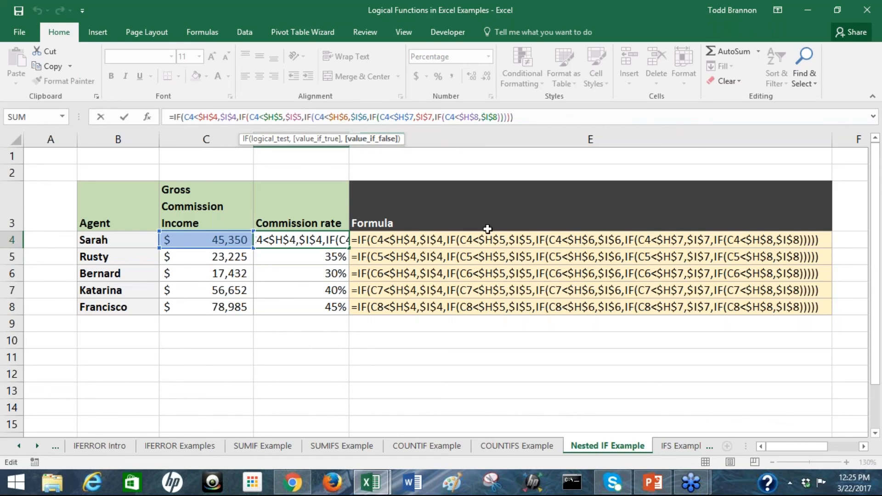
key("Escape")
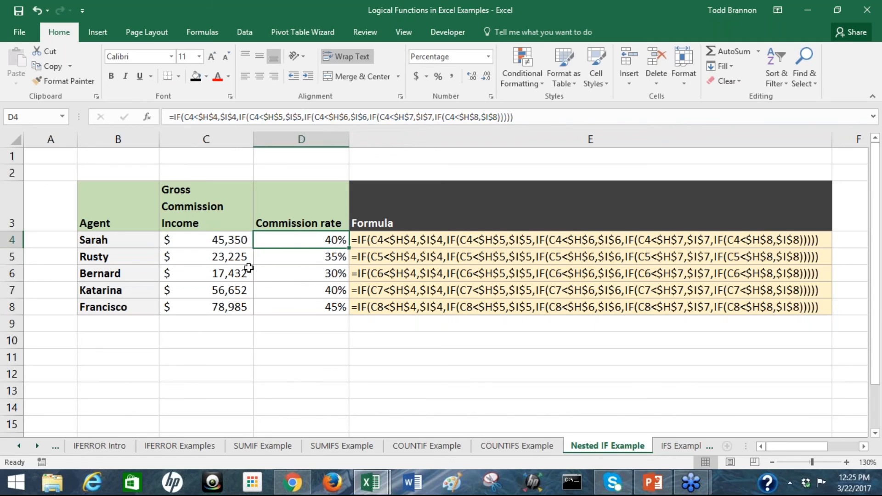
Review the commission rates in D4:D8 and compare the first agent's income in C4 with the tier thresholds and rates
left_click_drag(309, 241, 321, 308)
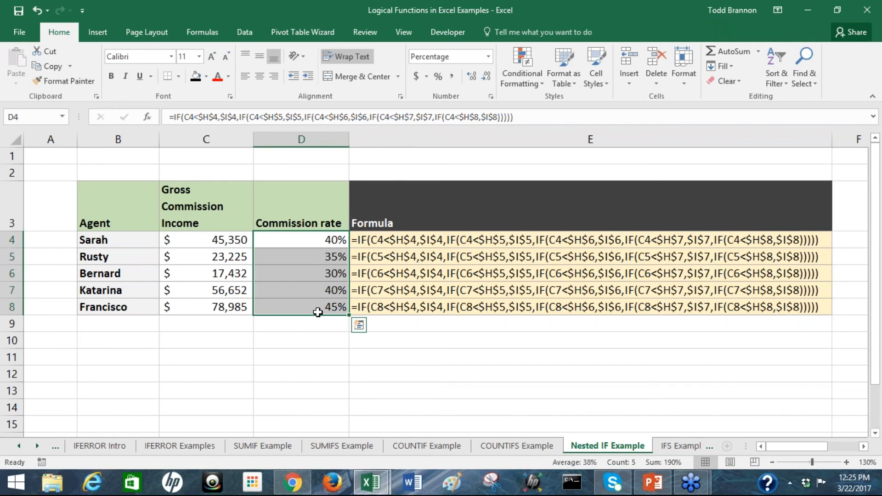
left_click(216, 239)
left_click_drag(785, 450, 817, 450)
left_click_drag(735, 243, 797, 301)
left_click_drag(811, 452, 772, 457)
left_click(207, 240)
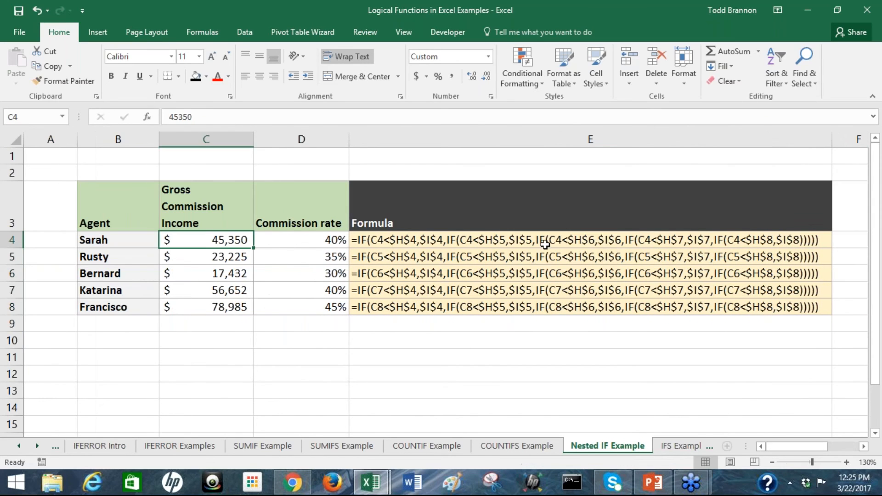
Inspect the nested IF formula in D4 through its closing parentheses, leaving it without editing
left_click(547, 243)
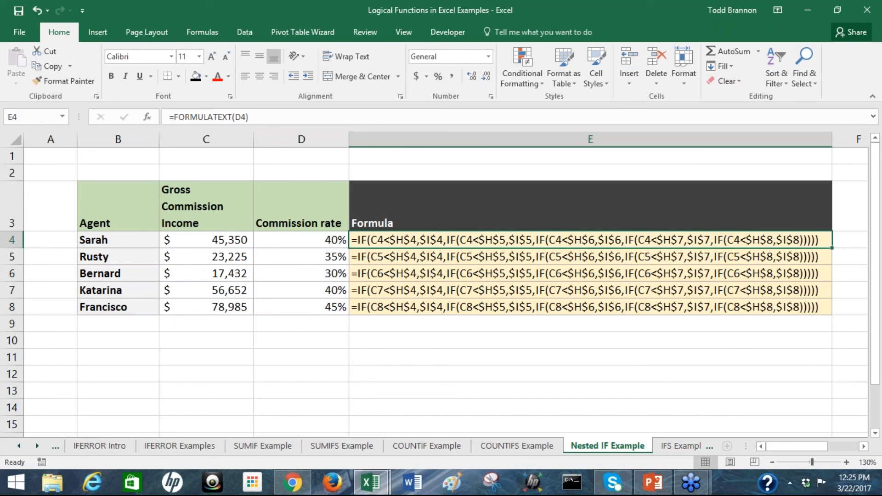
left_click(282, 239)
left_click(518, 118)
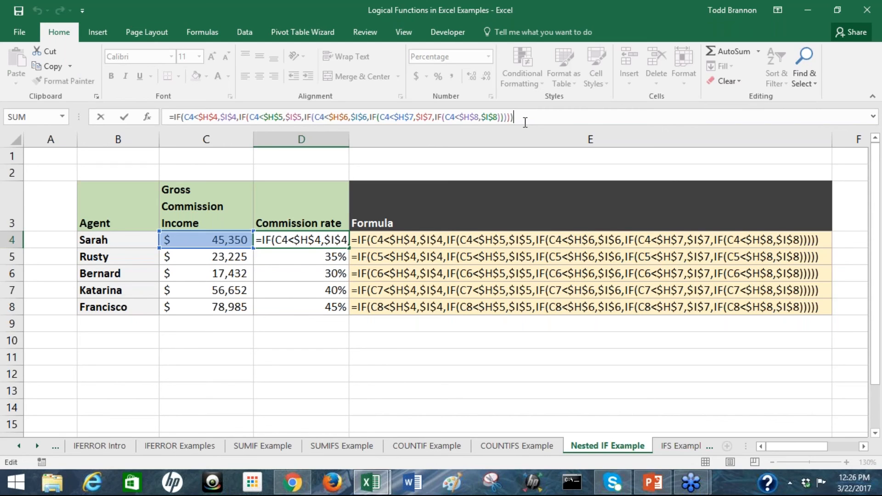
key("Escape")
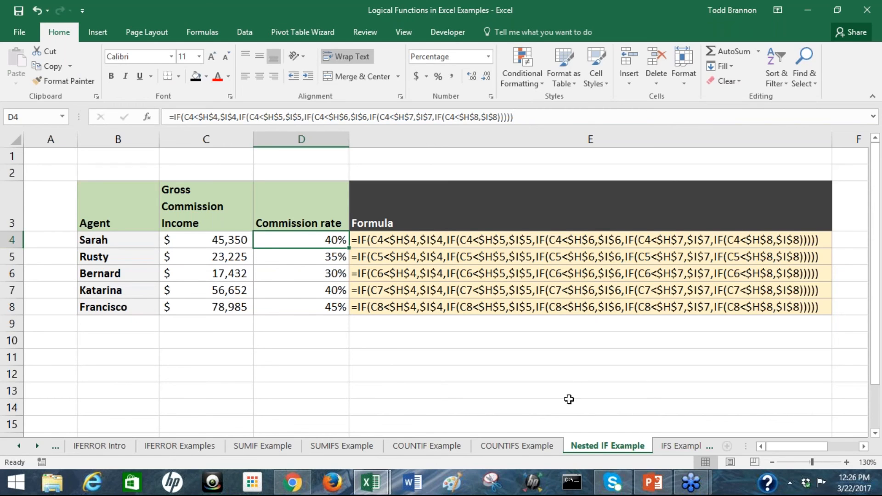
Go to the IFS Example sheet and inspect the D4 formula's function name and argument list, leaving it without editing
left_click(671, 445)
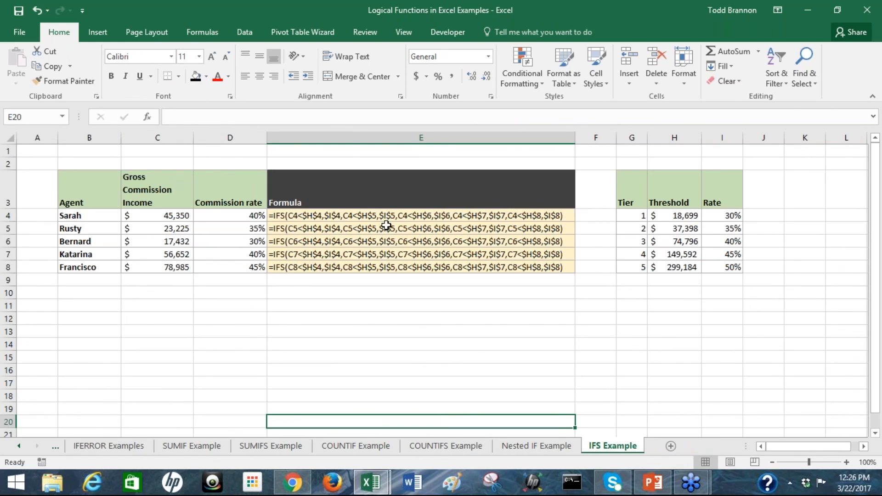
left_click(375, 216)
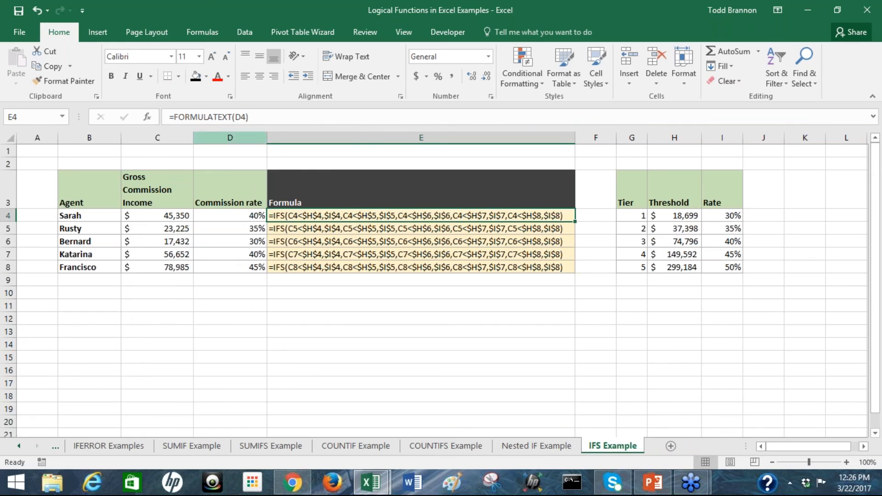
left_click(253, 224)
left_click(250, 216)
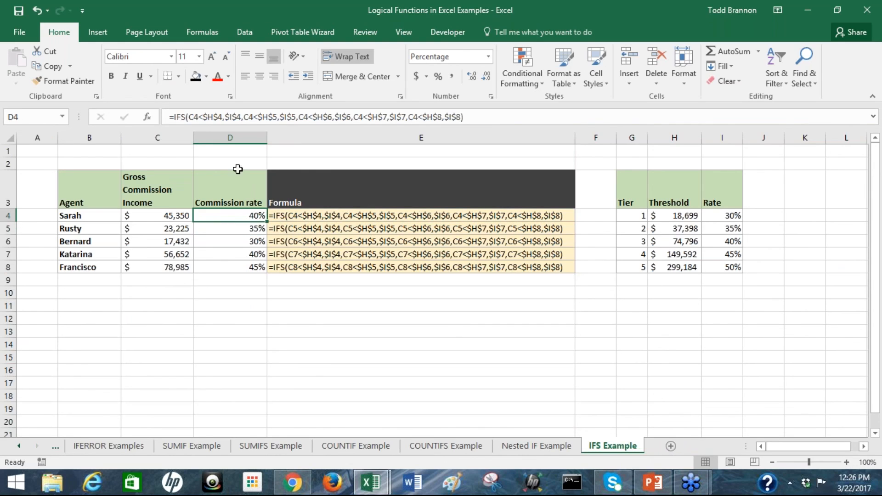
left_click(185, 118)
left_click(185, 118)
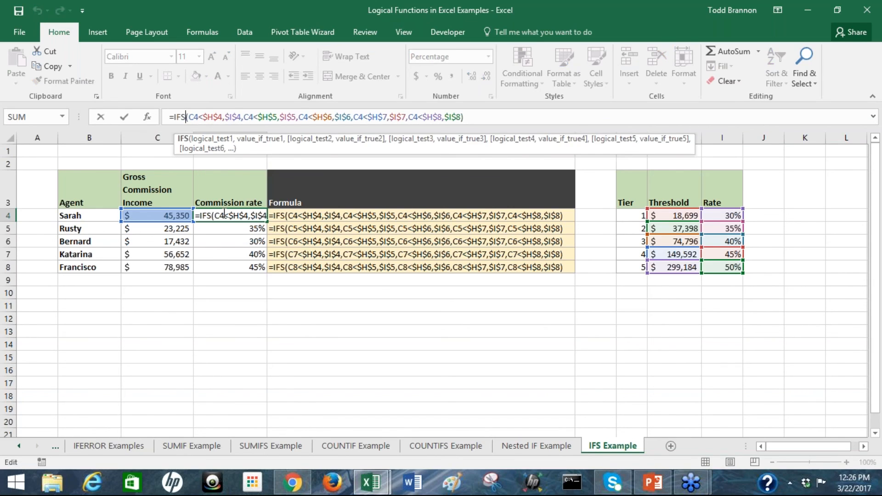
key("Escape")
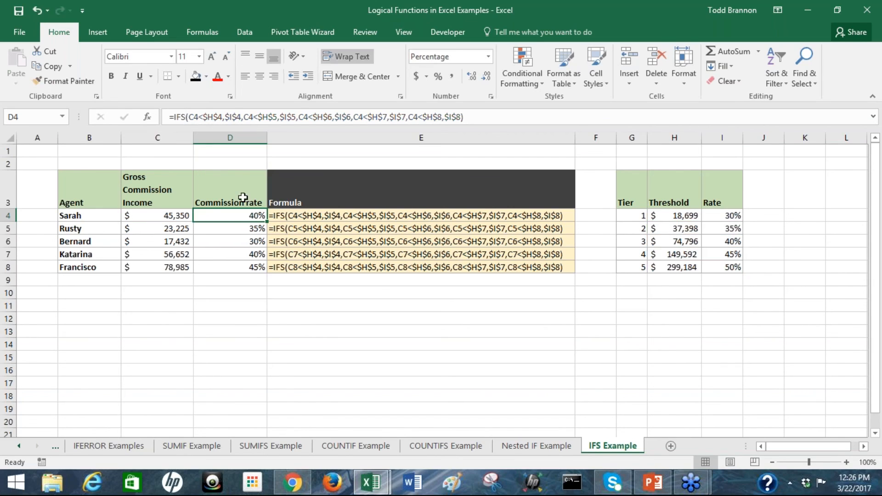
Trace the IFS formula in D4 from its first logical test to its fifth test and value, and leave it unedited
left_click(190, 117)
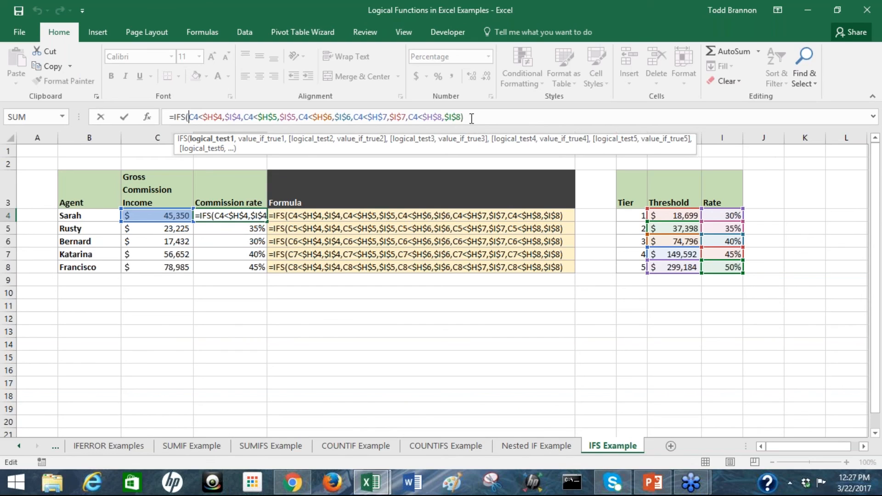
left_click(440, 118)
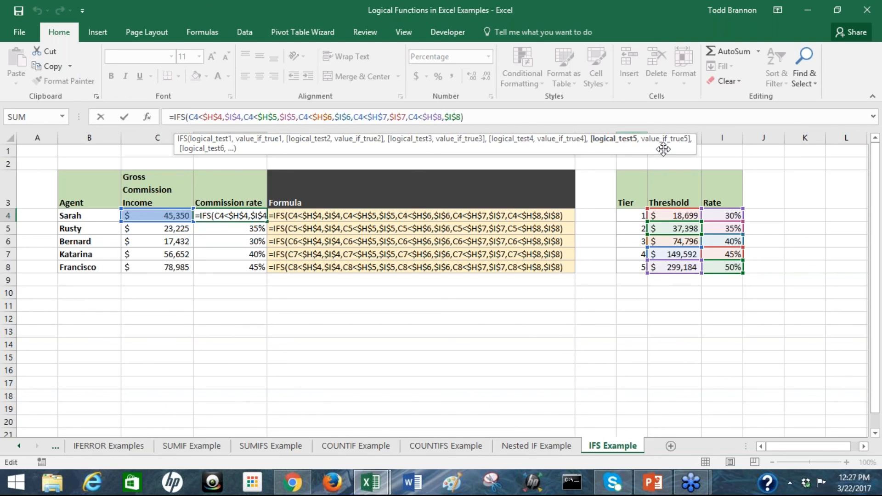
key("Right")
key("Right")
key("Right")
key("Right")
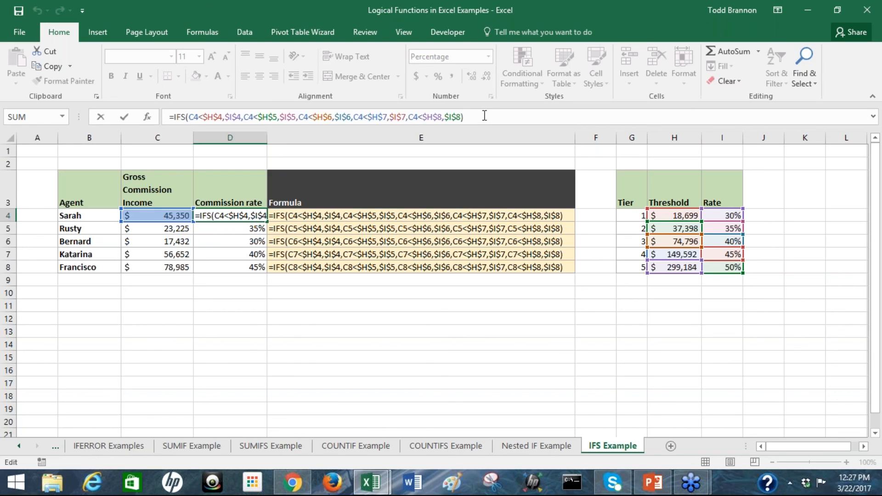
left_click(186, 117)
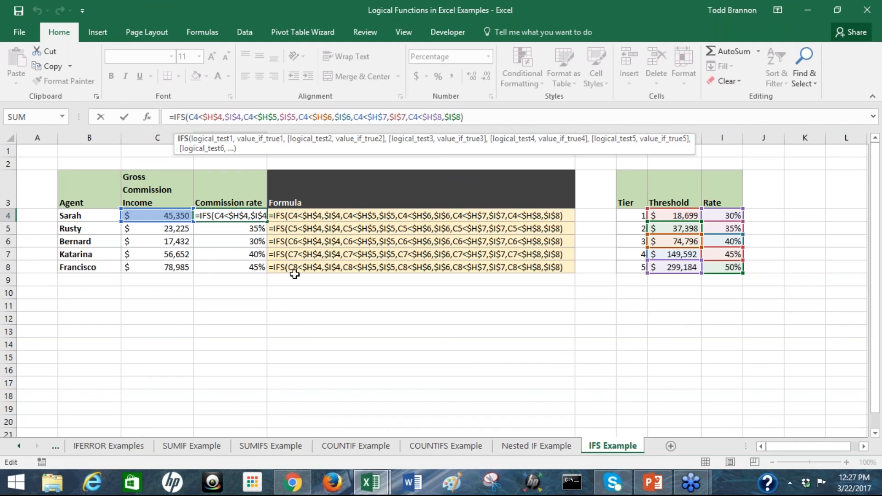
key("Escape")
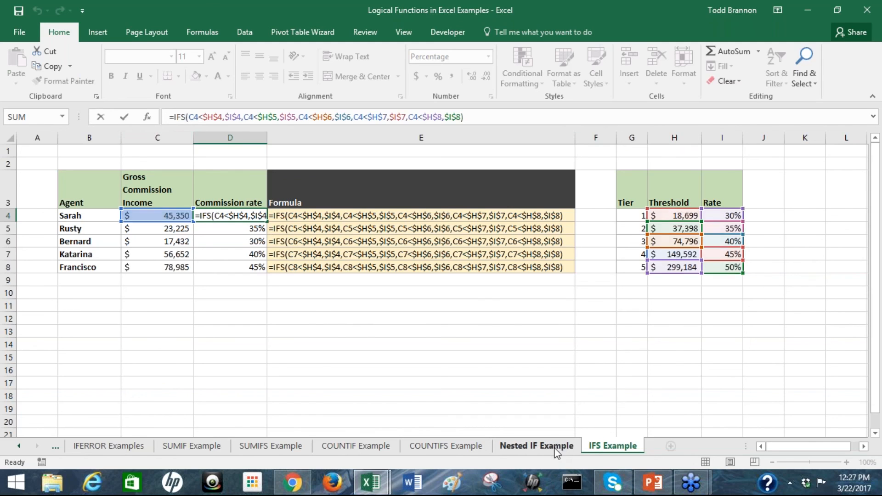
Compare the D4 formula on the Nested IF Example sheet with the IFS formula in D4 on the IFS Example sheet
left_click(560, 453)
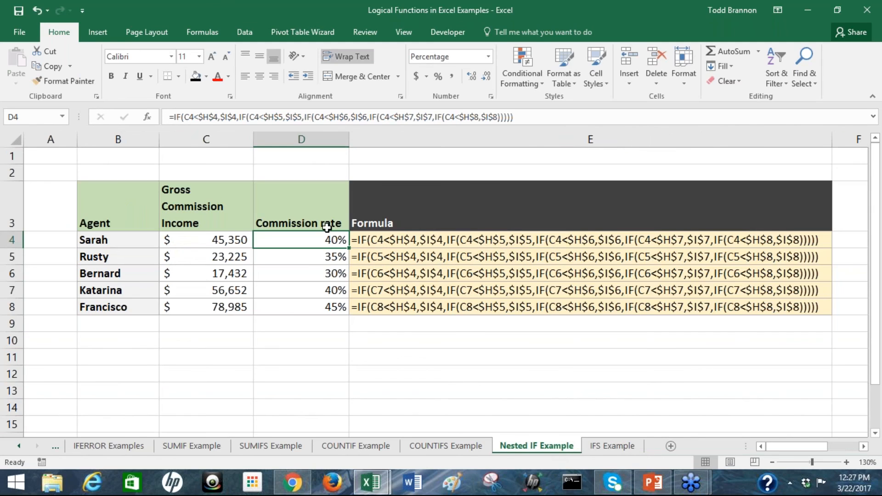
left_click(603, 446)
left_click(189, 118)
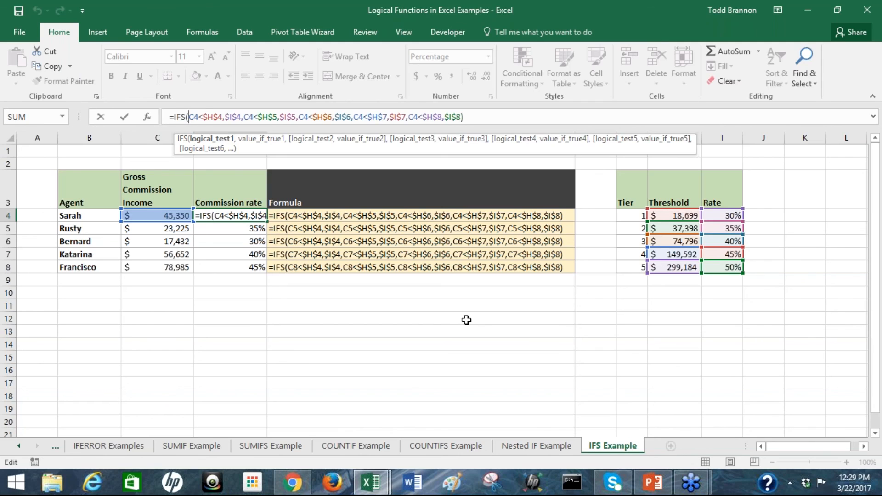
key("ctrl+Return")
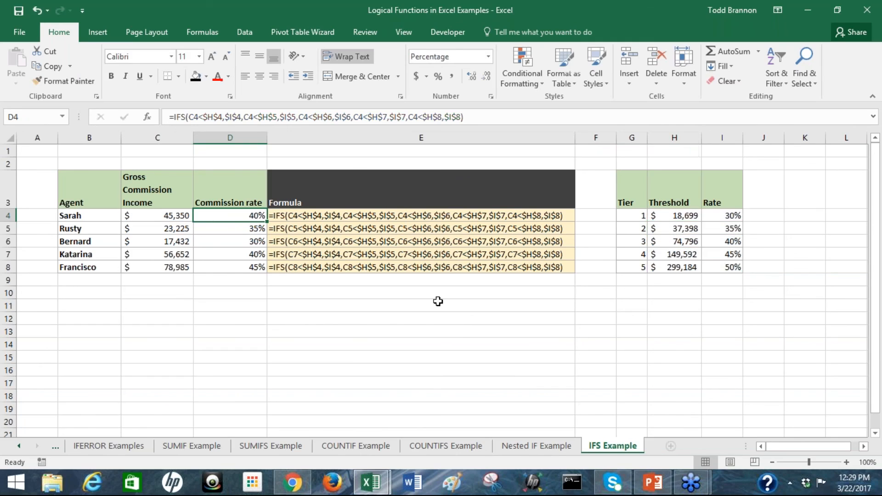
Compare the FORMULATEXT formula in E4 with the IFS formula it references in D4
left_click(386, 218)
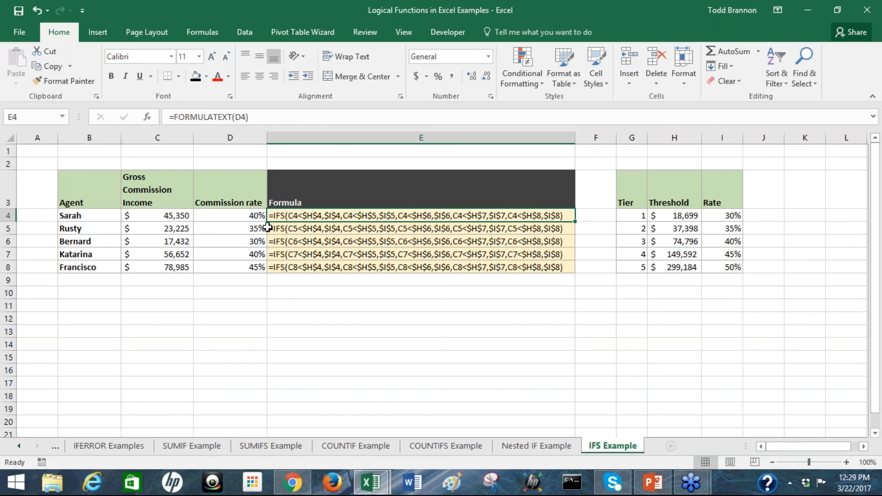
left_click(251, 216)
left_click(337, 216)
left_click(327, 327)
left_click(324, 316)
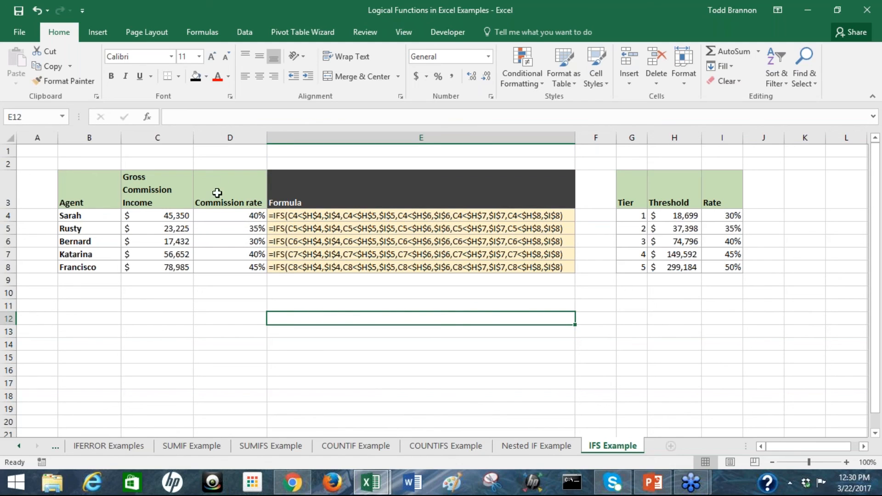
Go to the IF Example sheet and select the first method 1 status formula in D4
left_click(18, 446)
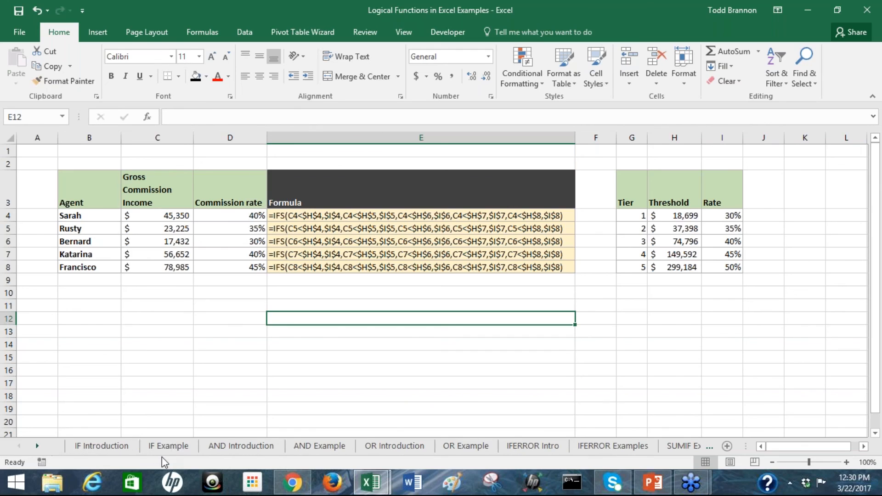
left_click(169, 452)
left_click(197, 193)
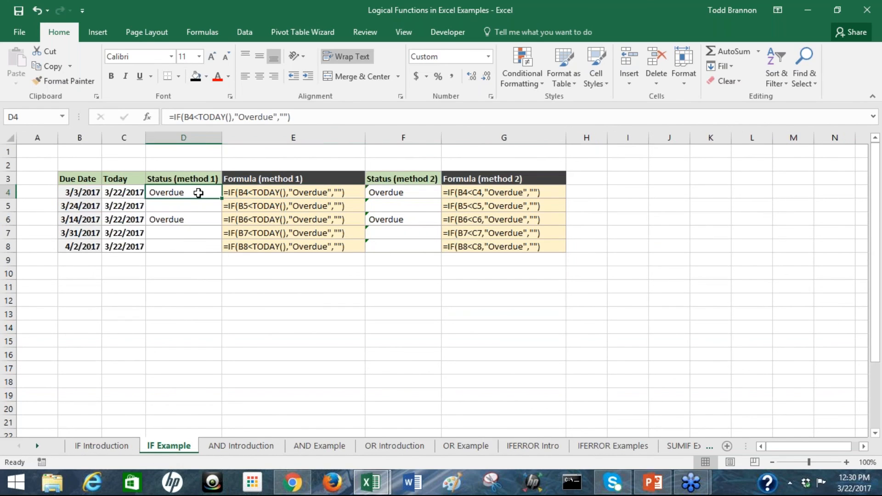
Replace the "Overdue" true value in the D4 formula with the quoted text "=VLOOKUP...", keeping an empty string as the false value
left_click_drag(238, 117, 276, 118)
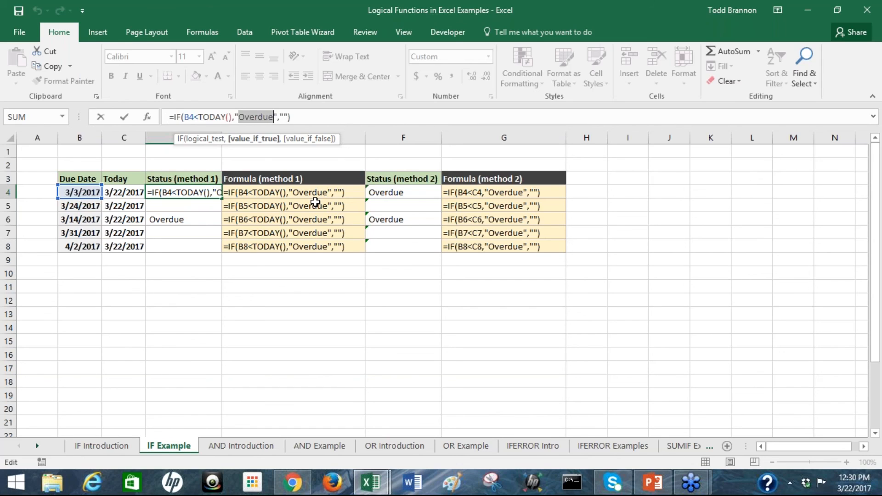
type("=")
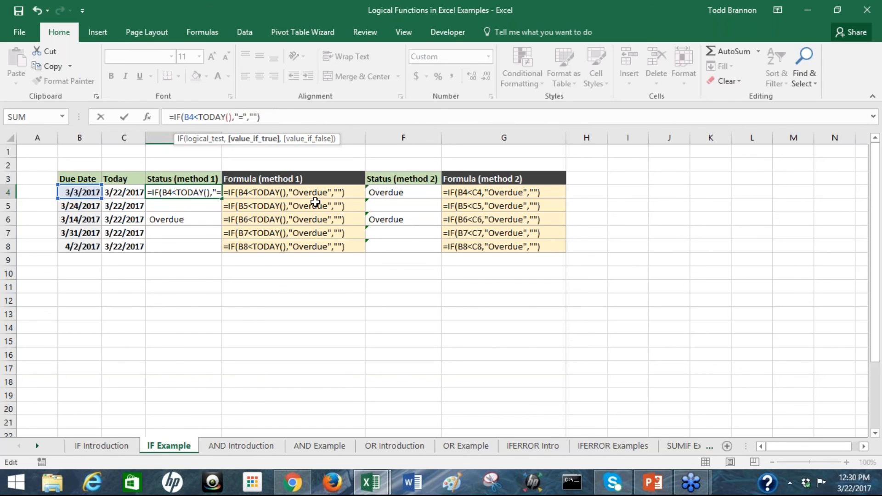
type("Bz")
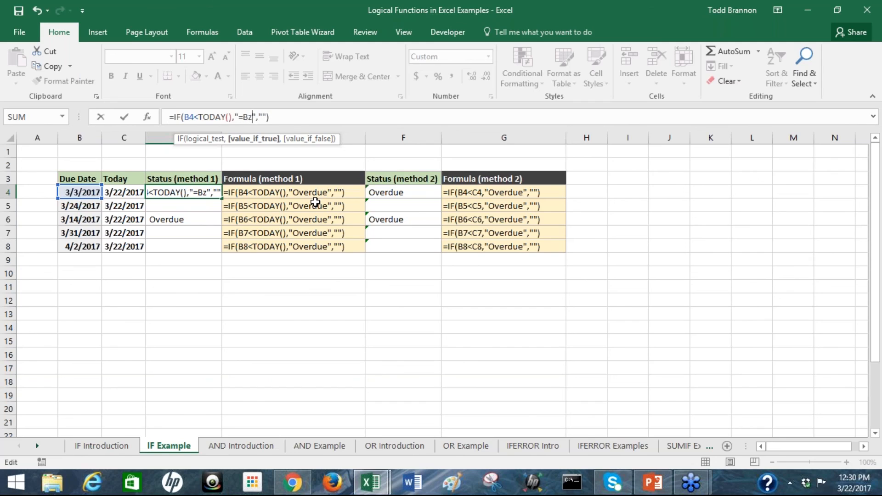
key("BackSpace")
key("BackSpace")
key("End")
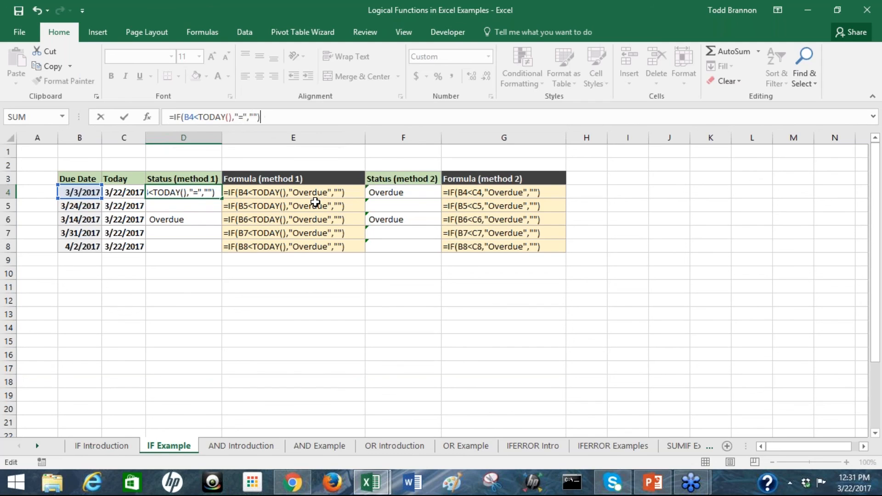
type("B")
key("BackSpace")
key("BackSpace")
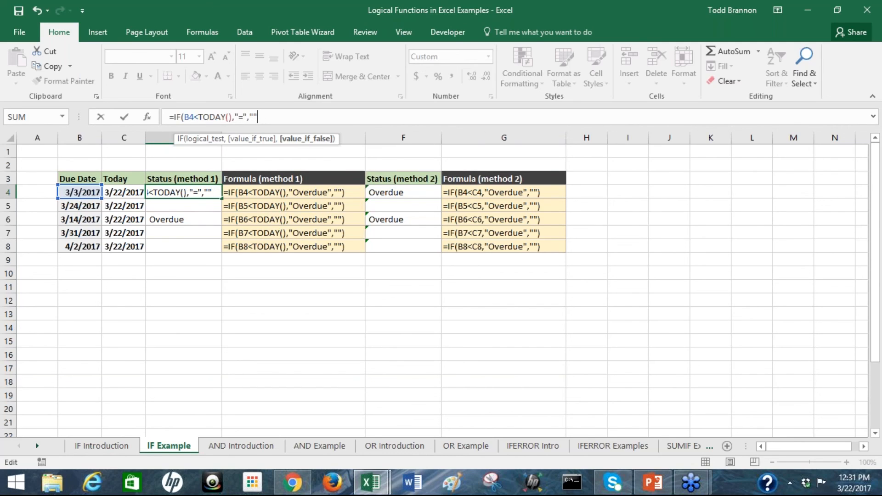
key("BackSpace")
key("BackSpace")
key("BackSpace")
key("BackSpace")
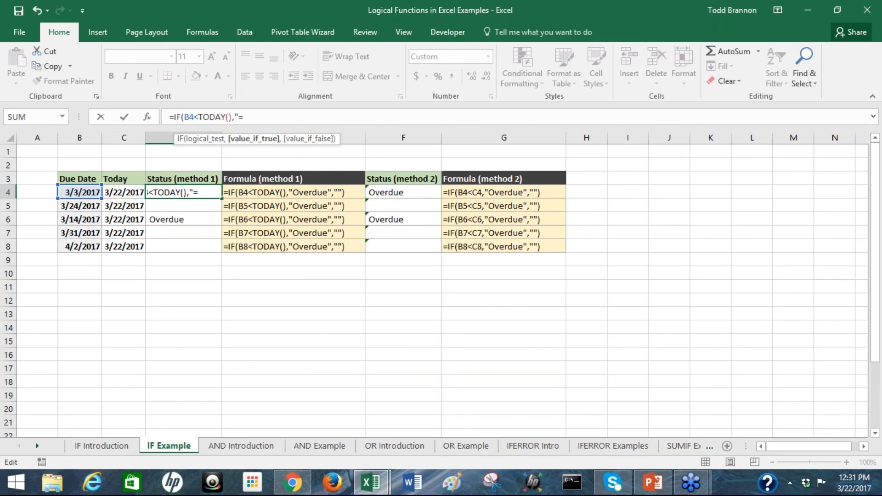
type("VLOOKU")
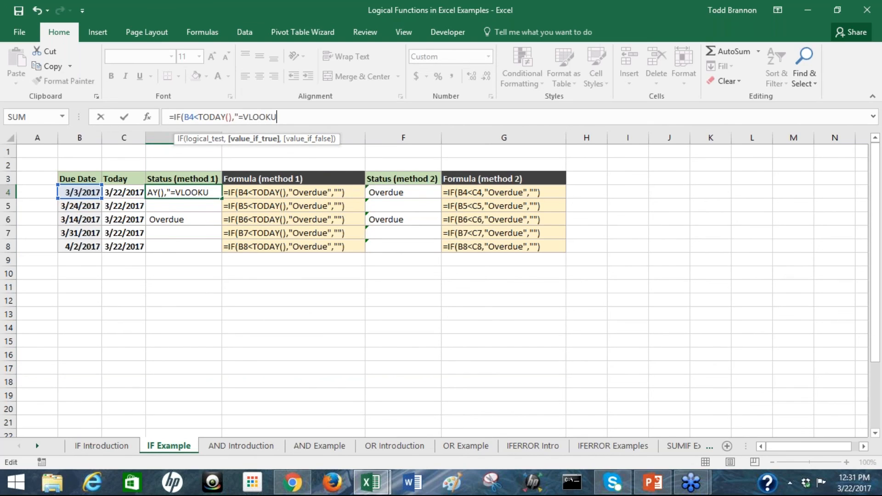
type("P...\",\"\")")
key("Return")
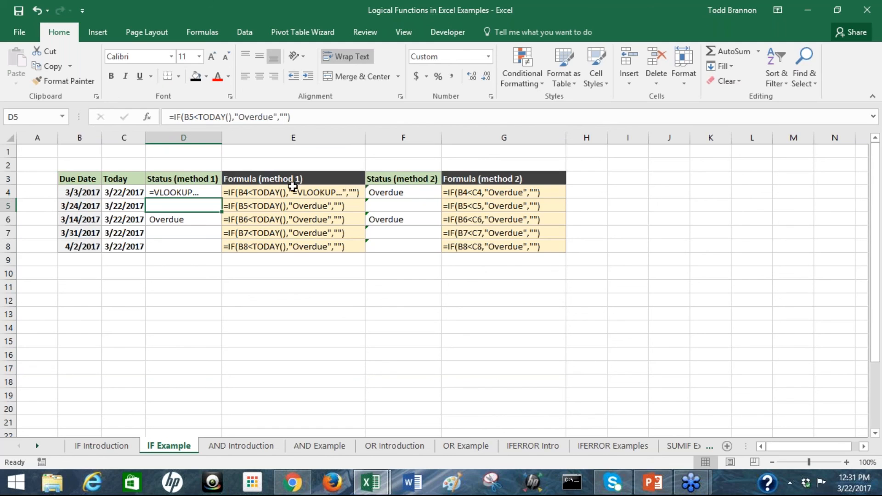
Replace the quoted true value in the D4 formula with FORMULATEXT(F4), giving =IF(B4<TODAY(),FORMULATEXT(F4),"")
left_click(179, 192)
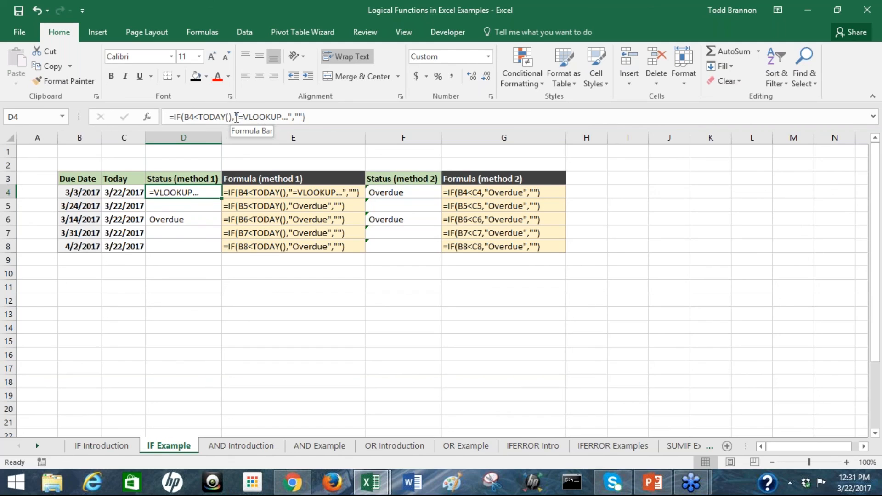
left_click_drag(236, 118, 294, 125)
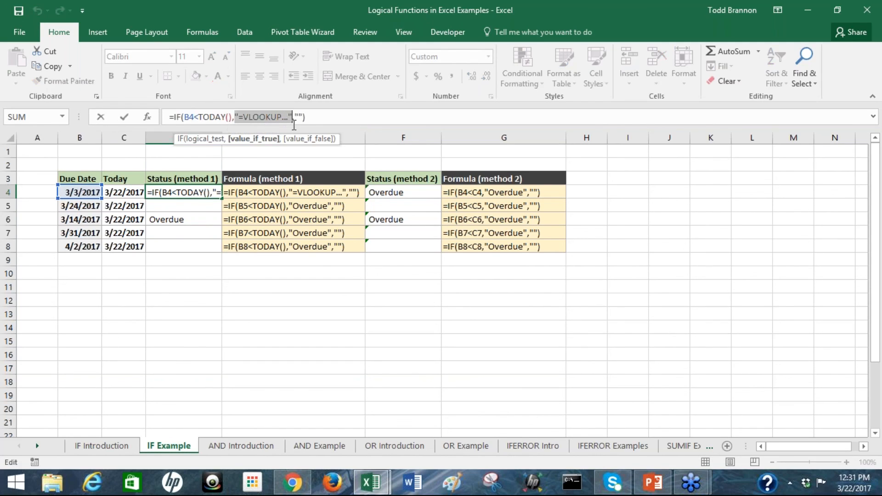
type("formulate")
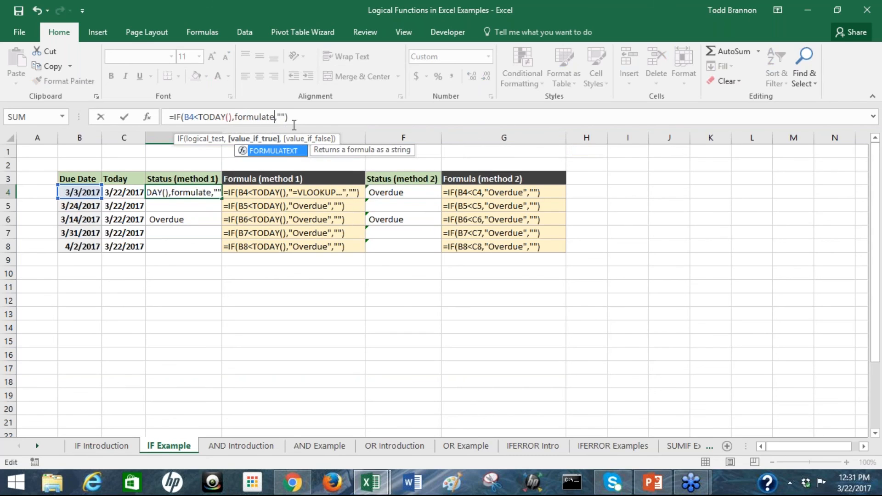
key("Tab")
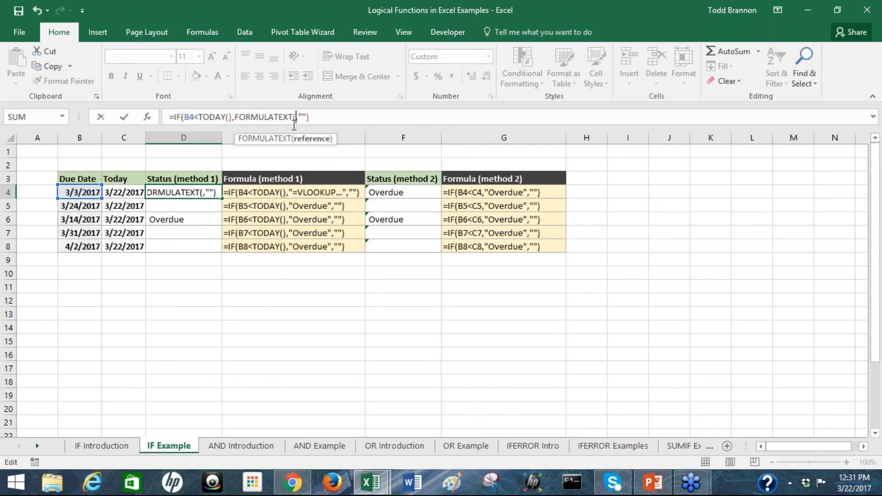
left_click(381, 191)
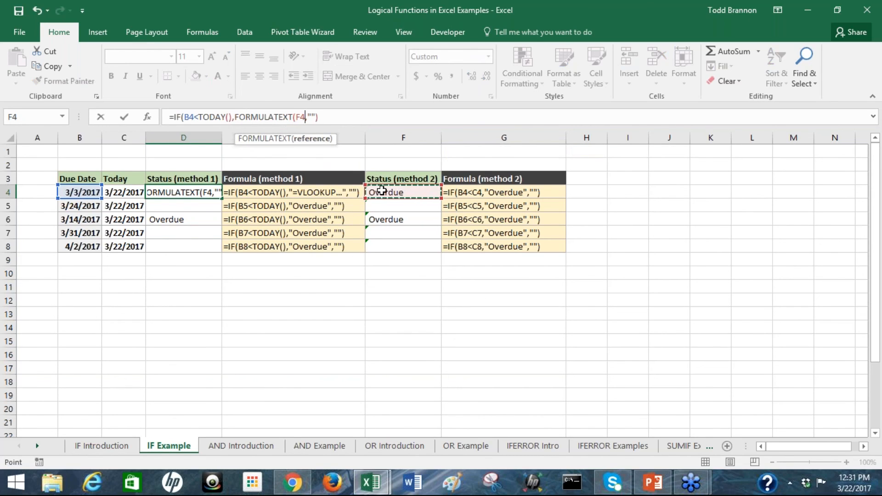
type(")")
key("Return")
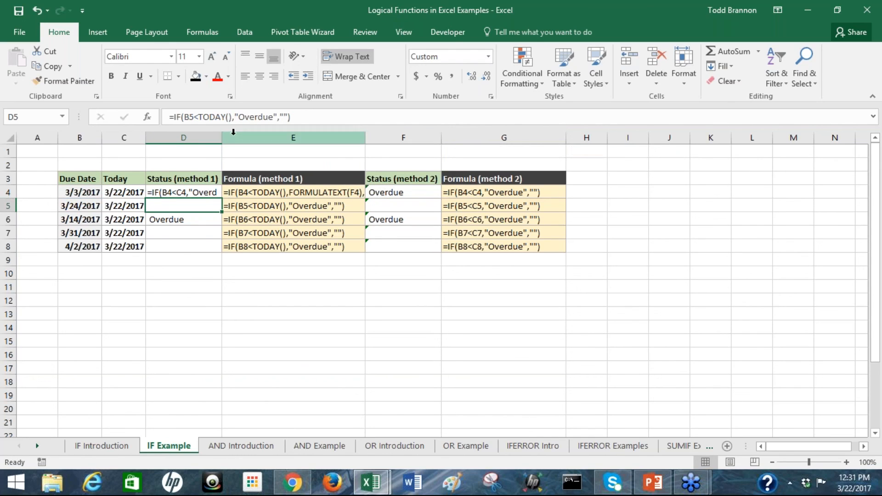
Widen columns D and E to fit the full formula text in row 4, and select D4
left_click_drag(220, 139, 251, 137)
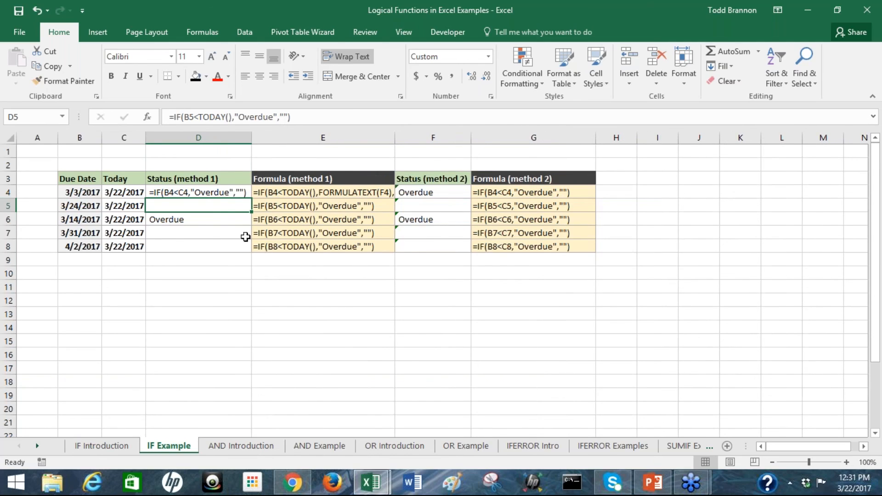
left_click_drag(394, 137, 424, 144)
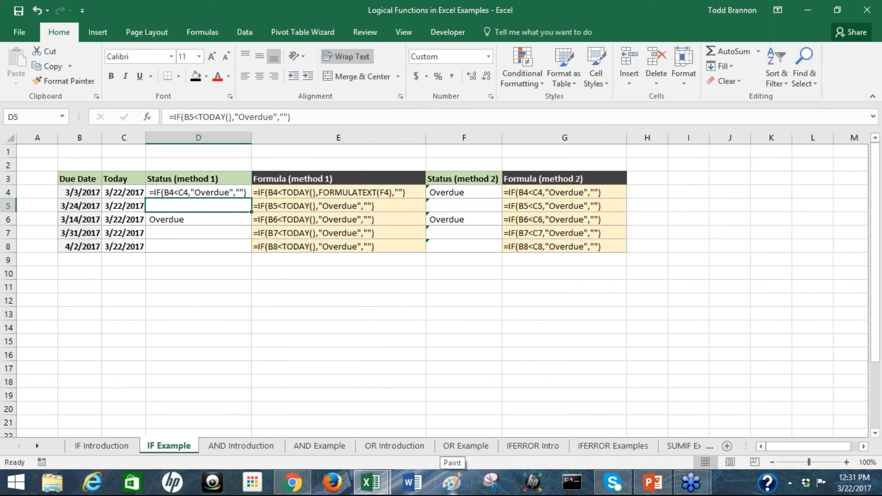
left_click(170, 192)
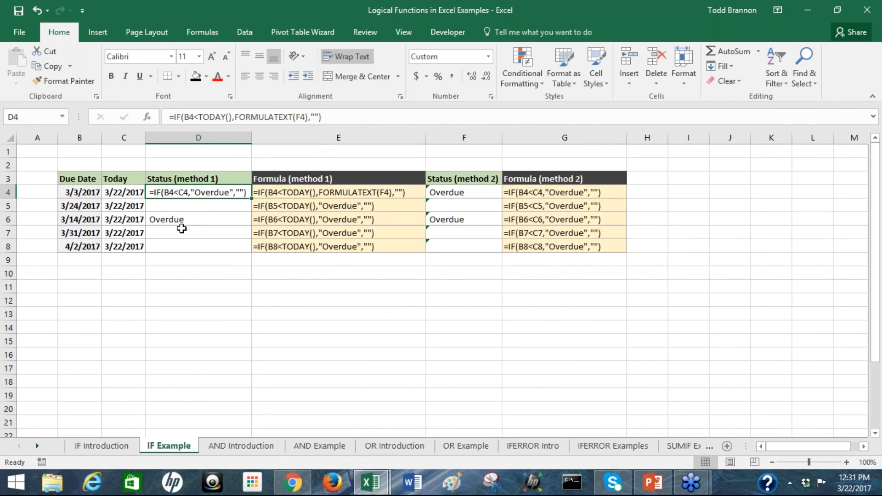